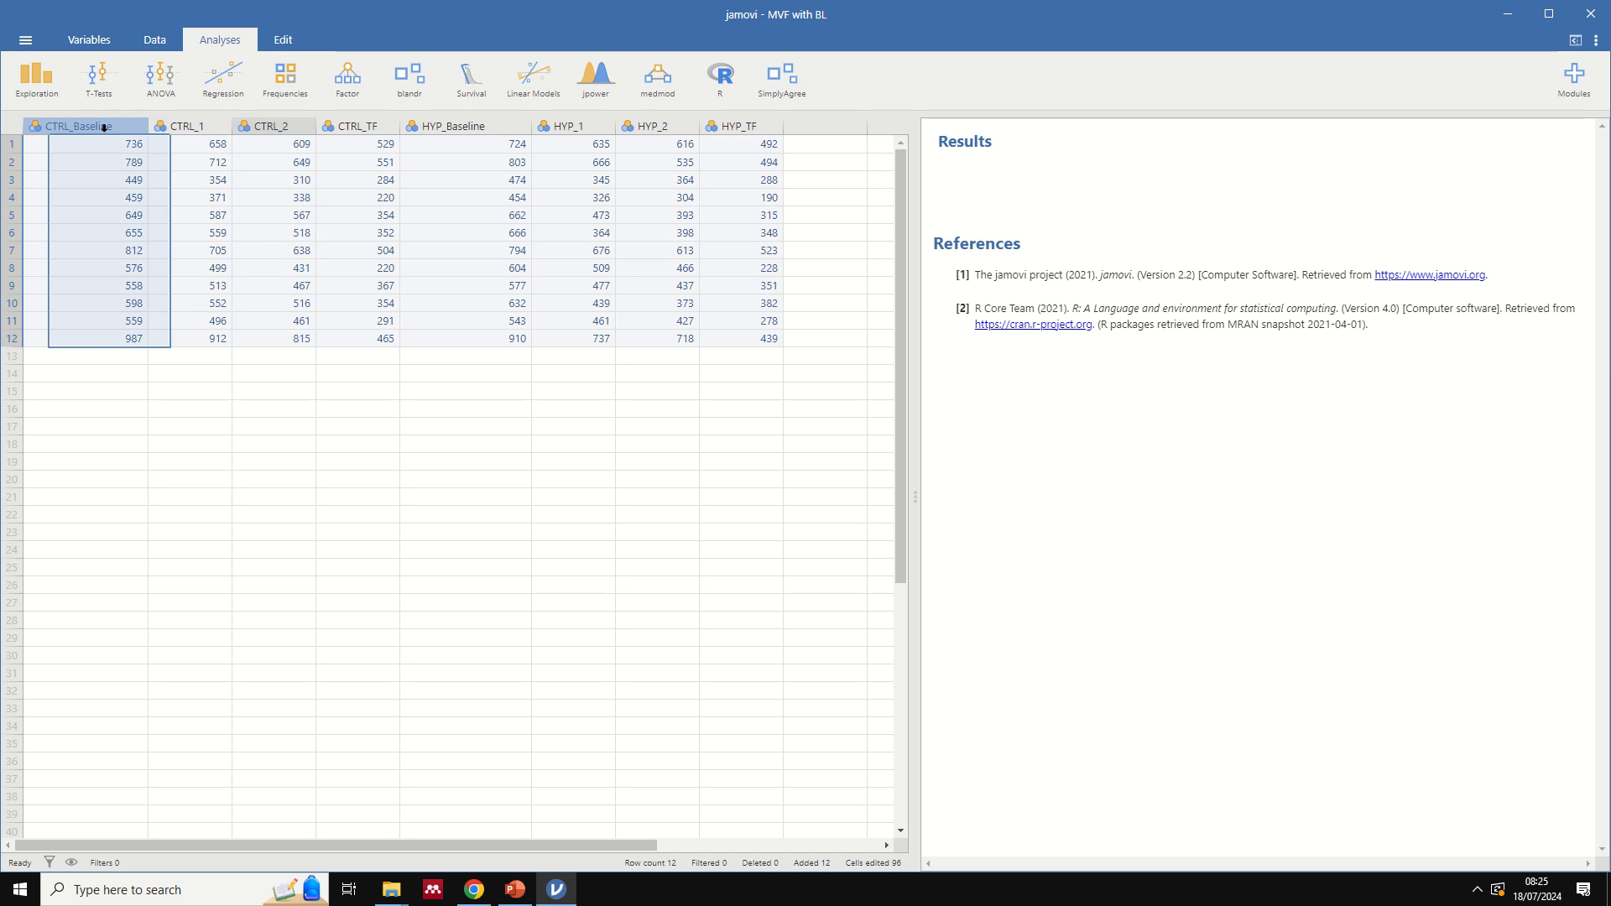
# - Examine the CTRL columns, the factor notes on the PowerPoint slide, the first participant's row and the CTRL_1 variable's setup
pyautogui.click(183, 126)
pyautogui.click(278, 126)
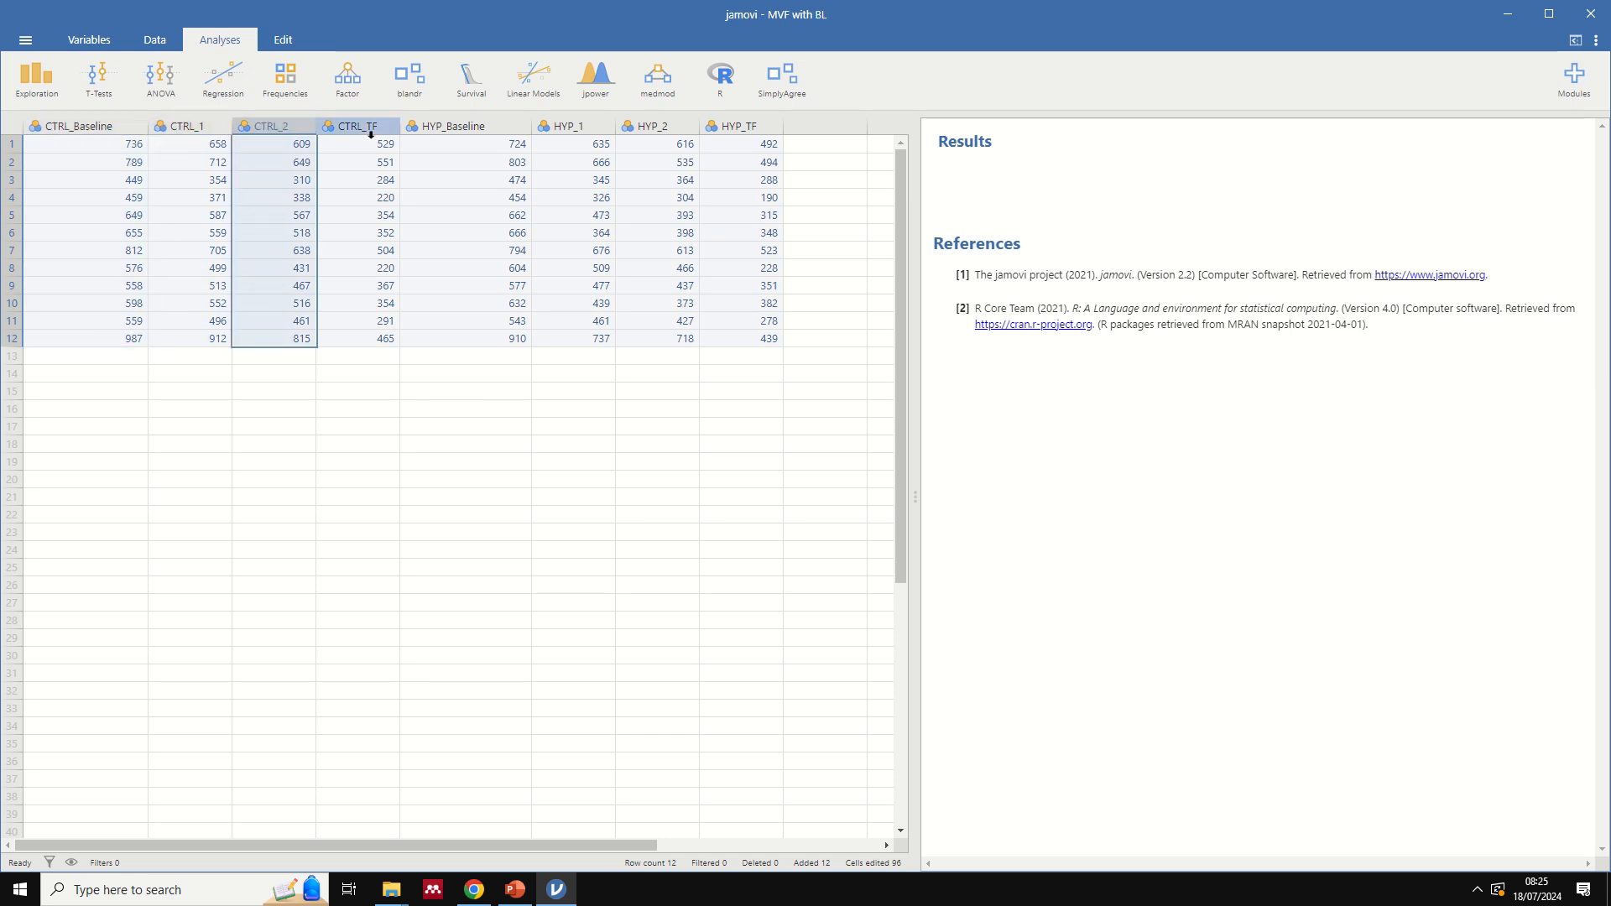
pyautogui.click(359, 126)
pyautogui.click(515, 889)
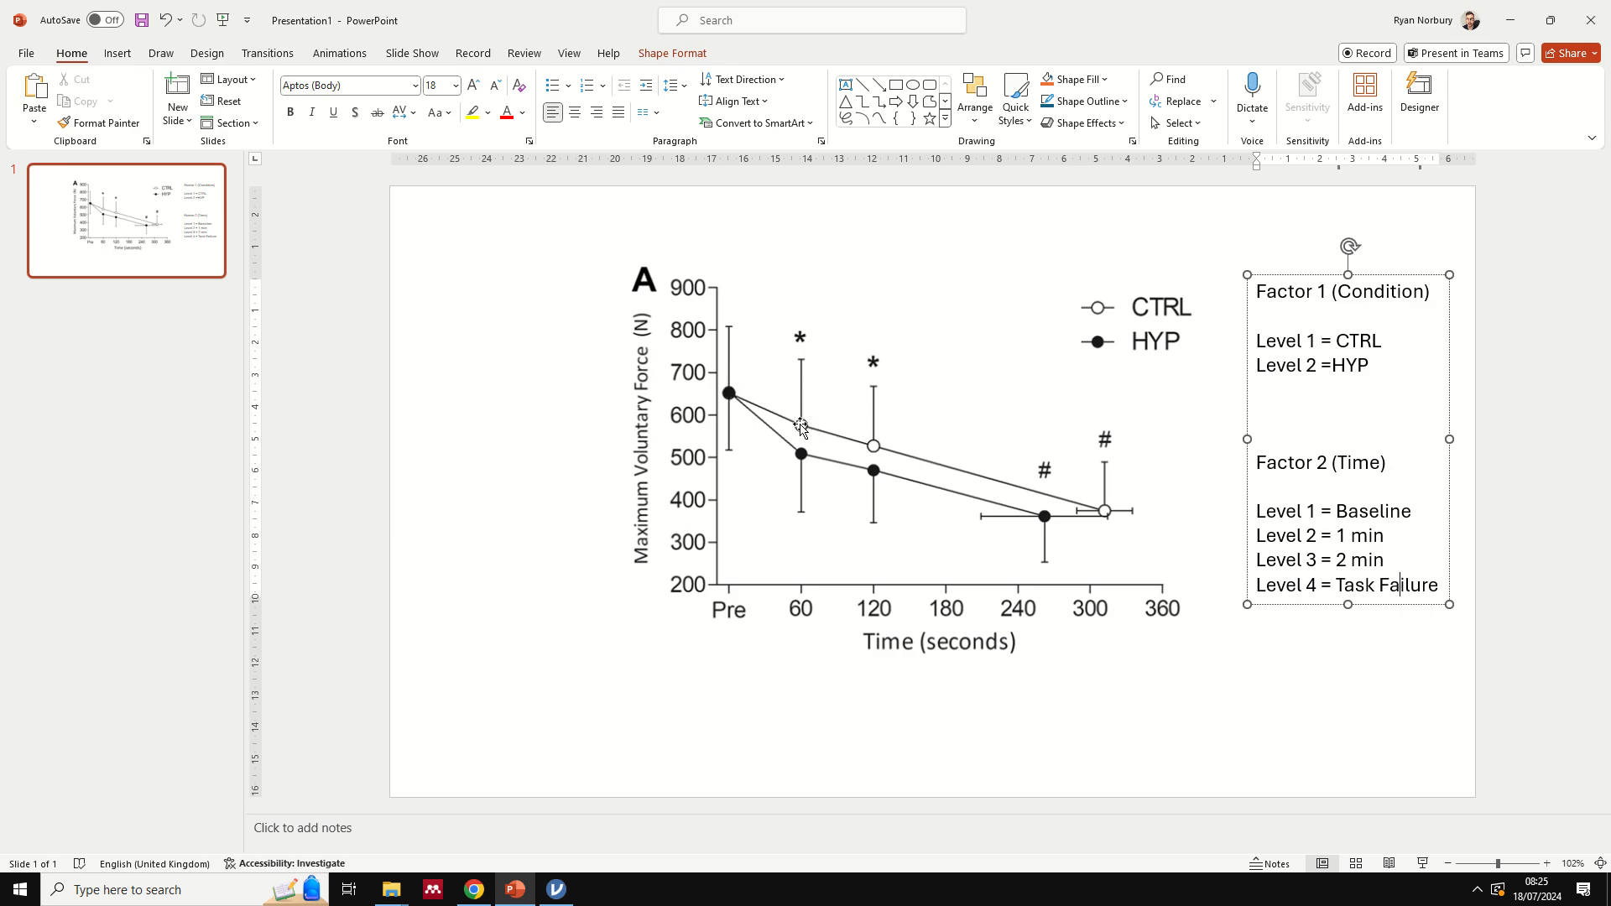
pyautogui.click(556, 890)
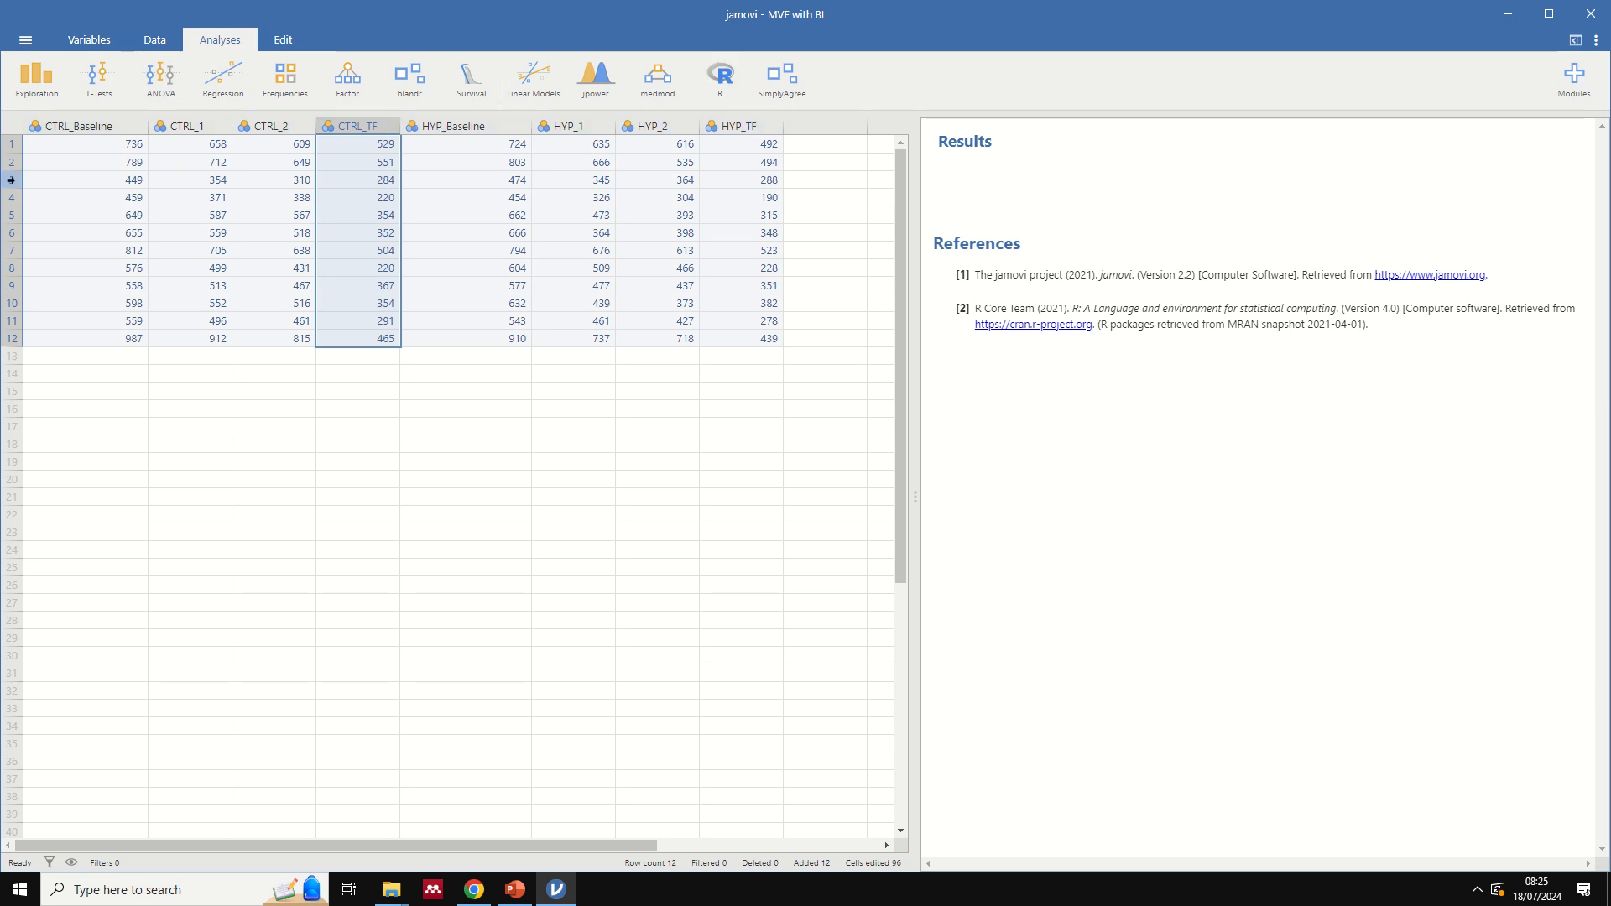
pyautogui.click(10, 145)
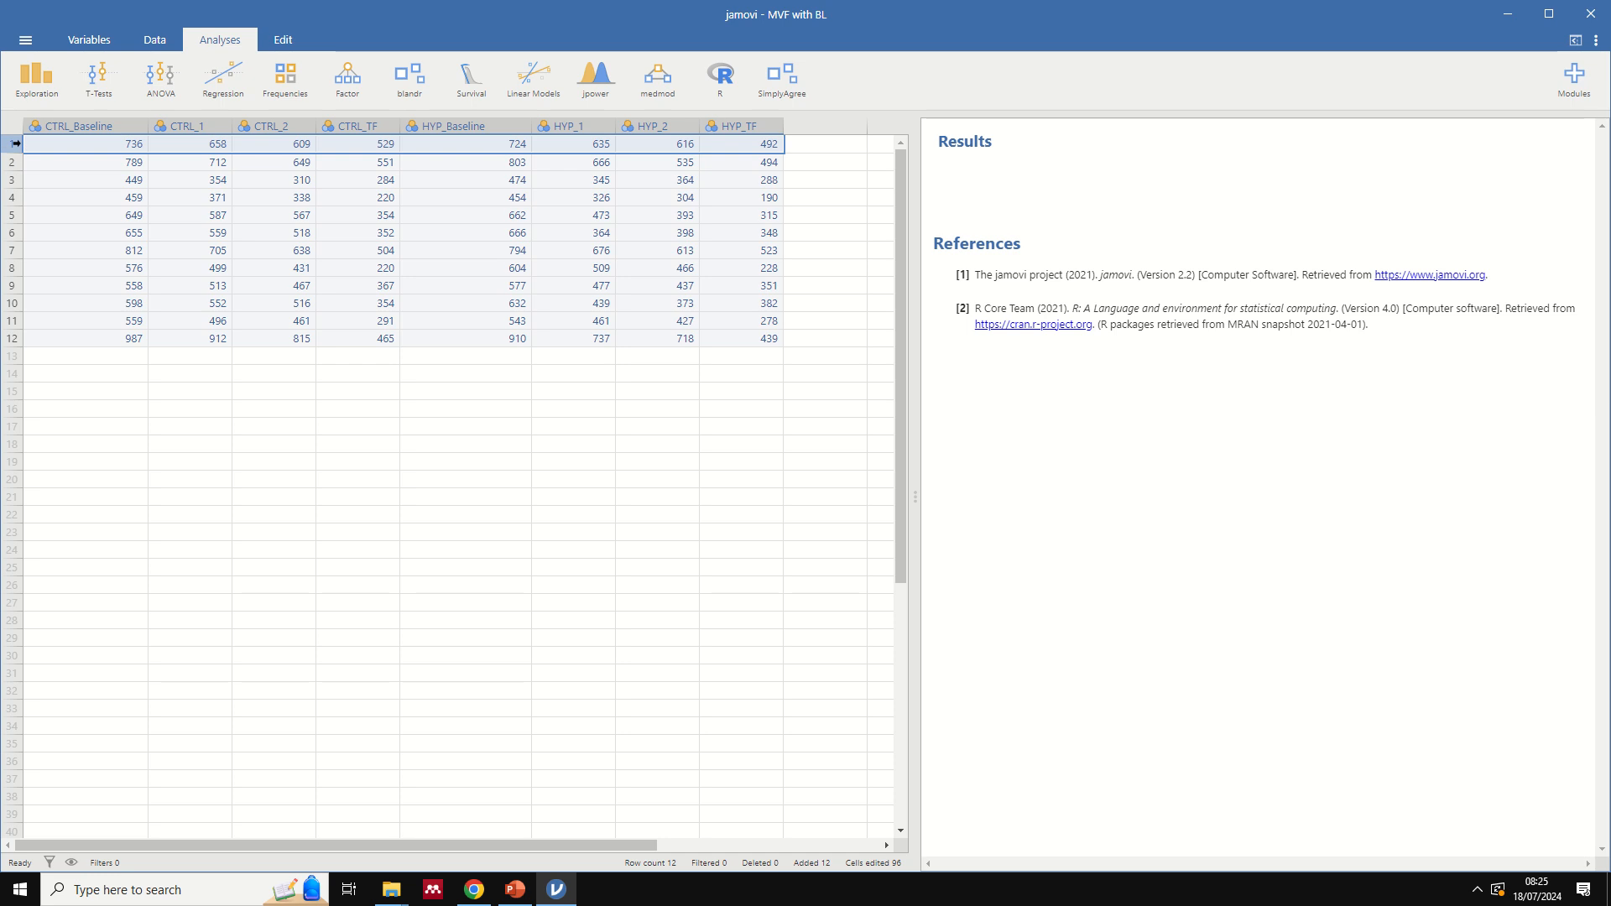
pyautogui.click(207, 233)
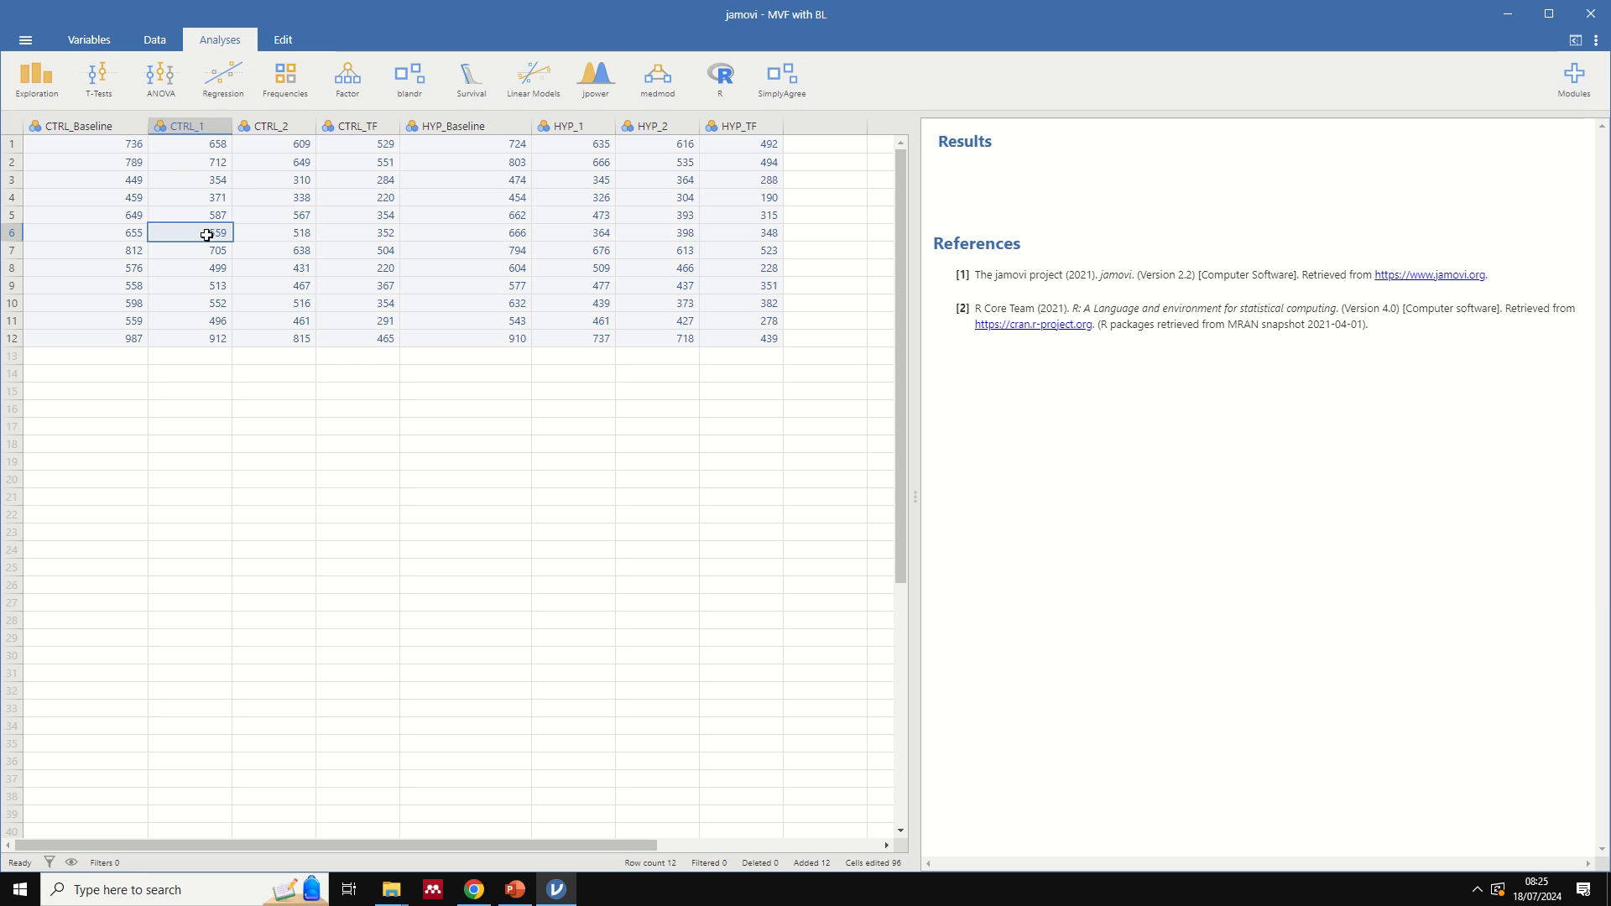
pyautogui.doubleClick(189, 128)
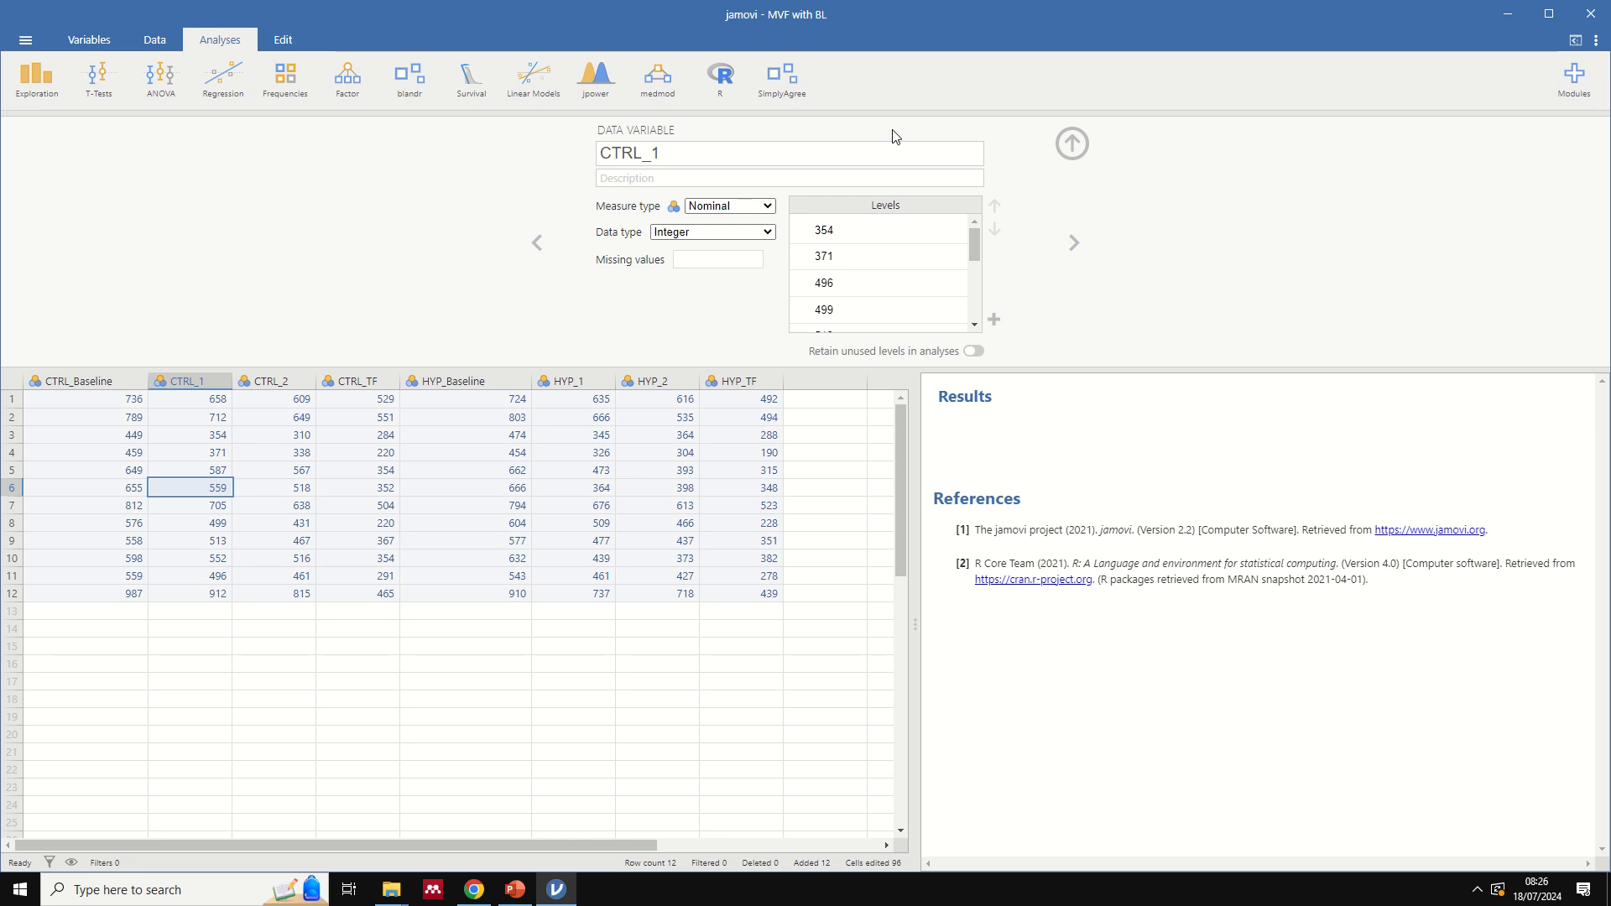
pyautogui.click(1072, 143)
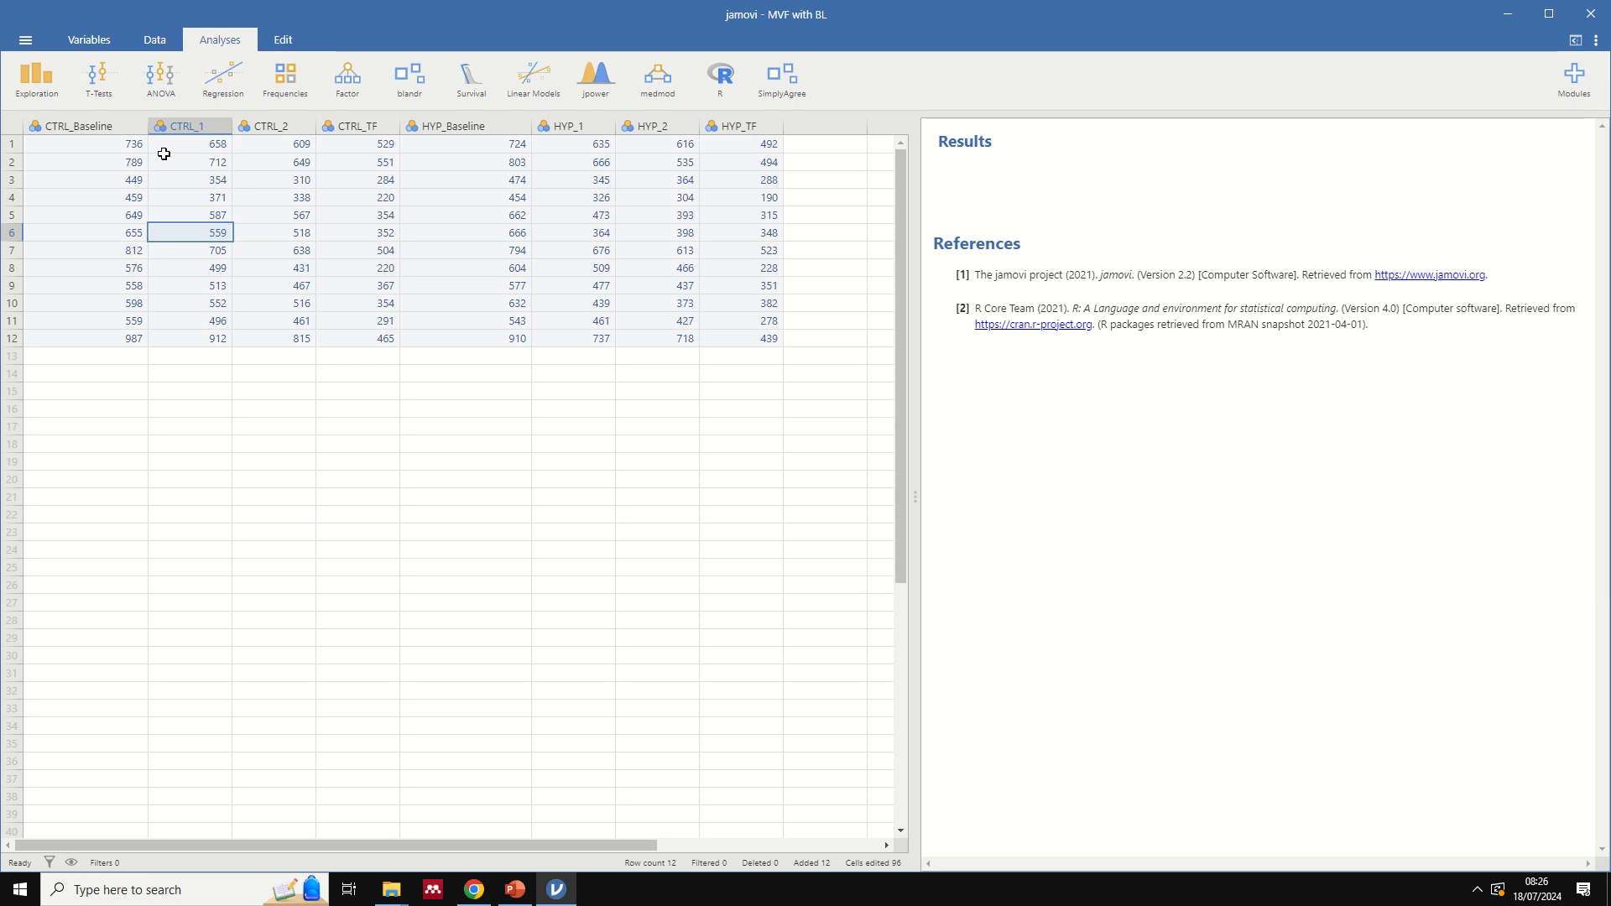
# - Start a Repeated Measures ANOVA and name its first repeated measures factor Condition
pyautogui.click(159, 83)
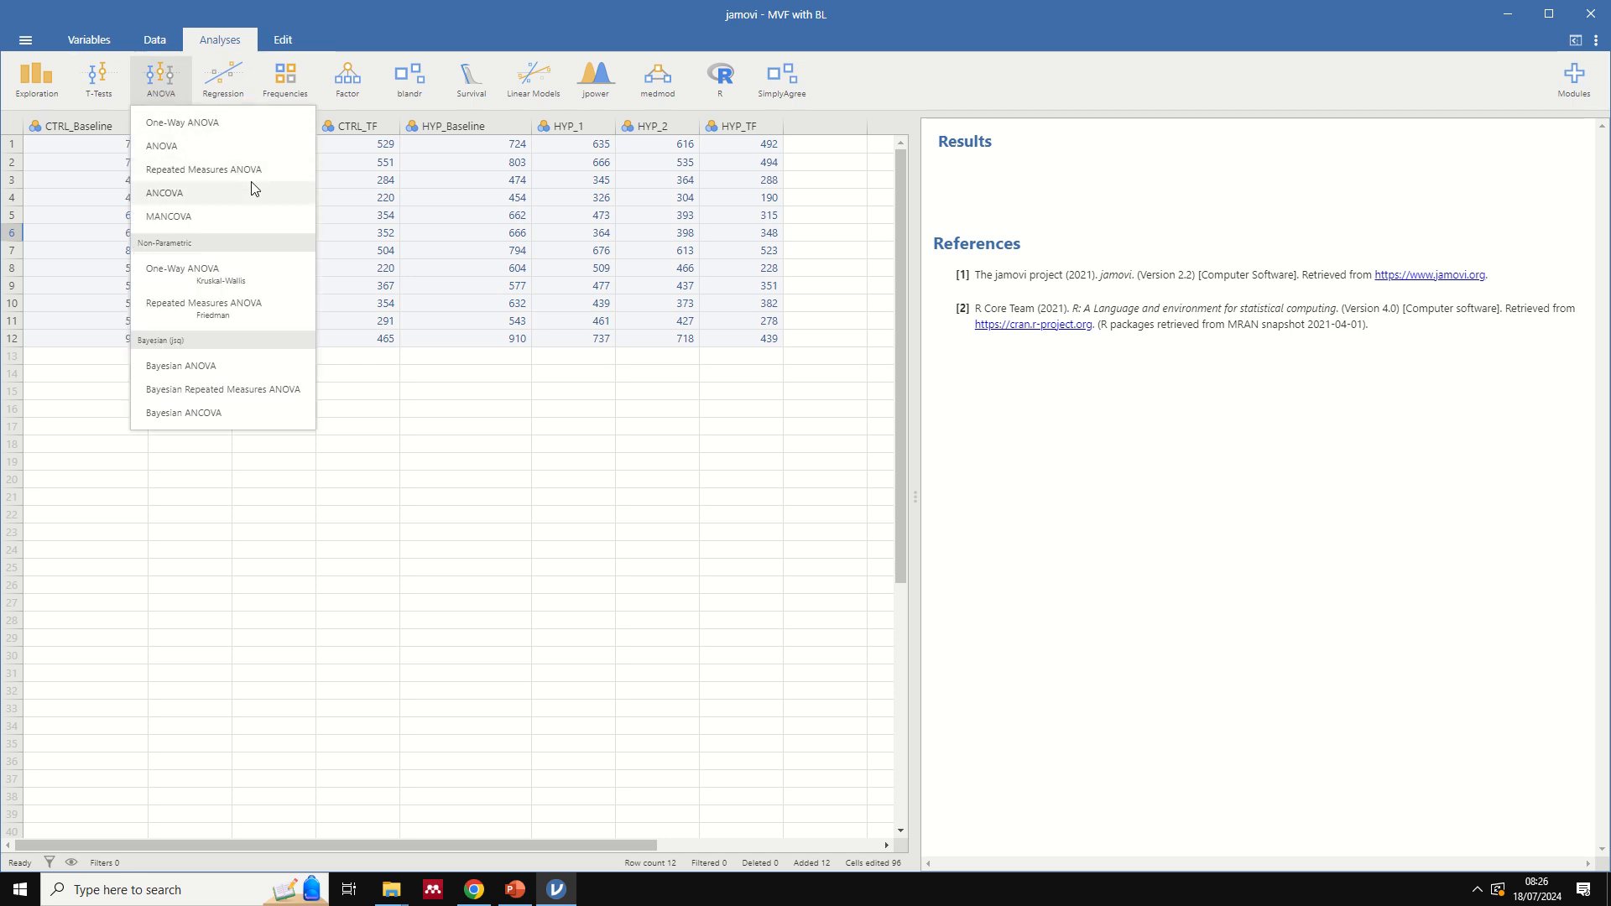
pyautogui.click(204, 170)
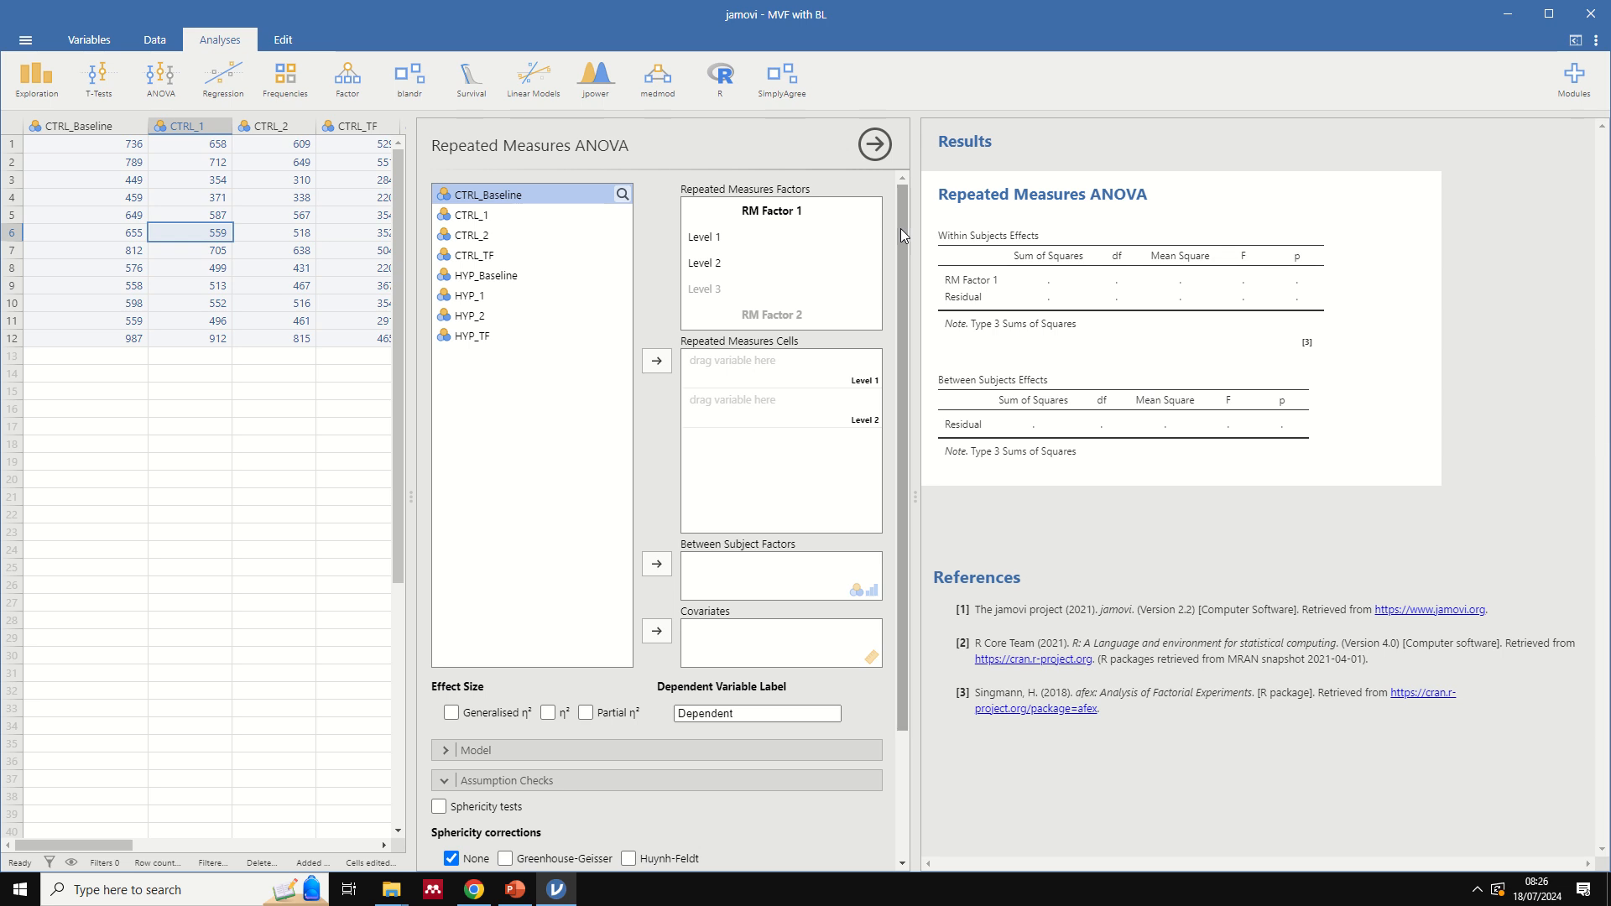
pyautogui.moveTo(899, 228)
pyautogui.mouseDown()
pyautogui.moveTo(901, 251)
pyautogui.moveTo(908, 227)
pyautogui.mouseUp()
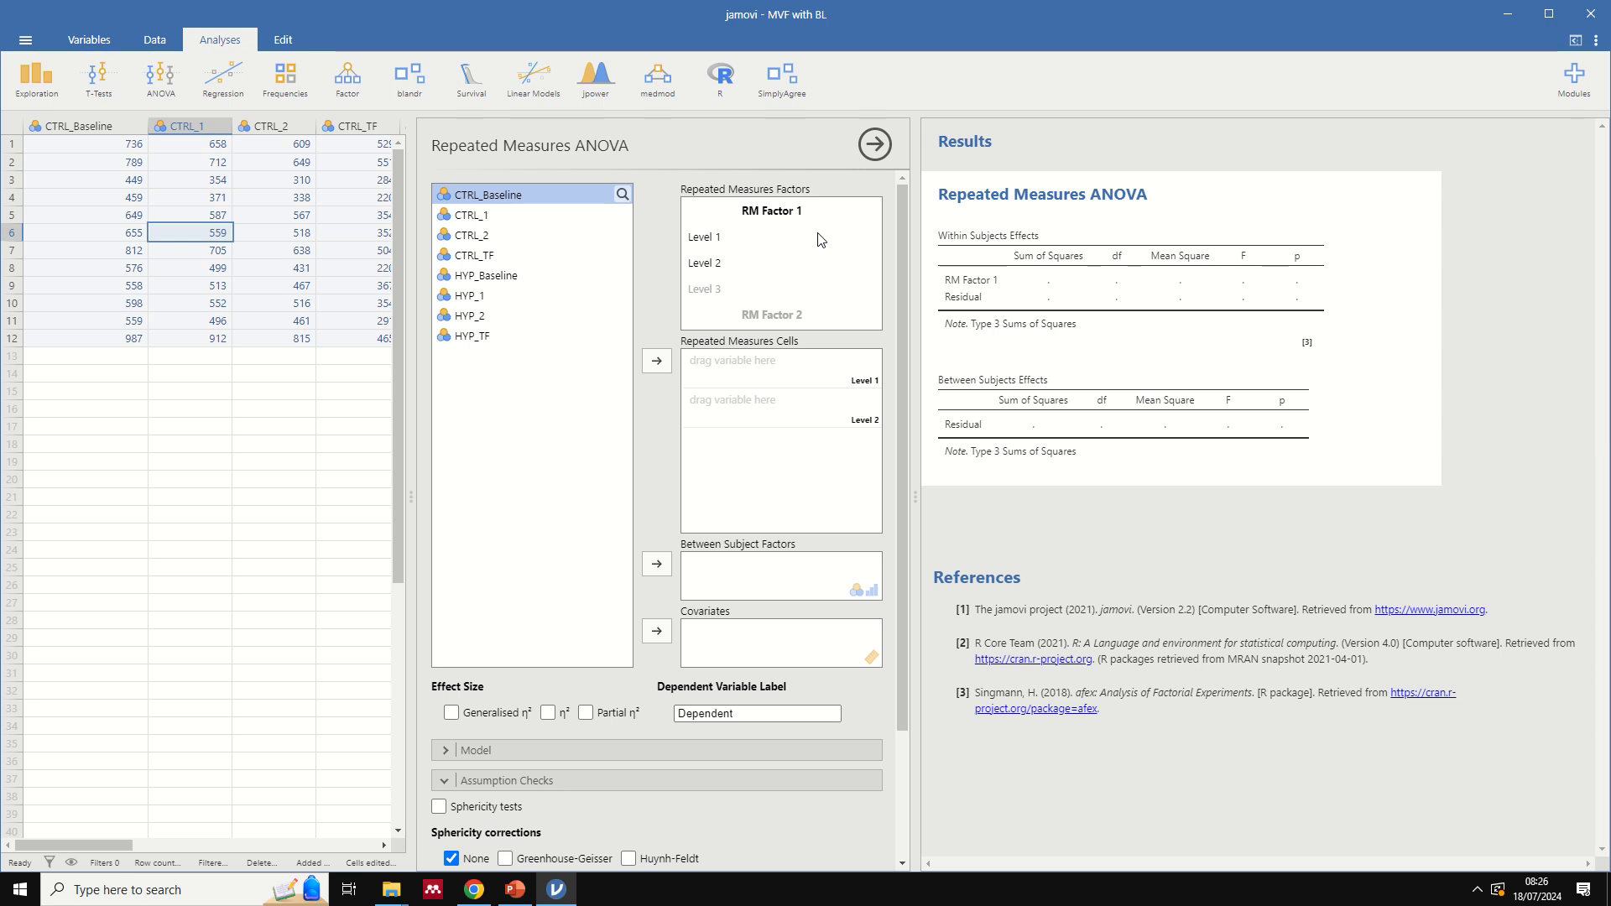
pyautogui.click(763, 208)
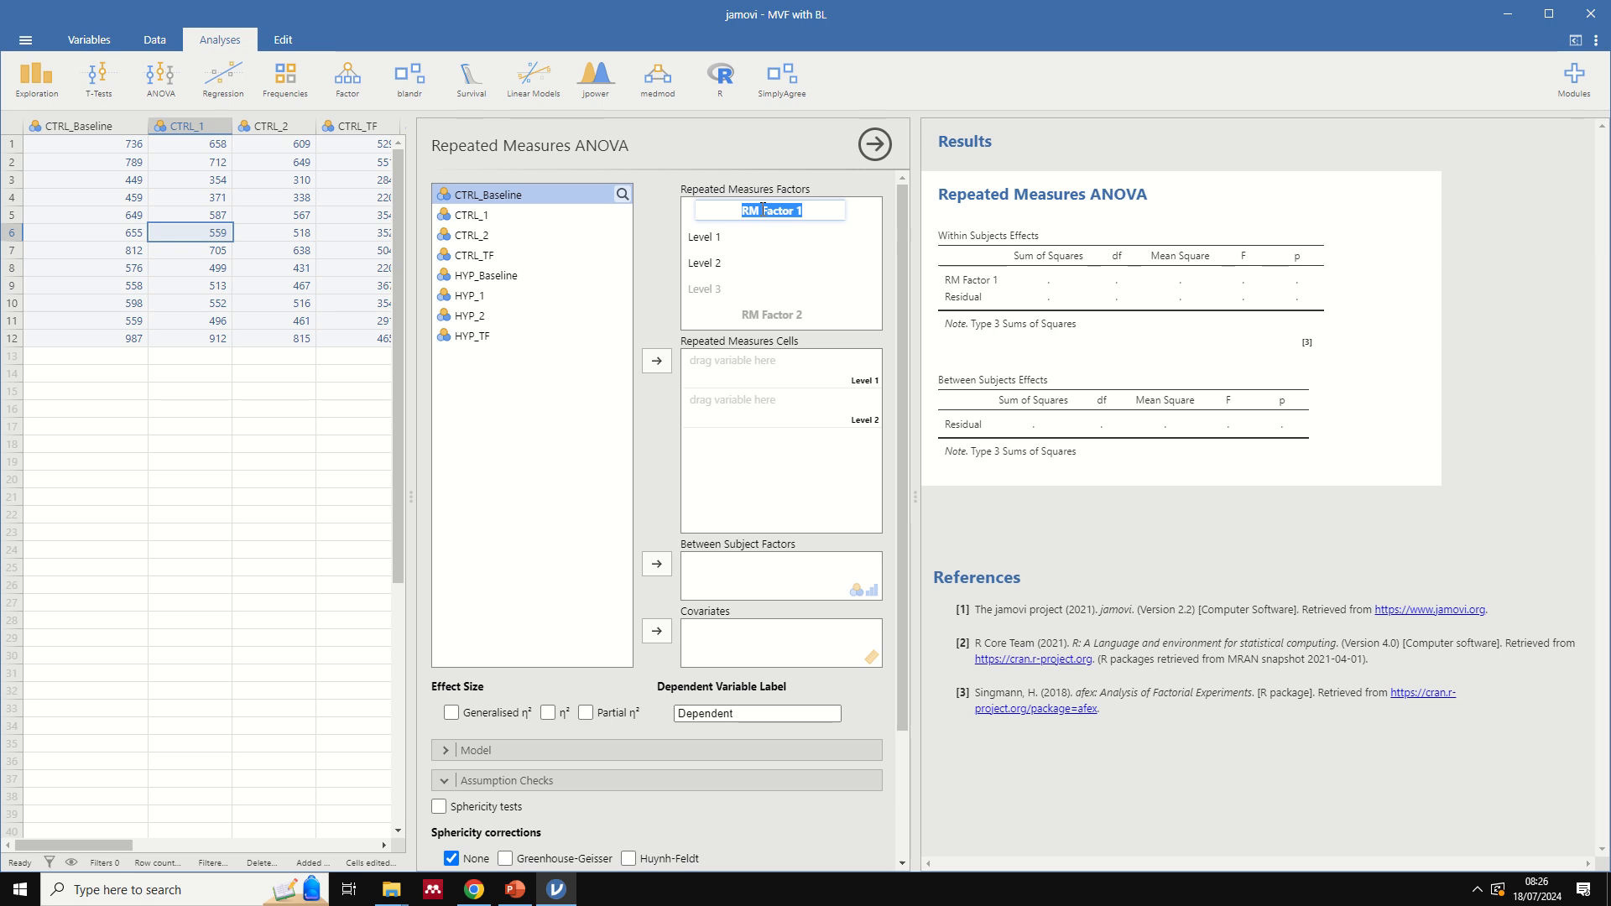
pyautogui.write('Condition')
# - Name the two levels of the Condition factor CTRL and HYP, following the factor notes on the PowerPoint slide
pyautogui.click(515, 889)
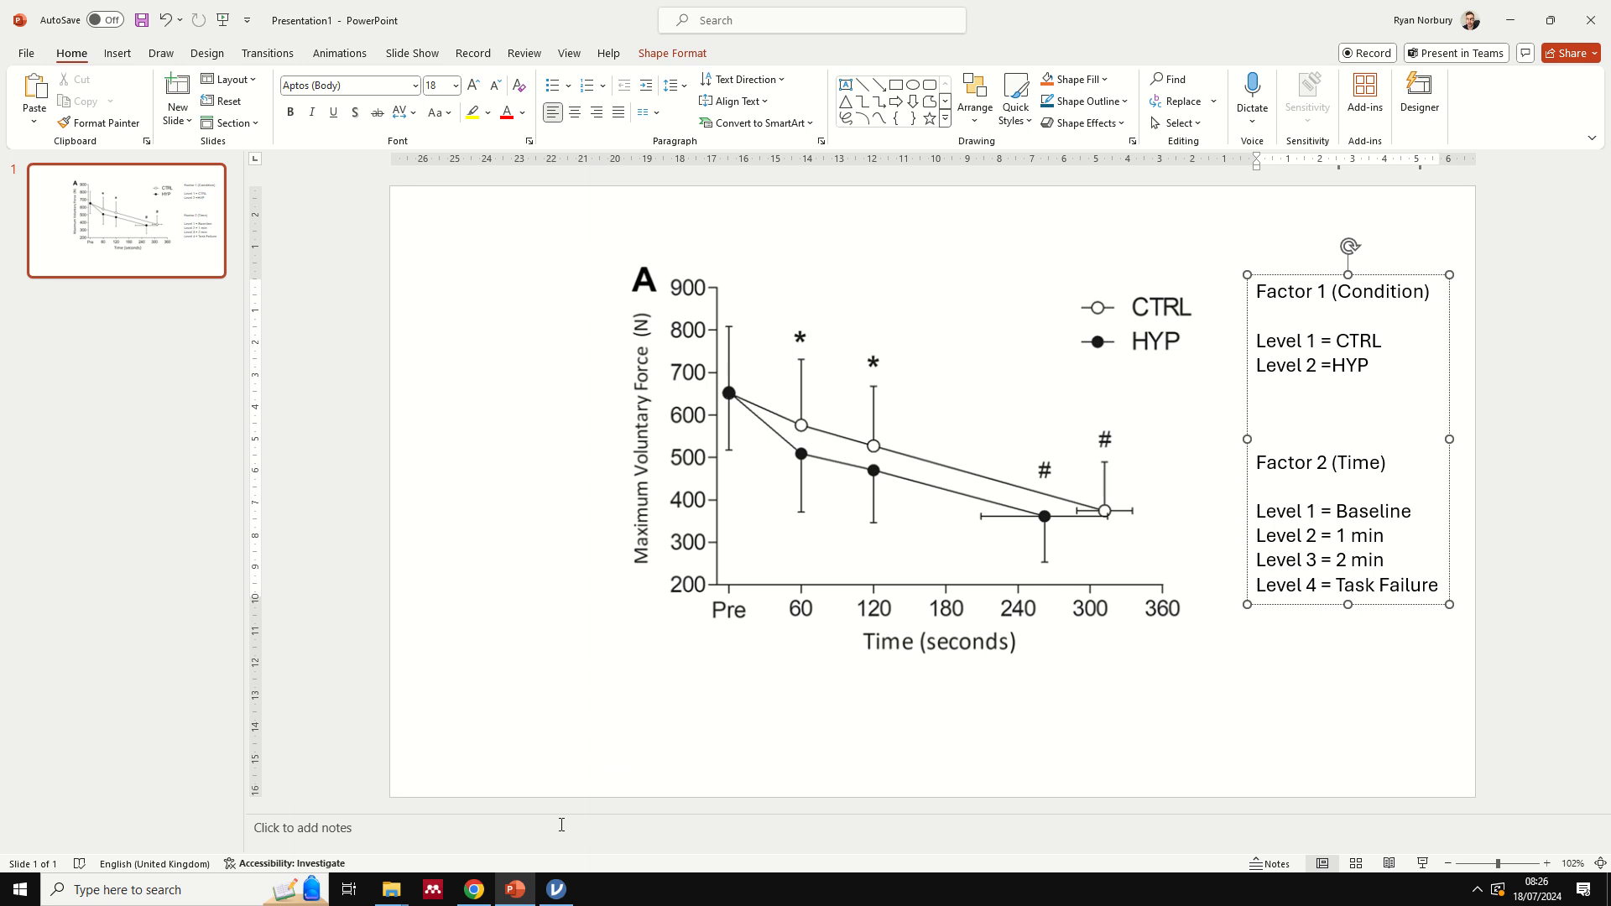
pyautogui.click(556, 890)
pyautogui.click(724, 238)
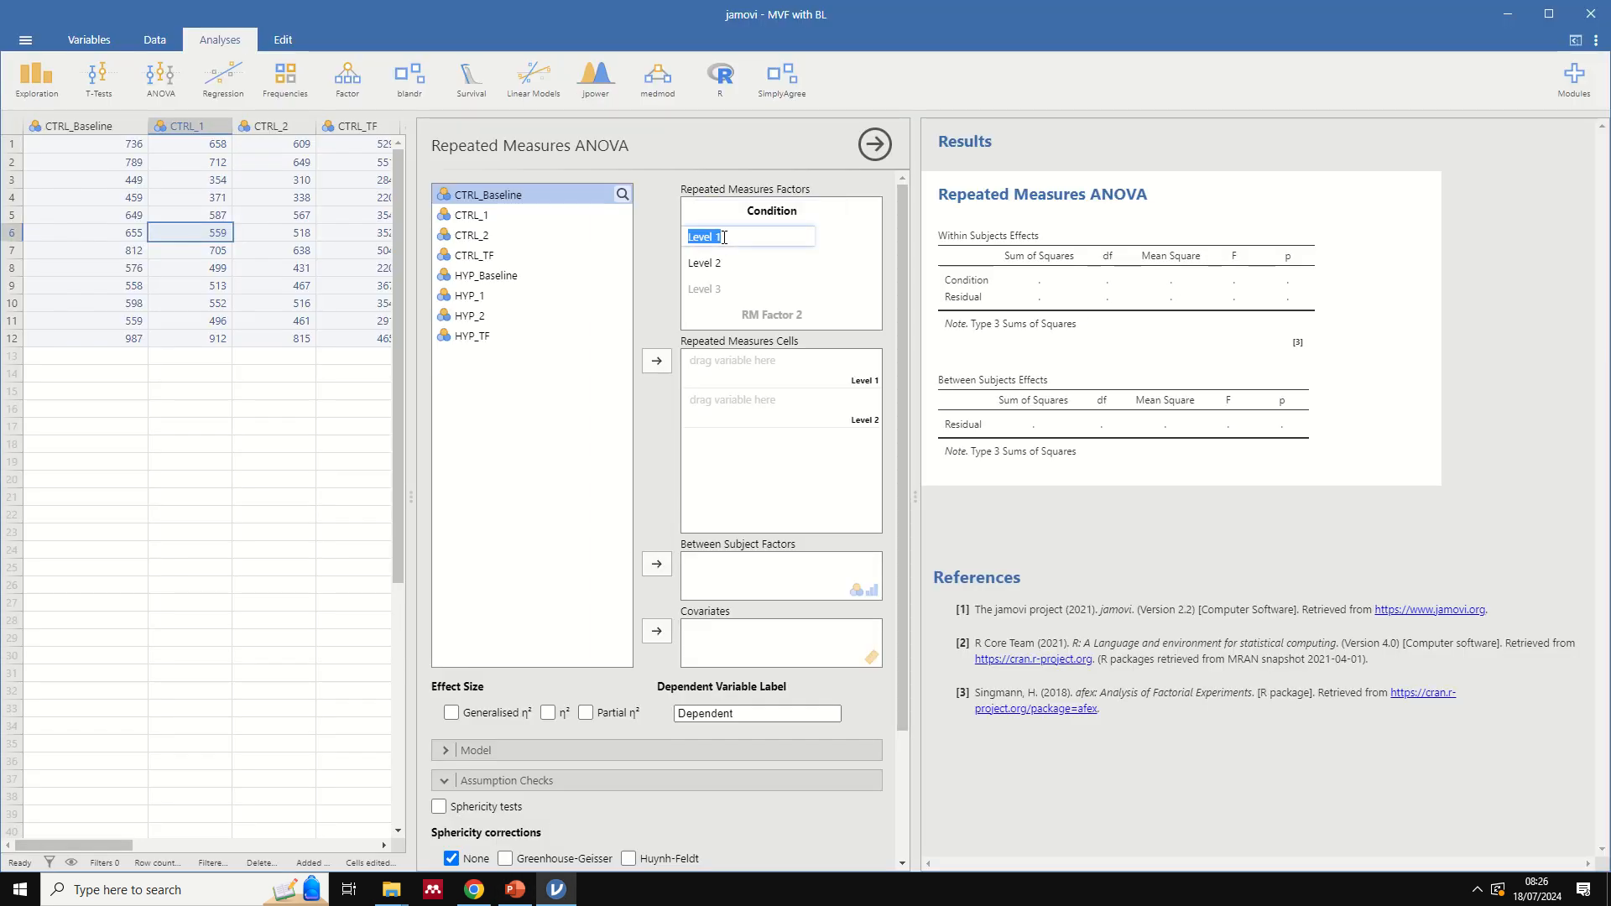
pyautogui.write('CTRL')
pyautogui.click(719, 264)
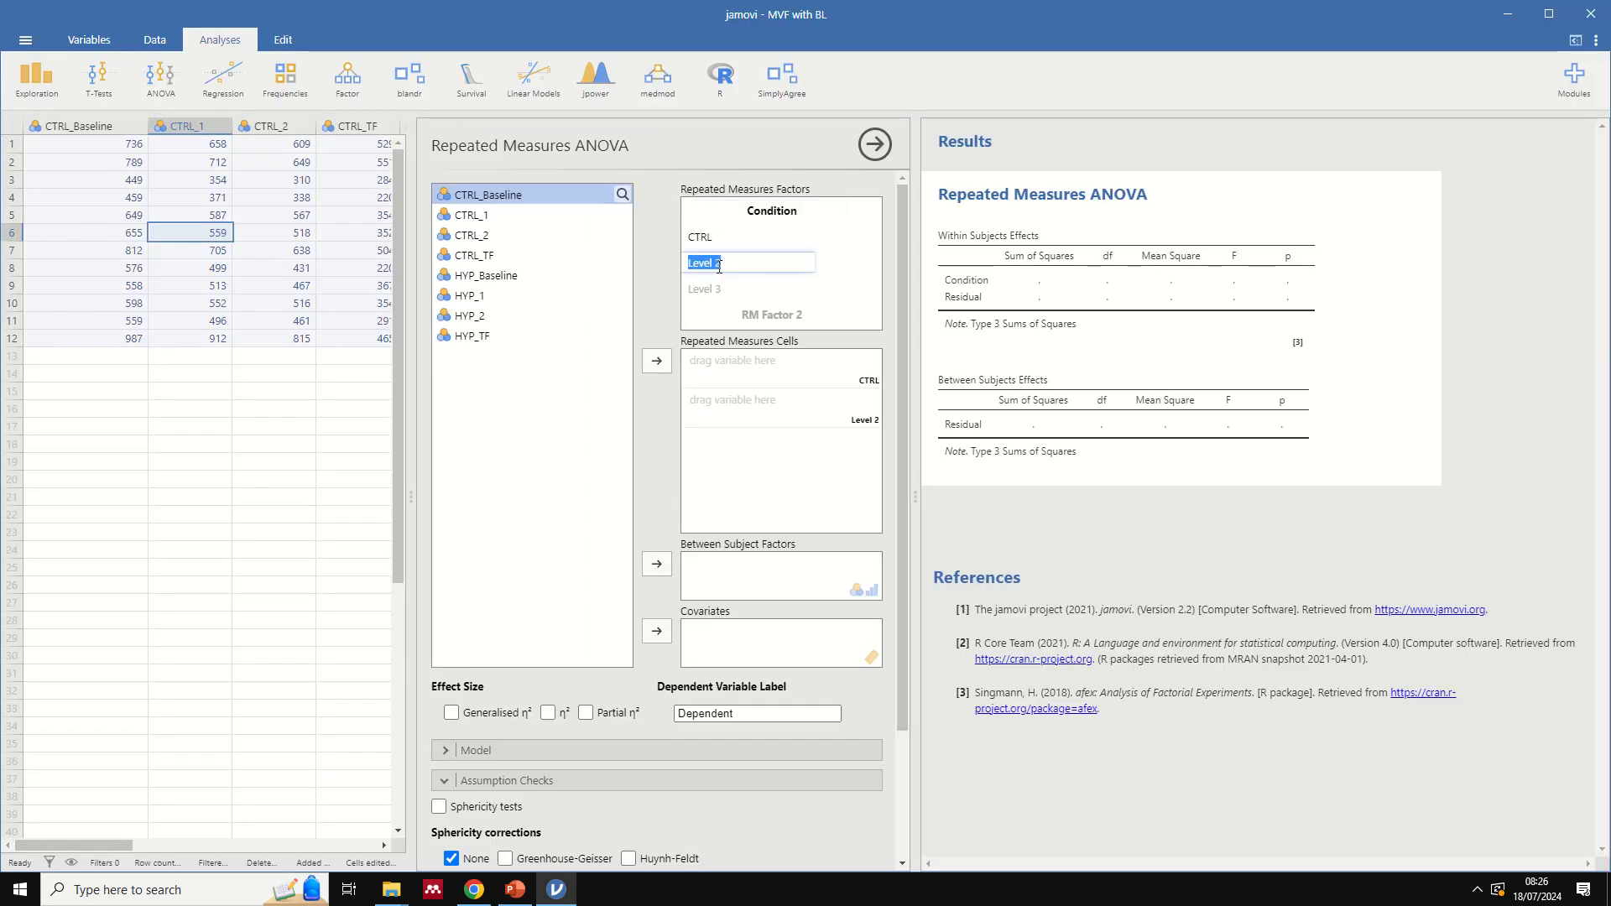
pyautogui.write('HYP')
pyautogui.moveTo(900, 224); pyautogui.dragTo(901, 232)
# - Add a second repeated measures factor named Time, as given in the PowerPoint slide's factor notes
pyautogui.click(784, 300)
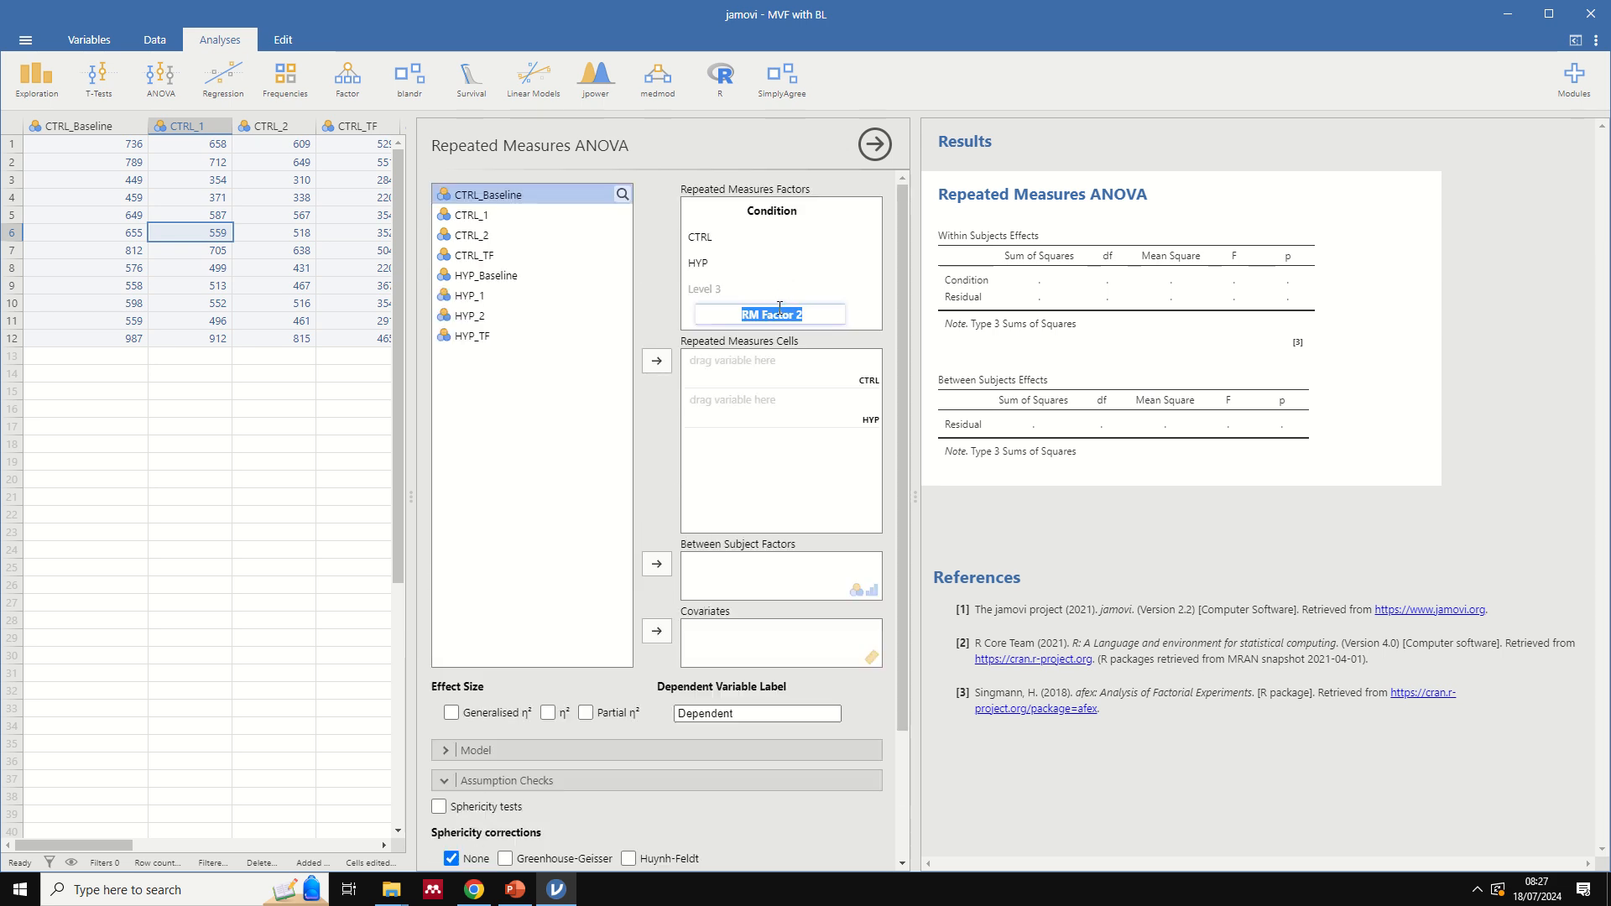
pyautogui.click(514, 887)
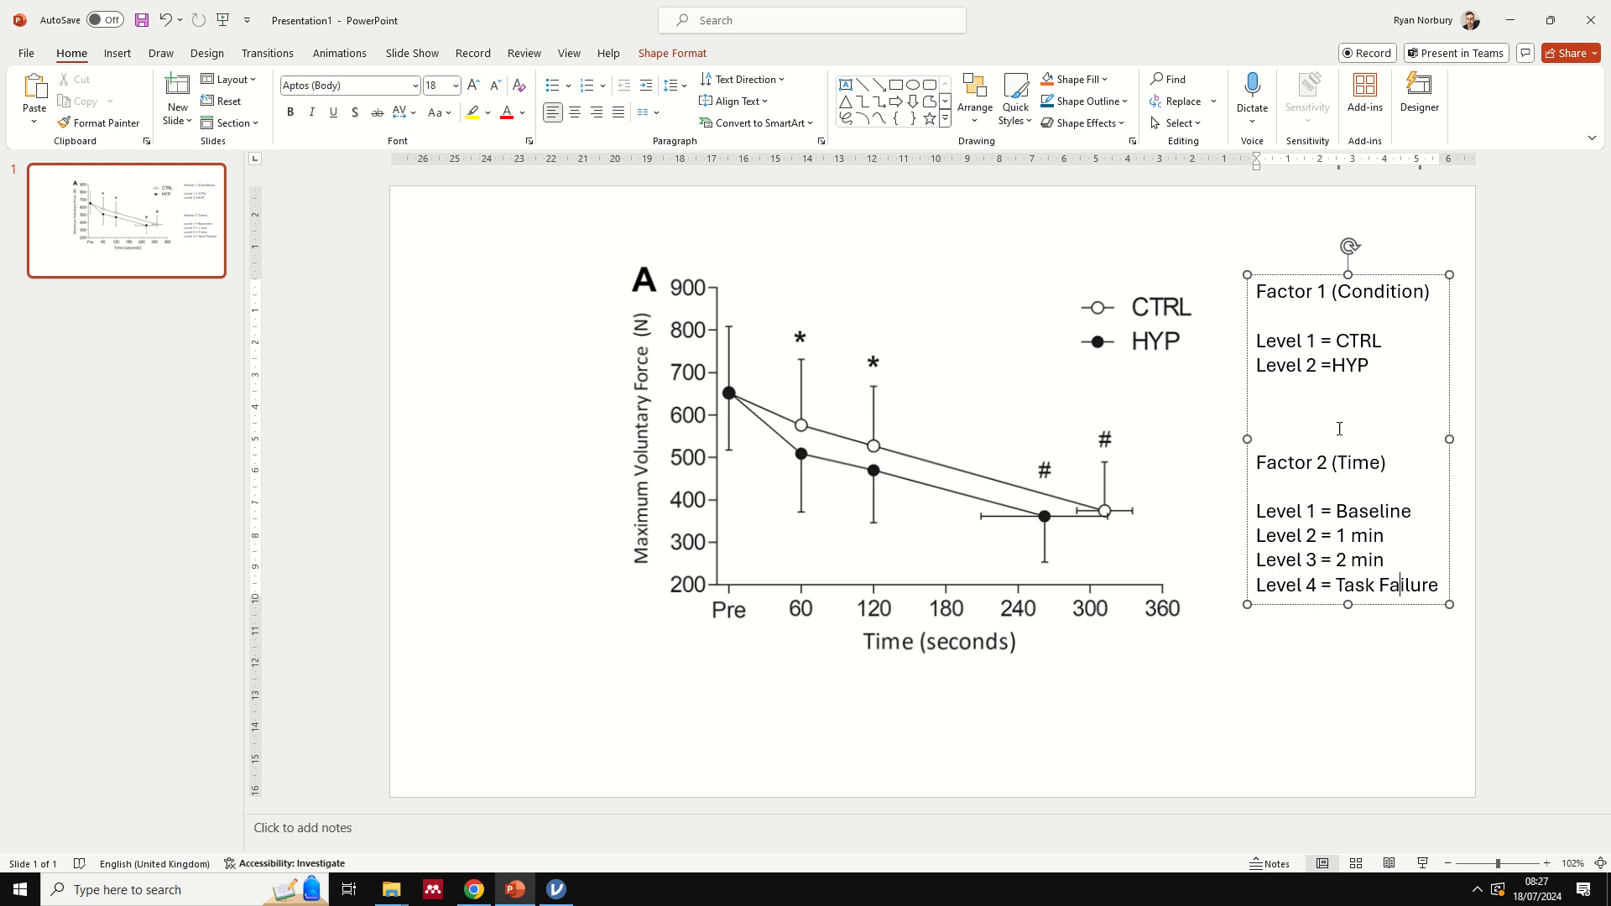
pyautogui.moveTo(1398, 466); pyautogui.dragTo(1271, 467)
pyautogui.click(556, 889)
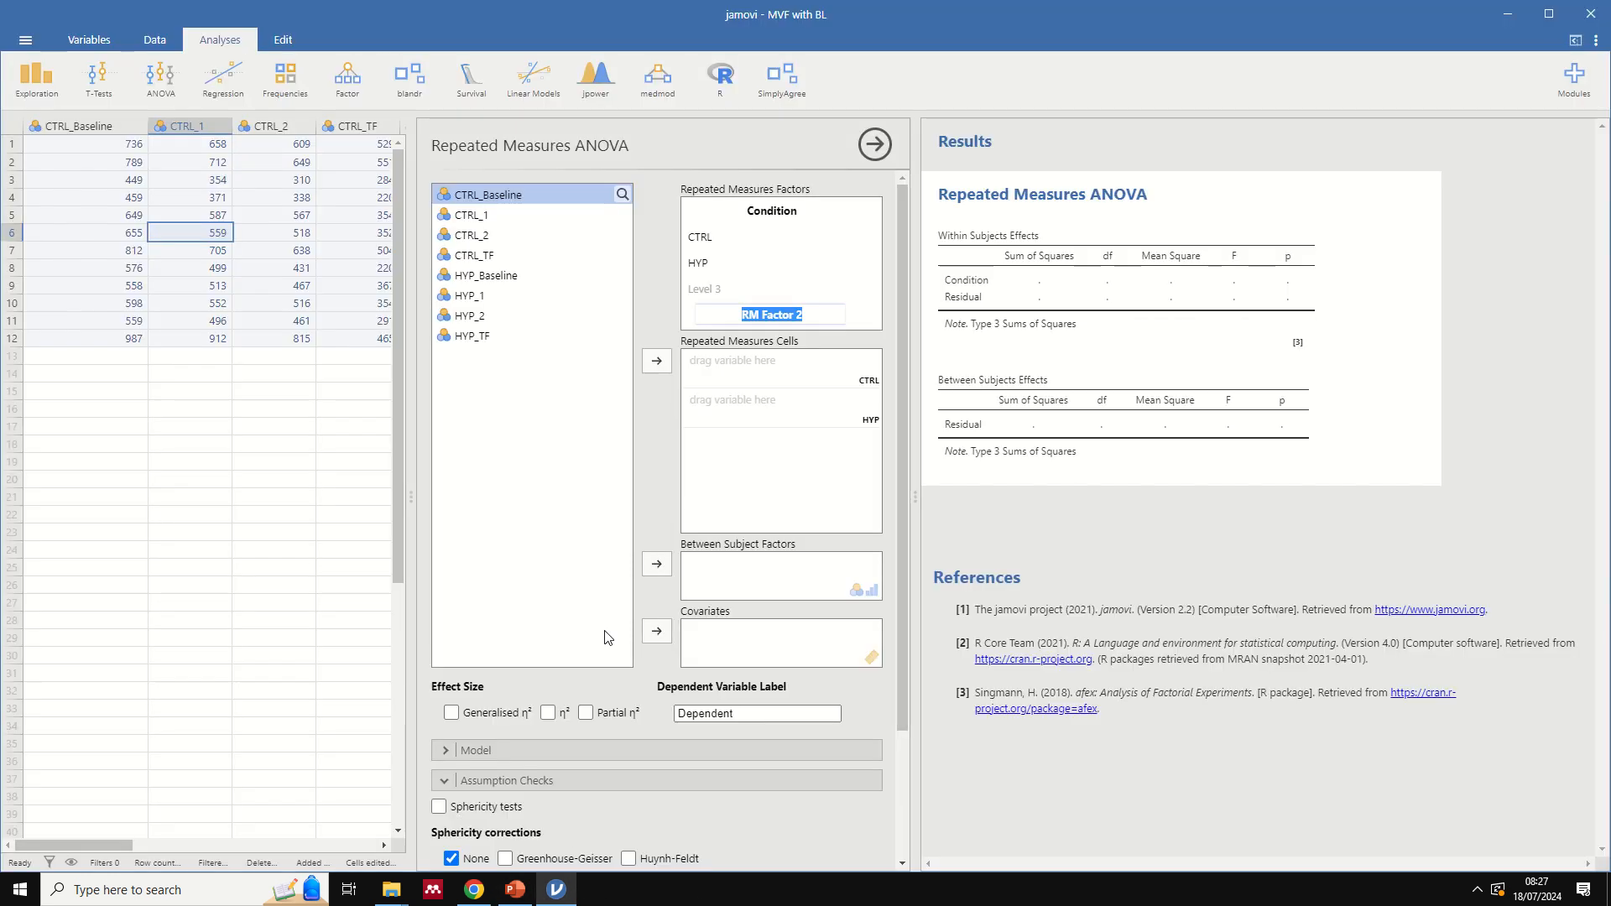
pyautogui.write('Time')
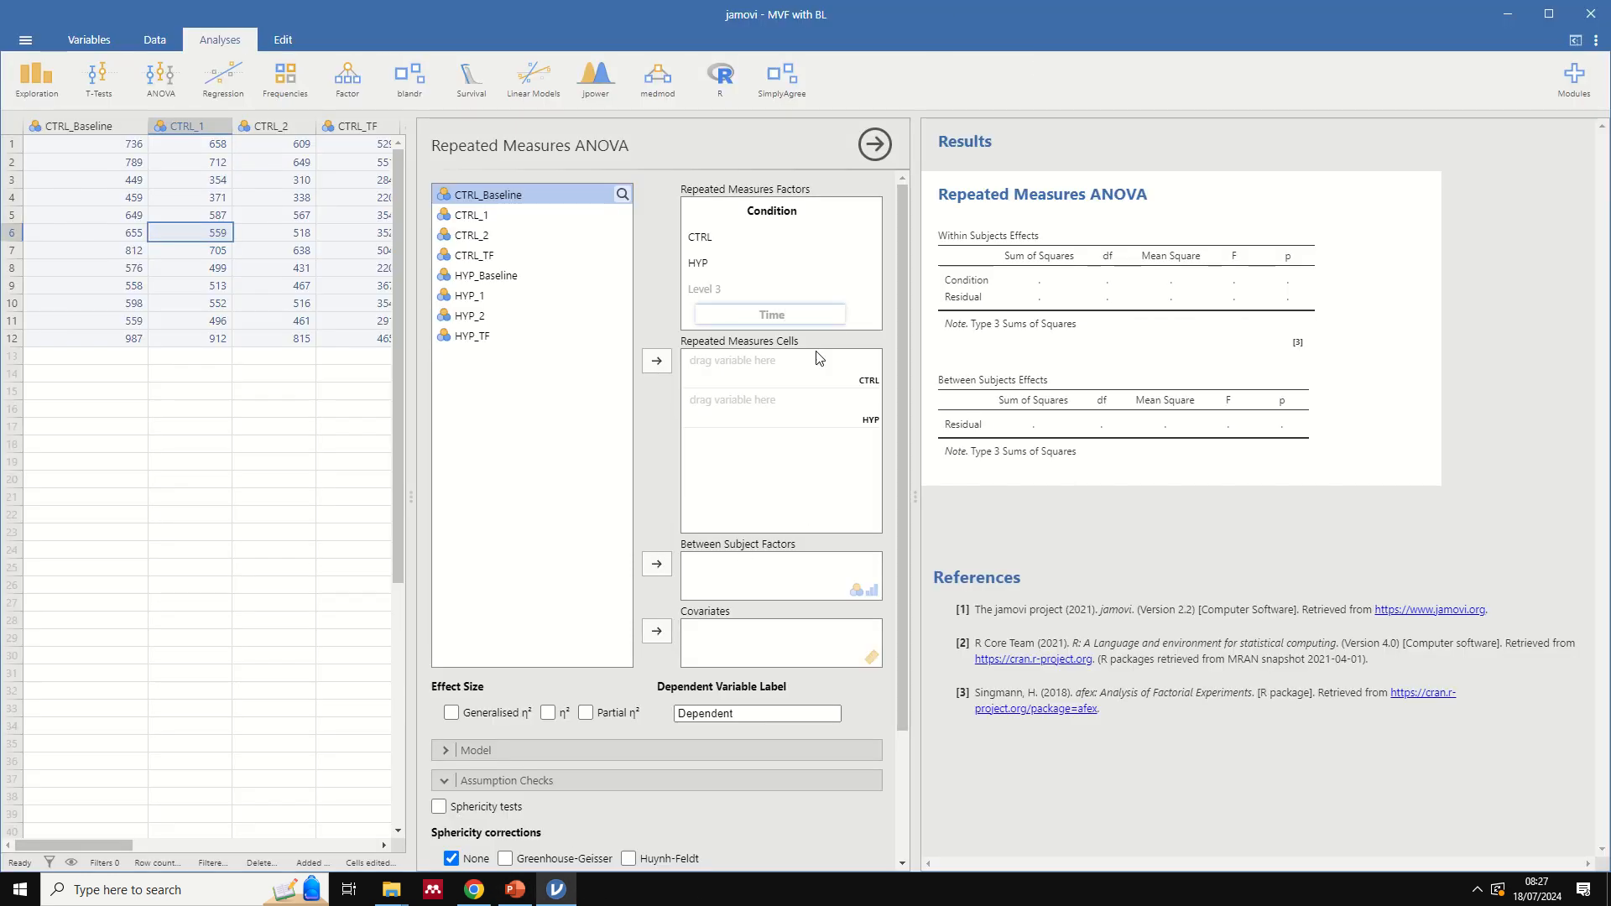
pyautogui.press('Return')
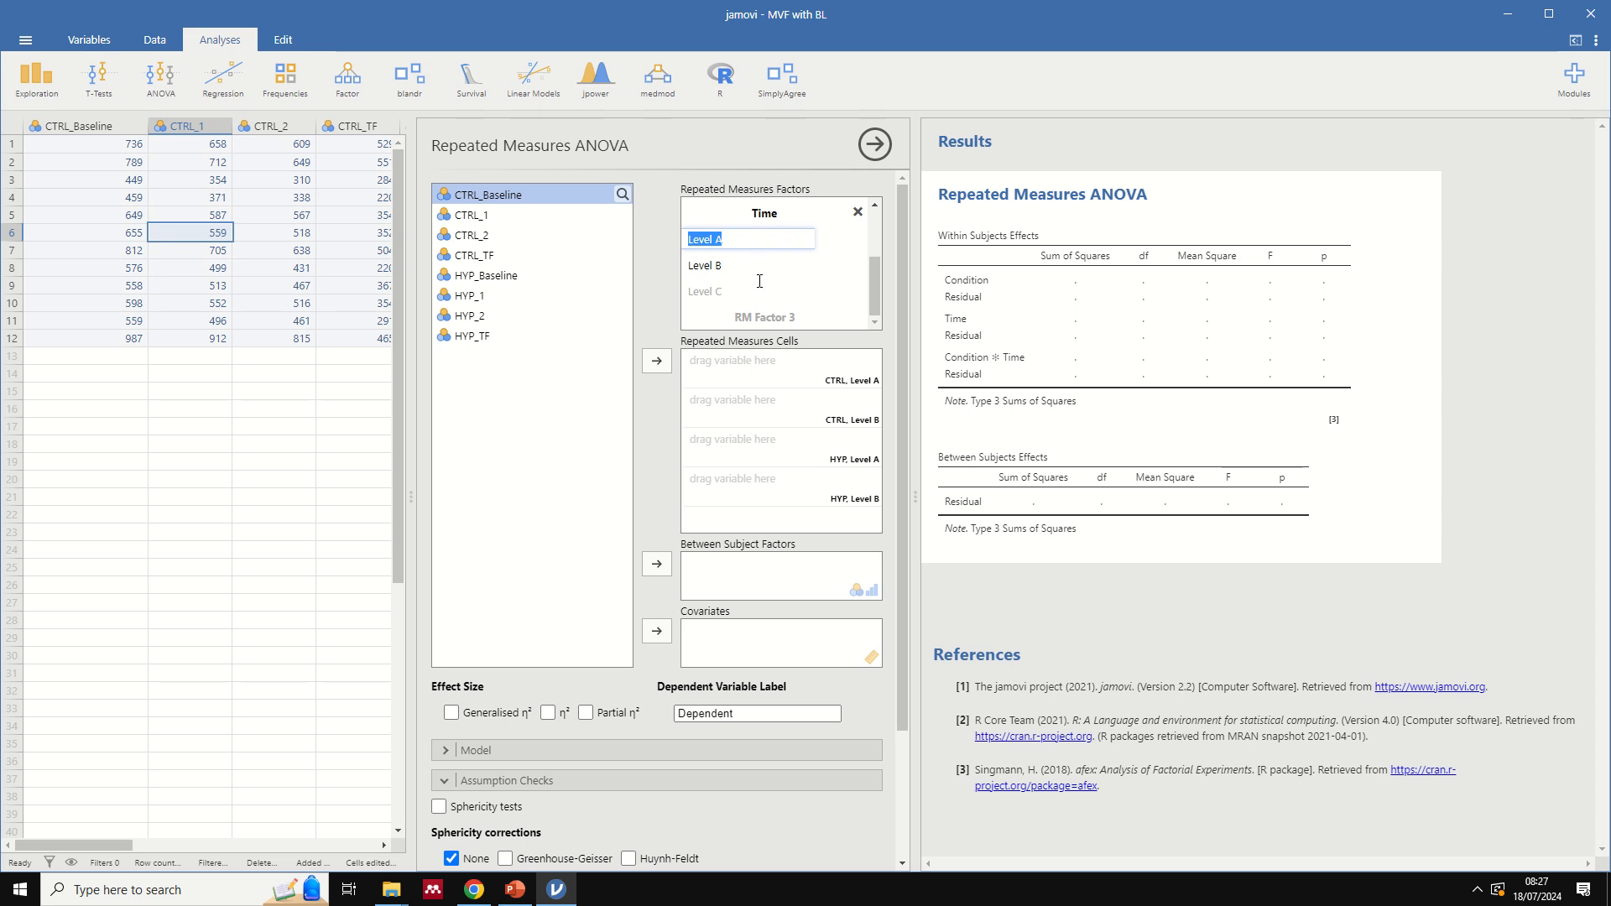
# - Name the first two levels of the Time factor Baseline/Pre and Minute 1
pyautogui.write('Baseline/Pre')
pyautogui.click(738, 264)
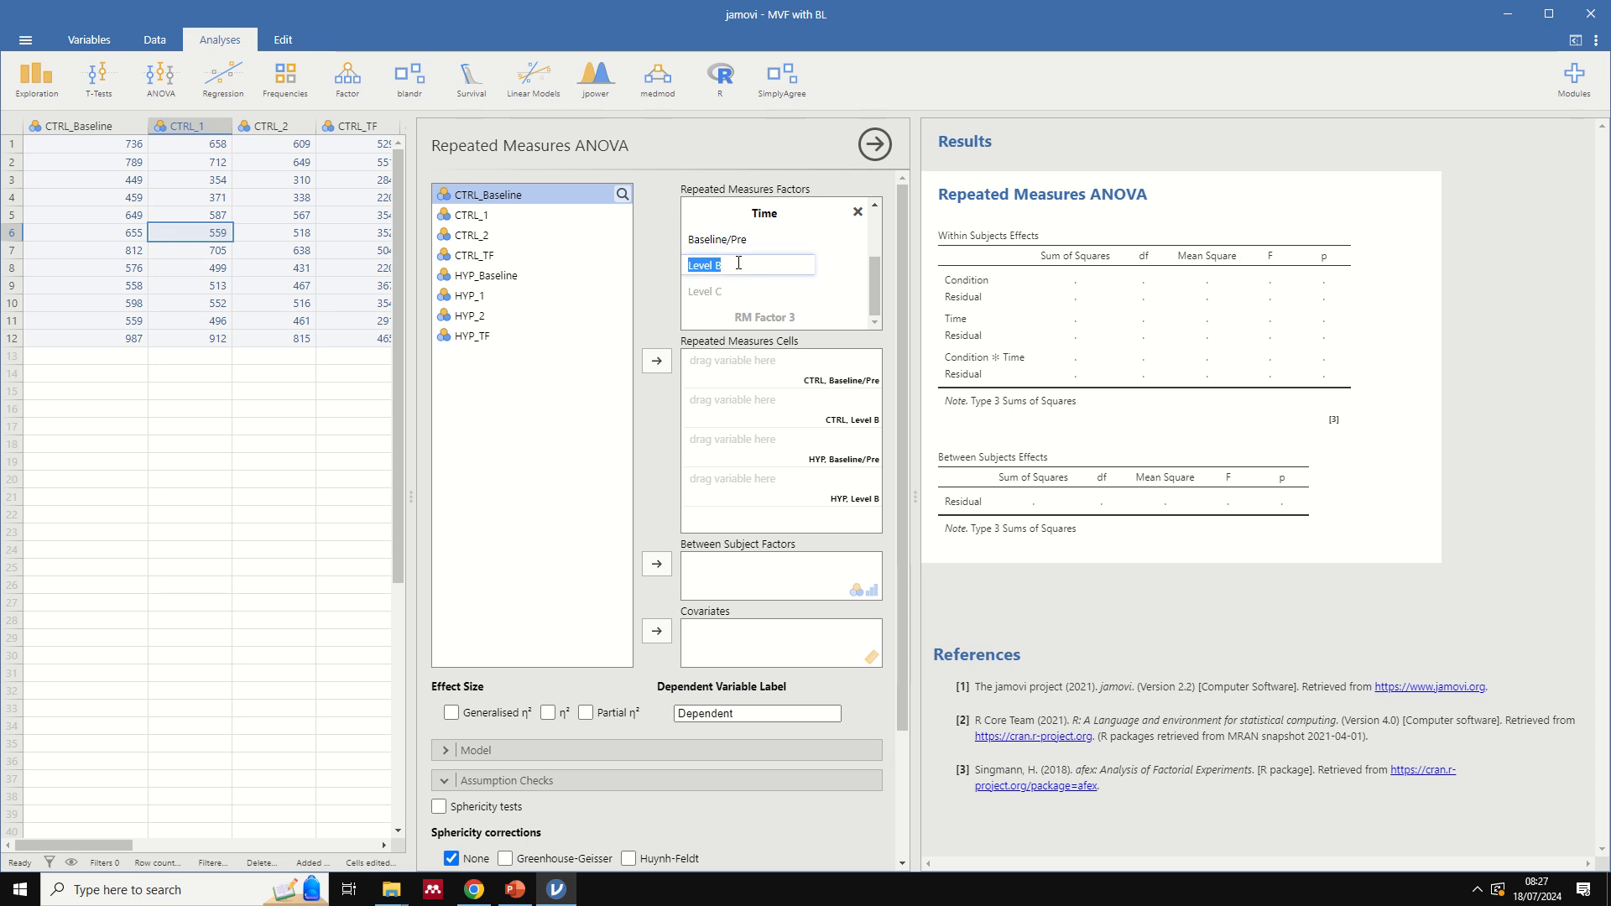
pyautogui.write('Minuter')
pyautogui.press('BackSpace')
pyautogui.write('1')
pyautogui.press('Tab')
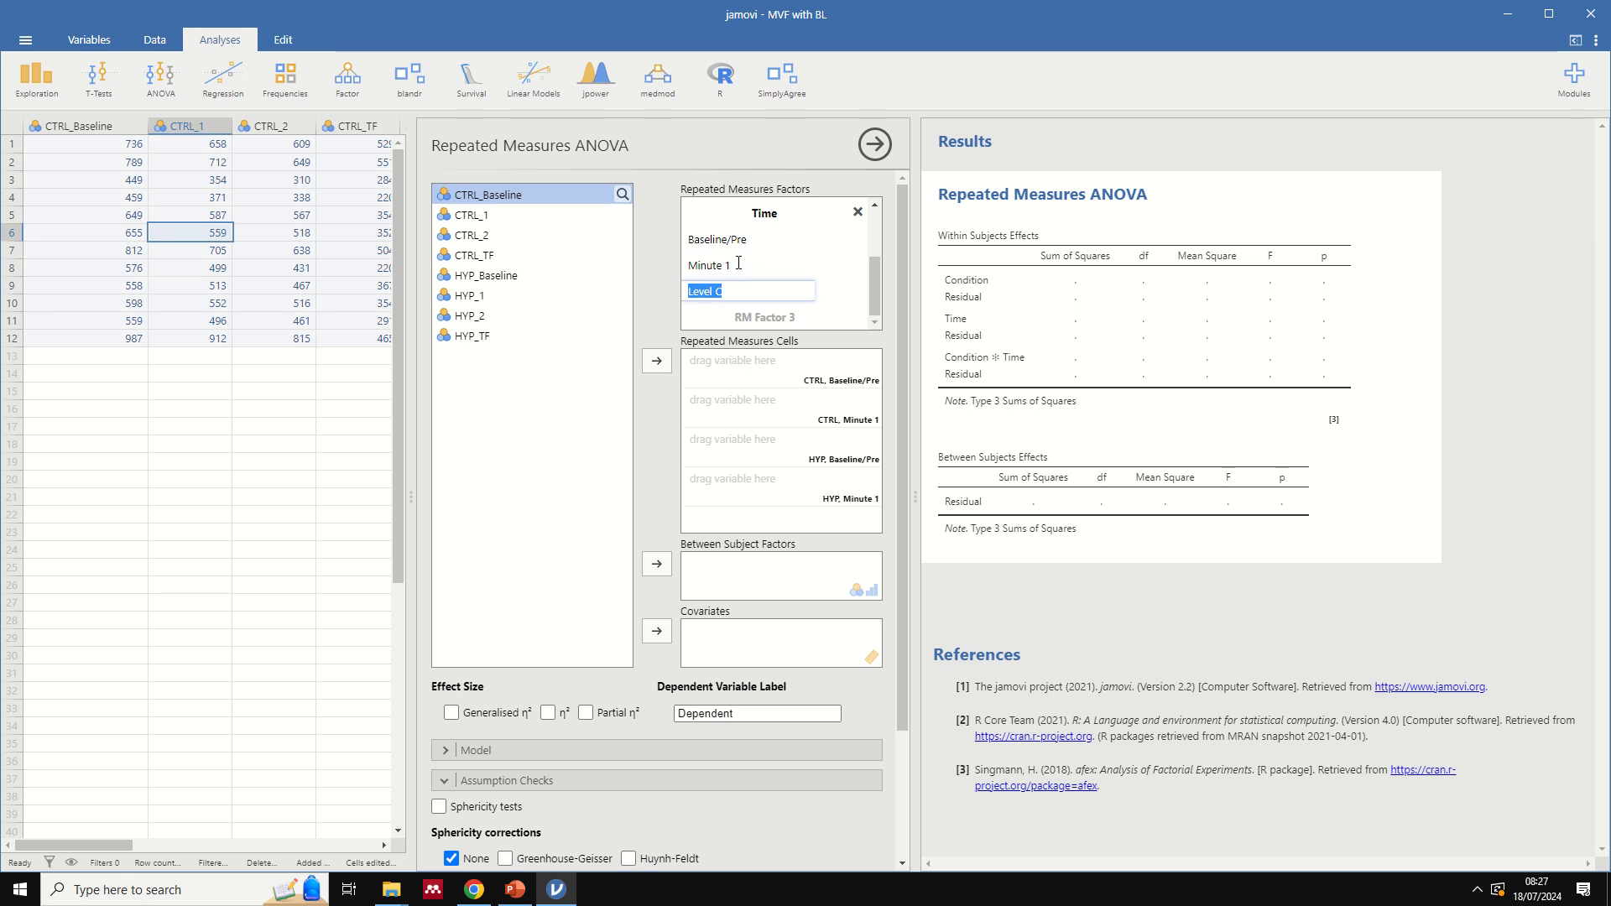
# - Add Minute 2 and Task Failure as the third and fourth levels of the Time factor
pyautogui.write('Minute 2')
pyautogui.press('Tab')
pyautogui.write('T')
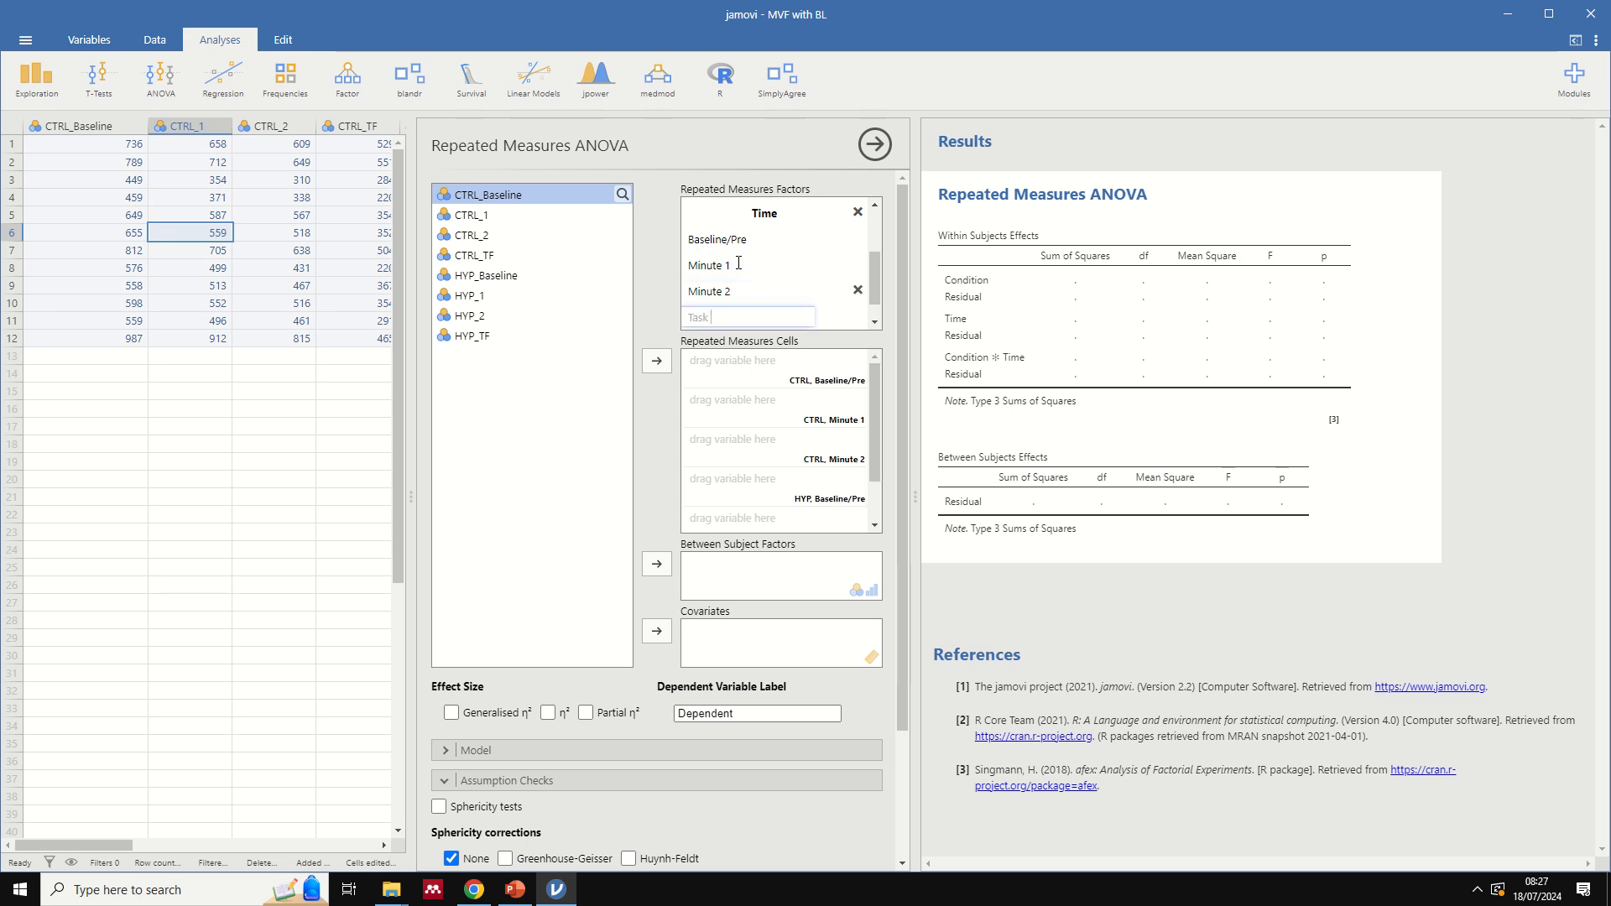
pyautogui.press('Tab')
# - Review the levels of the Condition and Time factors and the repeated measures cells that combine them
pyautogui.scroll(2, 738, 264)
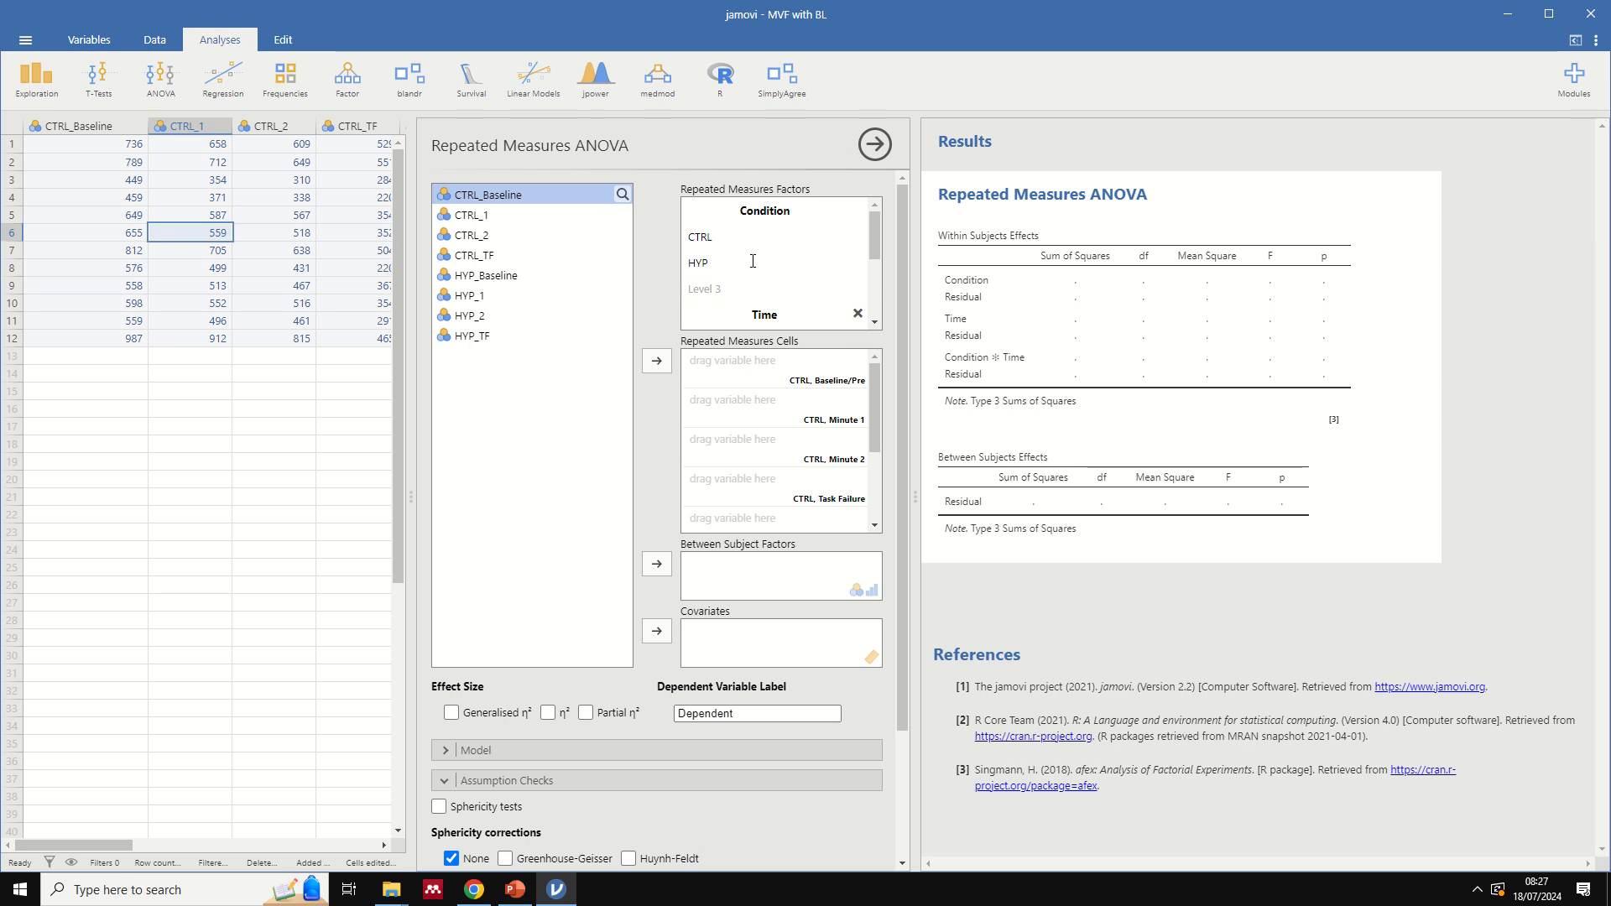
pyautogui.scroll(-1, 752, 260)
pyautogui.moveTo(869, 260); pyautogui.dragTo(869, 274)
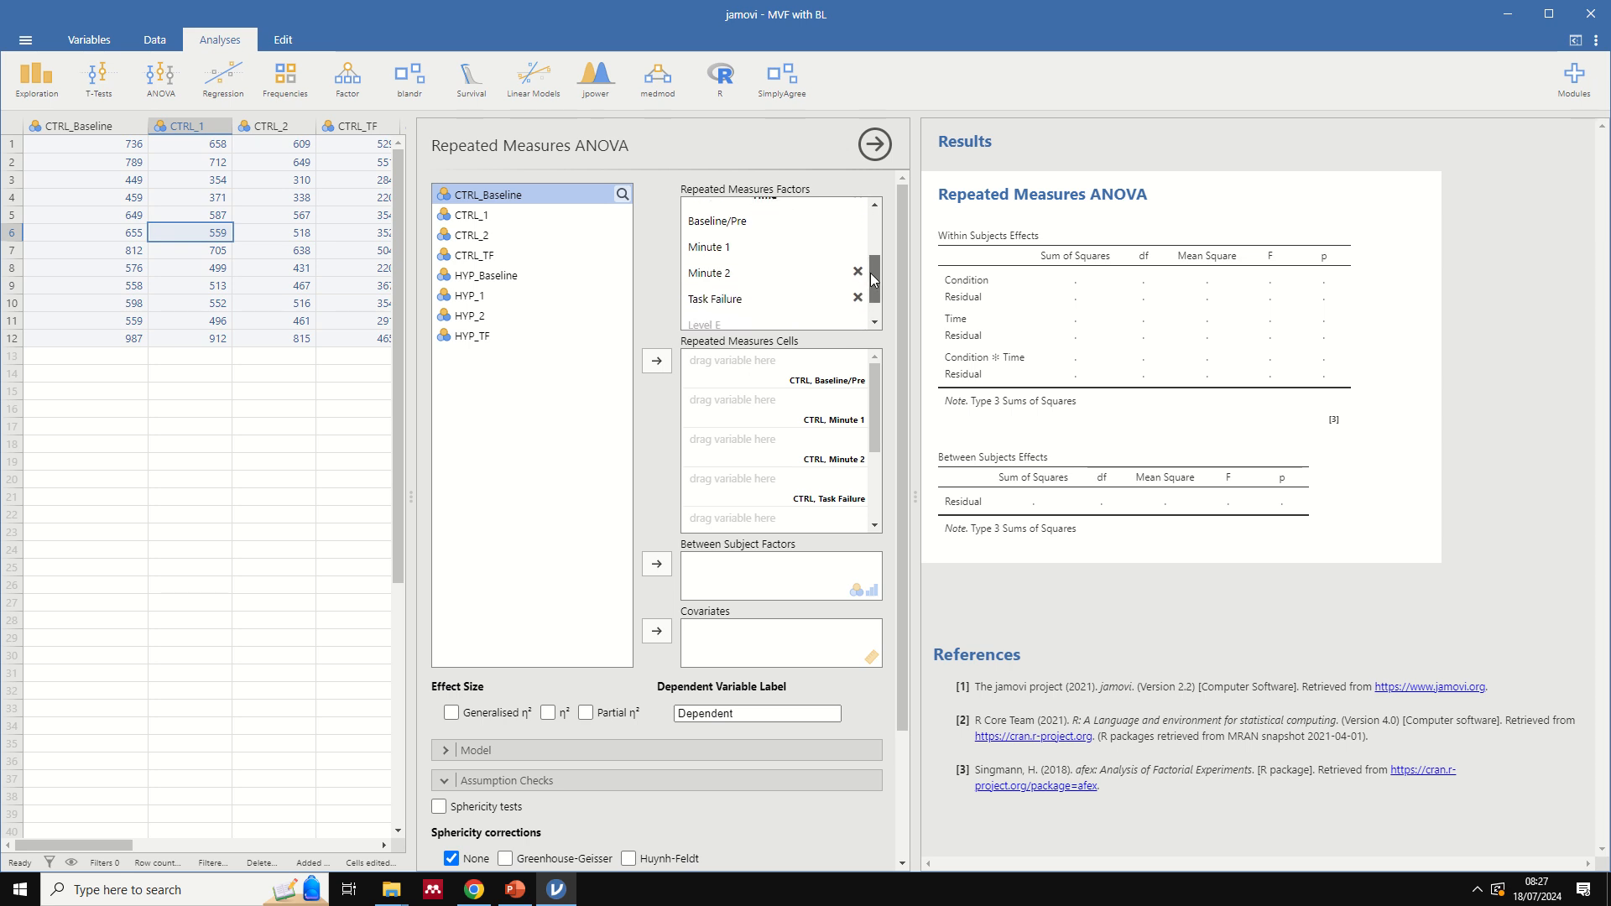
pyautogui.scroll(-1, 734, 239)
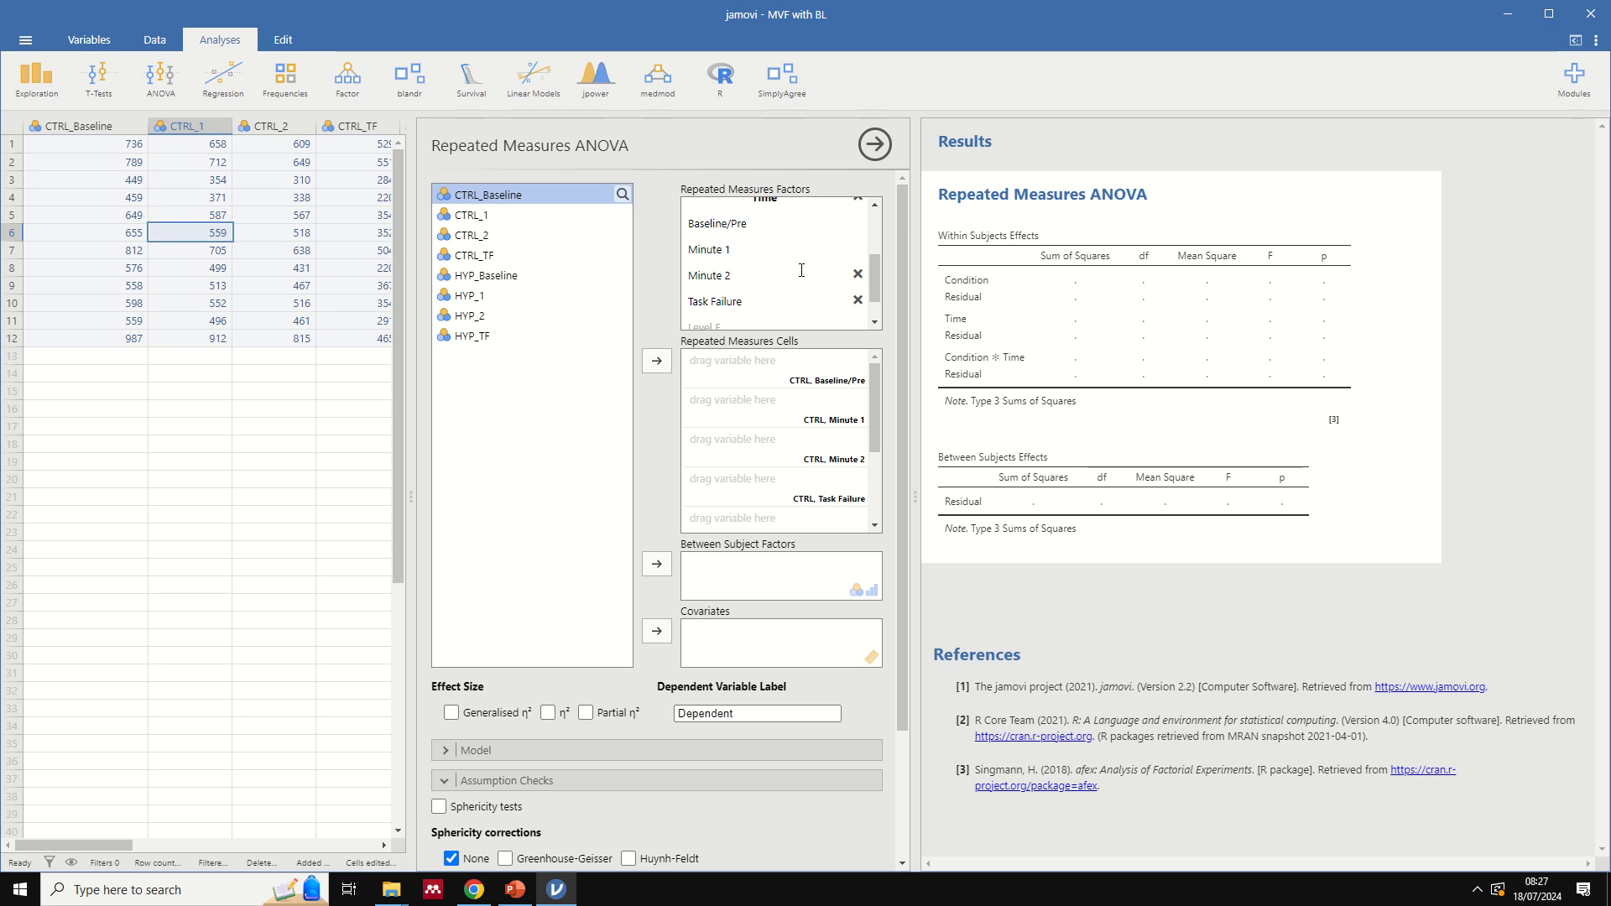
pyautogui.moveTo(872, 275); pyautogui.dragTo(888, 213)
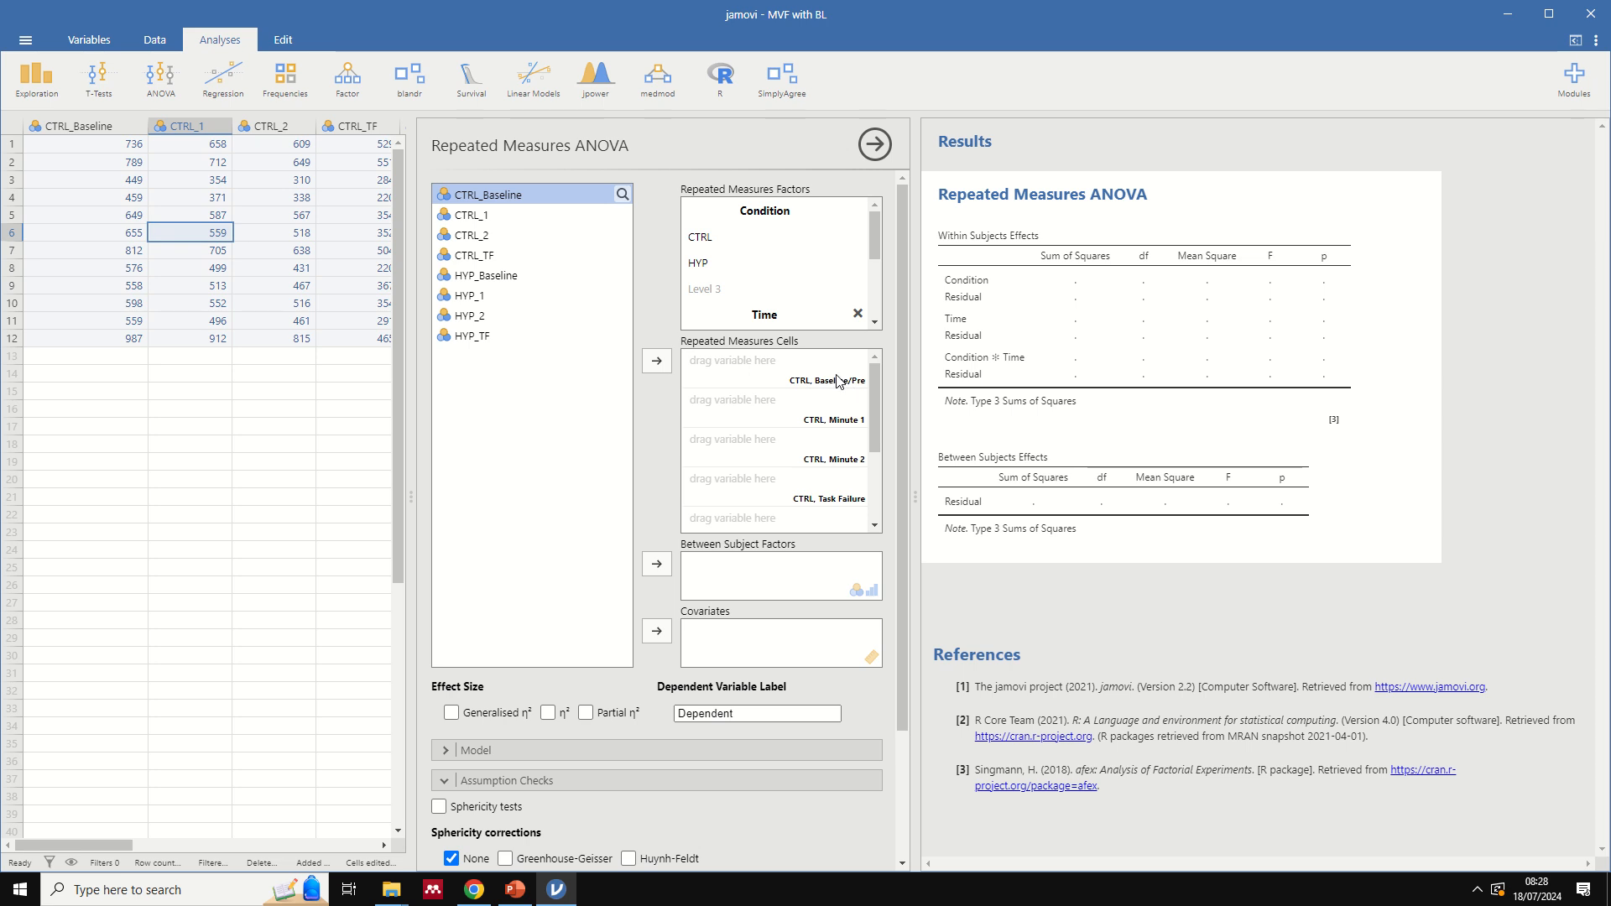
pyautogui.moveTo(875, 384); pyautogui.dragTo(875, 386)
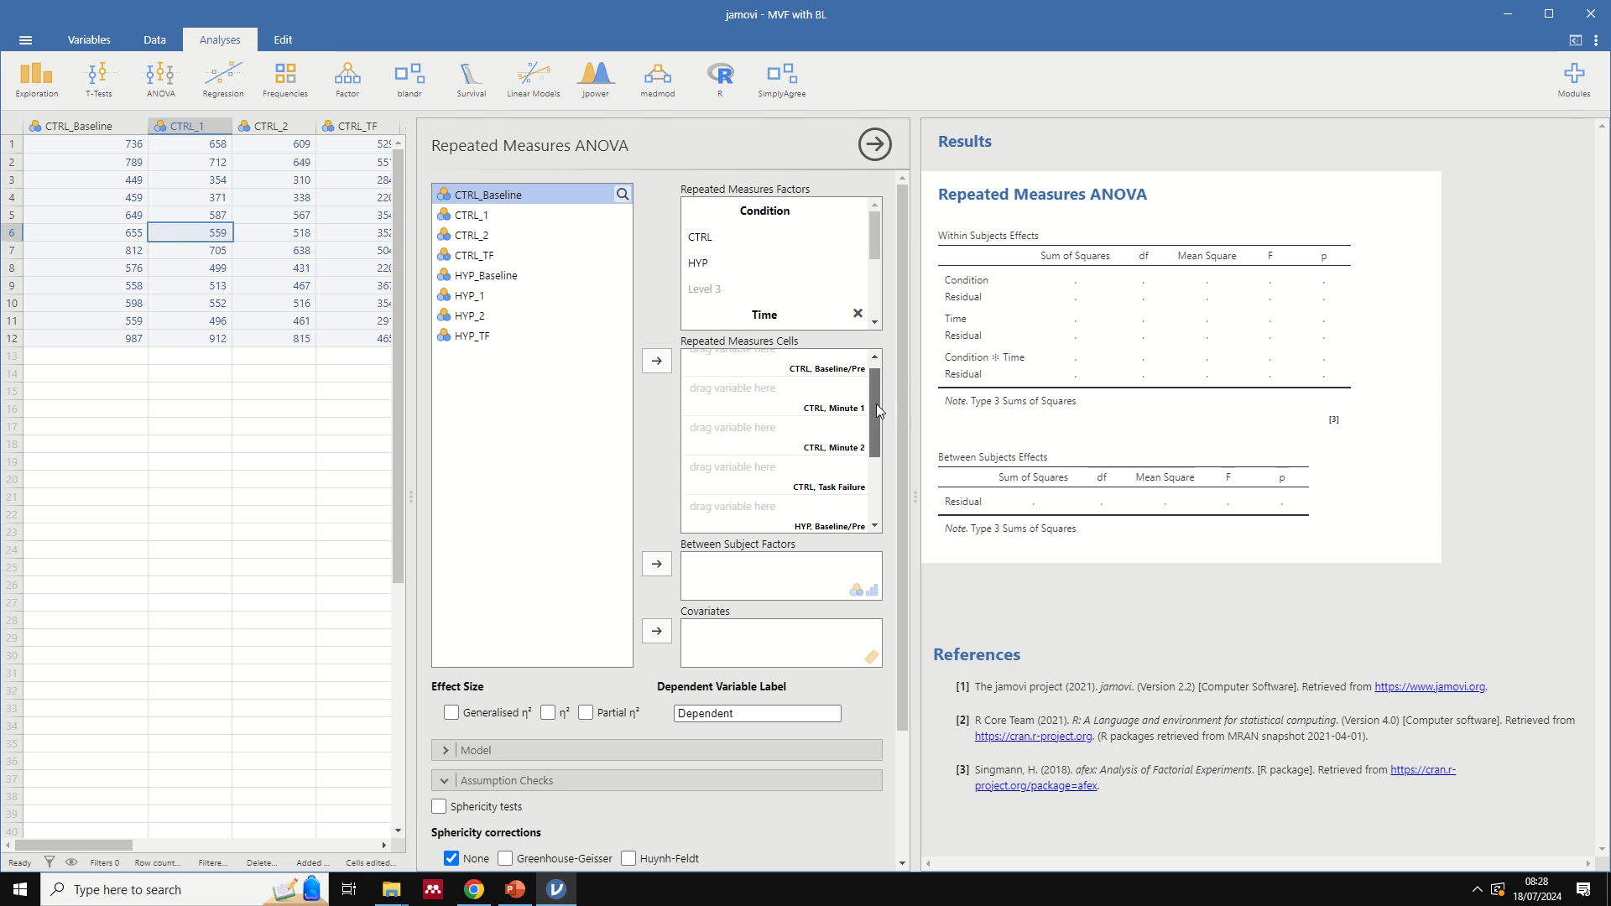
pyautogui.scroll(-1, 876, 404)
pyautogui.scroll(1, 869, 421)
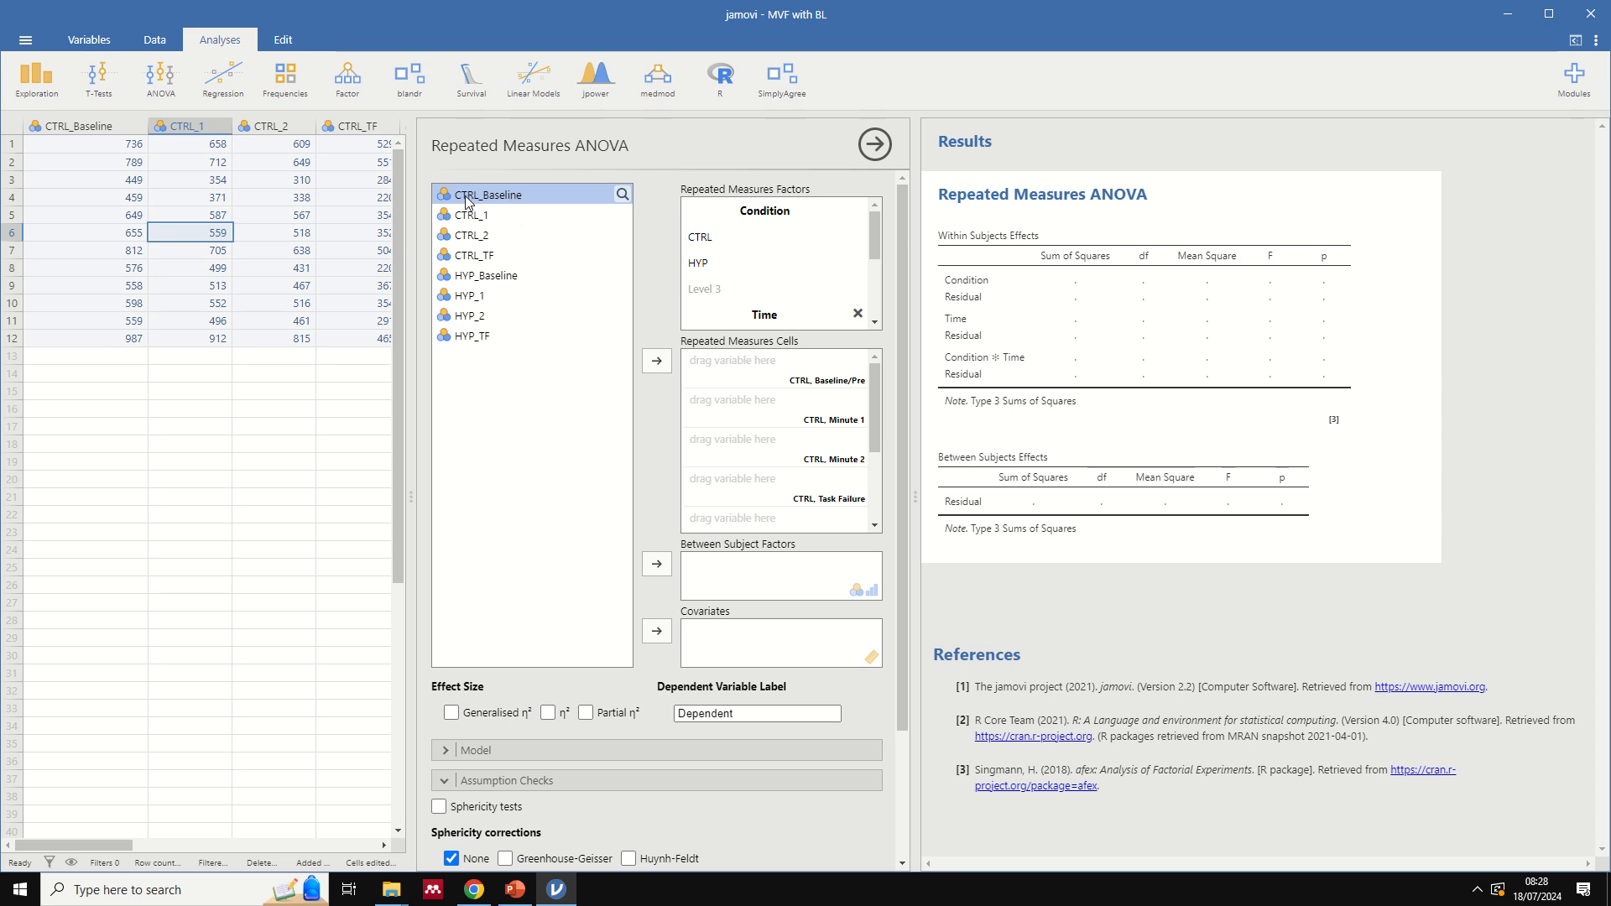
# - Assign CTRL_Baseline, CTRL_1, CTRL_2 and CTRL_TF to the matching CTRL cells from Baseline/Pre to Task Failure
pyautogui.moveTo(476, 196); pyautogui.dragTo(724, 367)
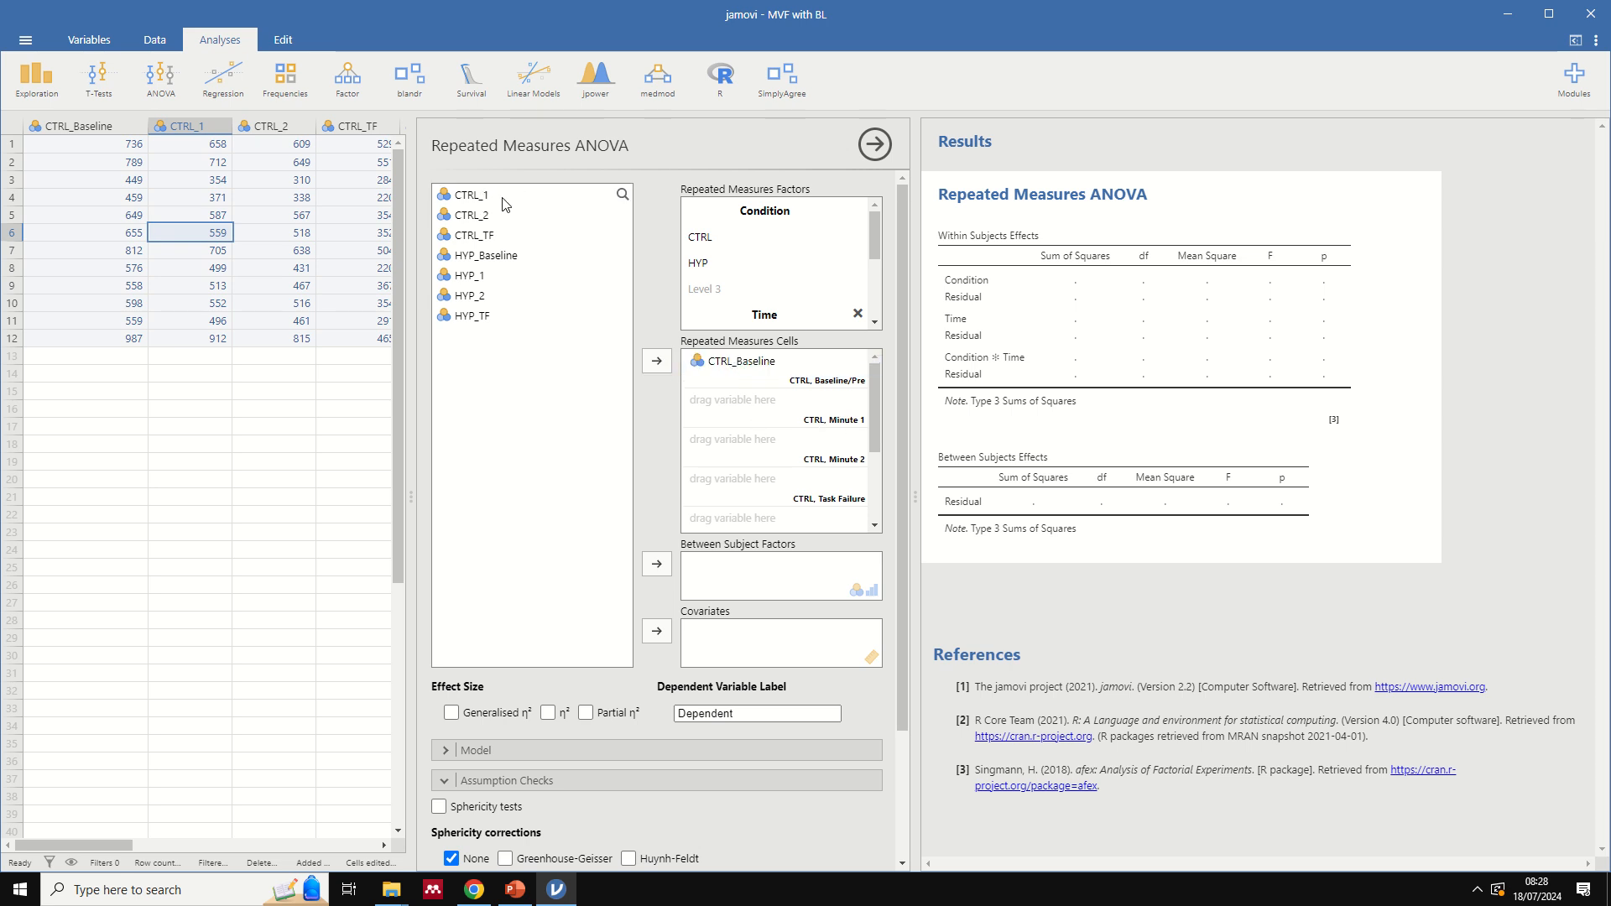
pyautogui.moveTo(474, 200); pyautogui.dragTo(709, 407)
pyautogui.moveTo(474, 200); pyautogui.dragTo(707, 475)
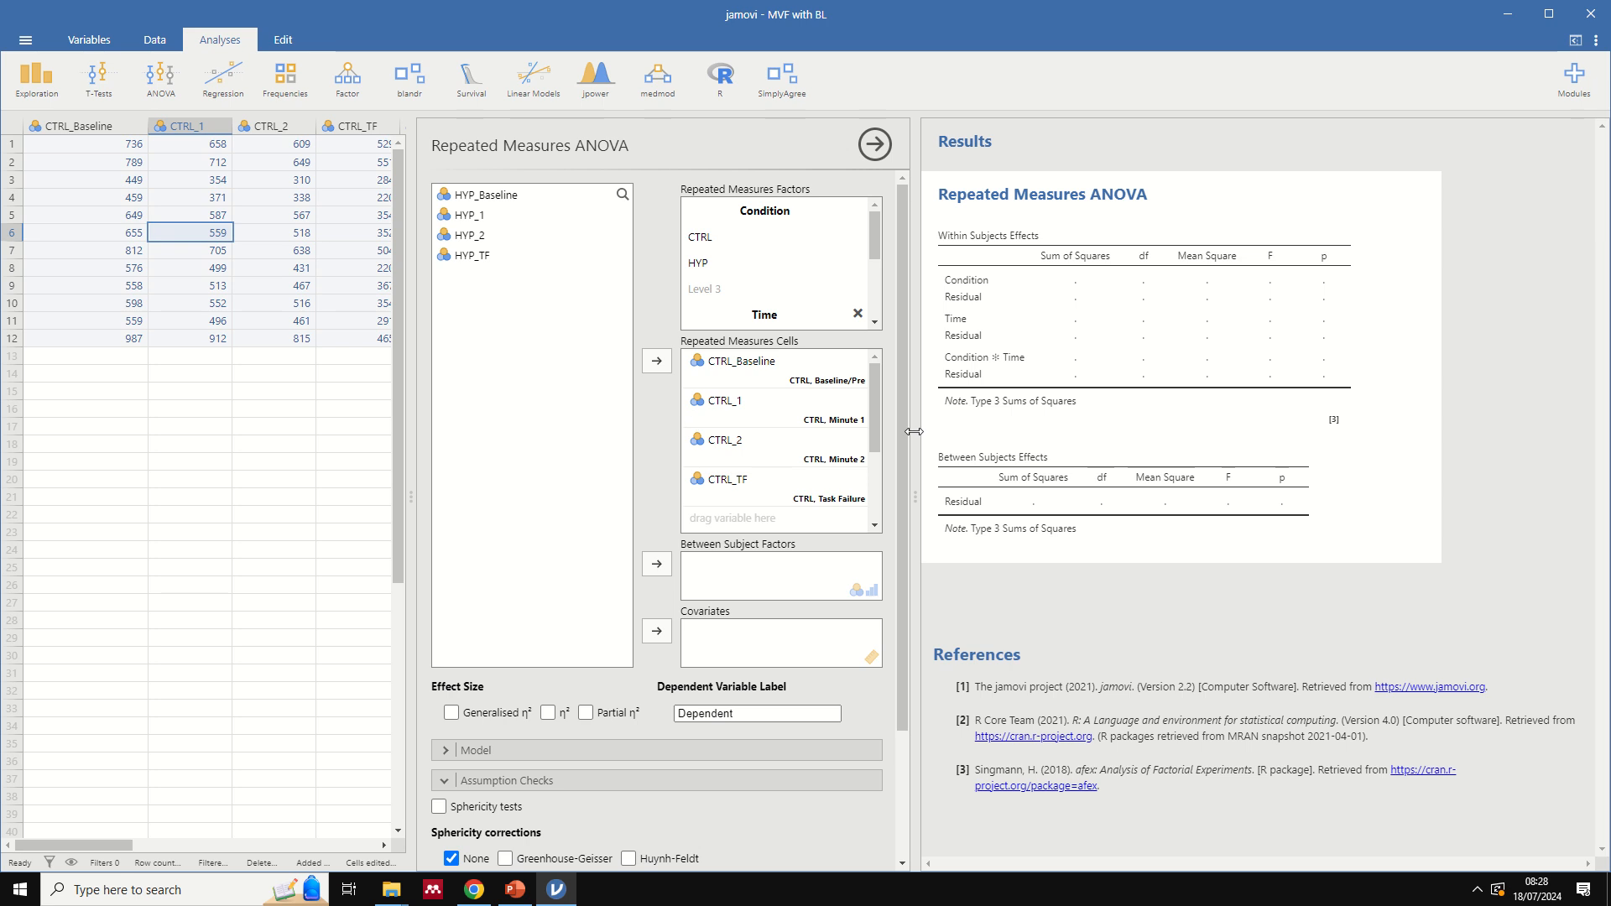
# - Assign HYP_Baseline, HYP_1, HYP_2 and HYP_TF to the matching HYP cells from Baseline/Pre to Task Failure
pyautogui.moveTo(873, 401); pyautogui.dragTo(874, 481)
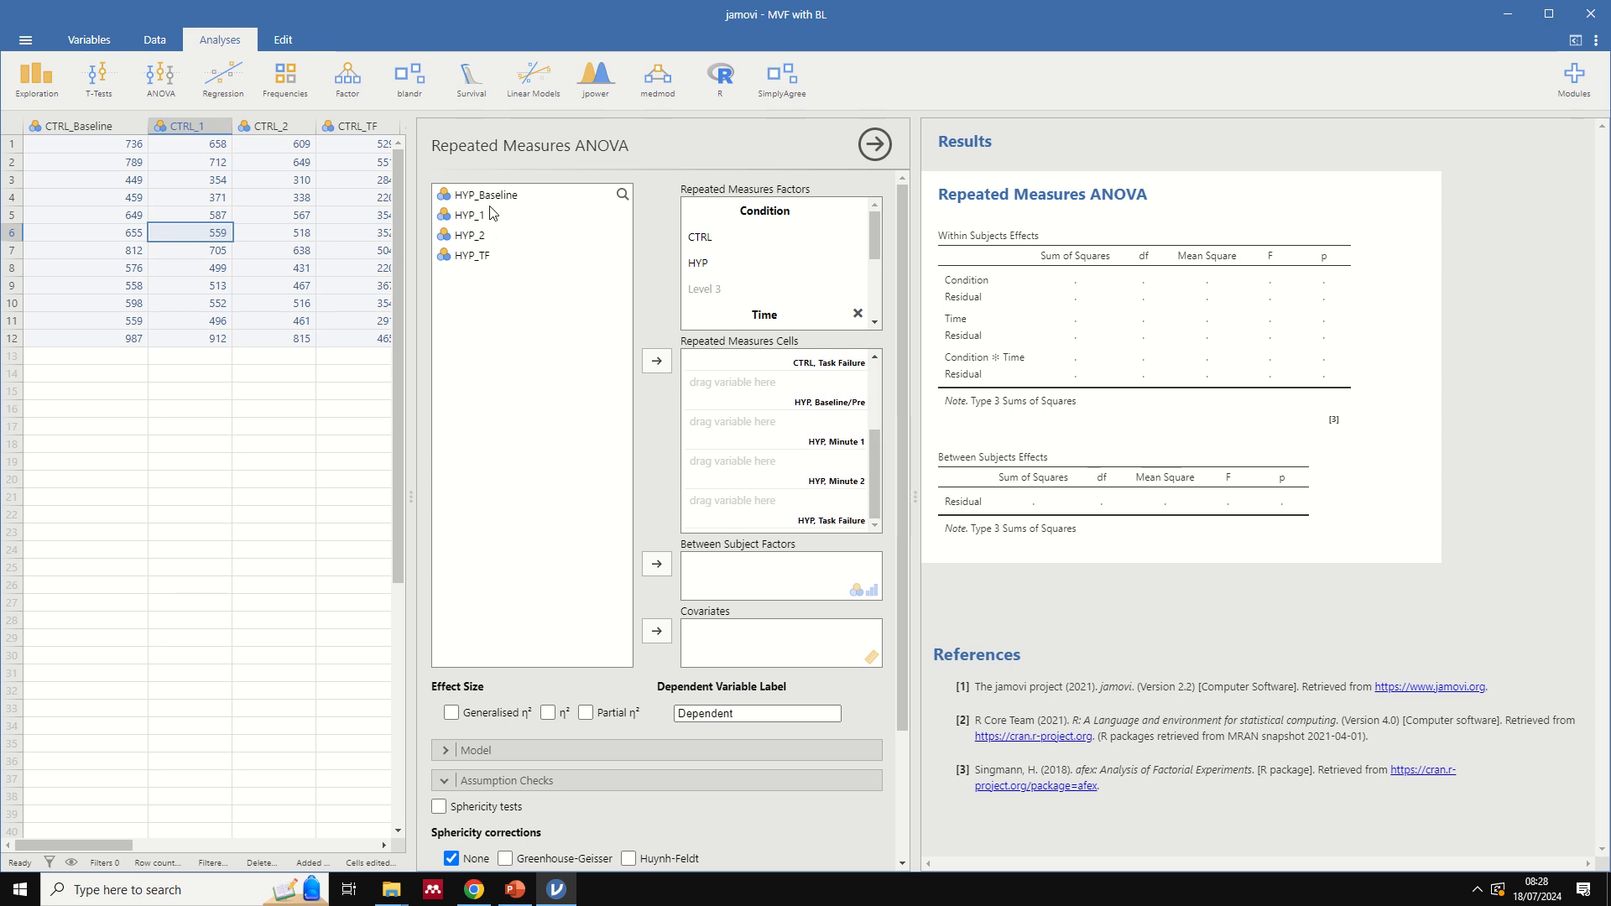
pyautogui.moveTo(490, 198); pyautogui.dragTo(738, 397)
pyautogui.moveTo(474, 197); pyautogui.dragTo(718, 501)
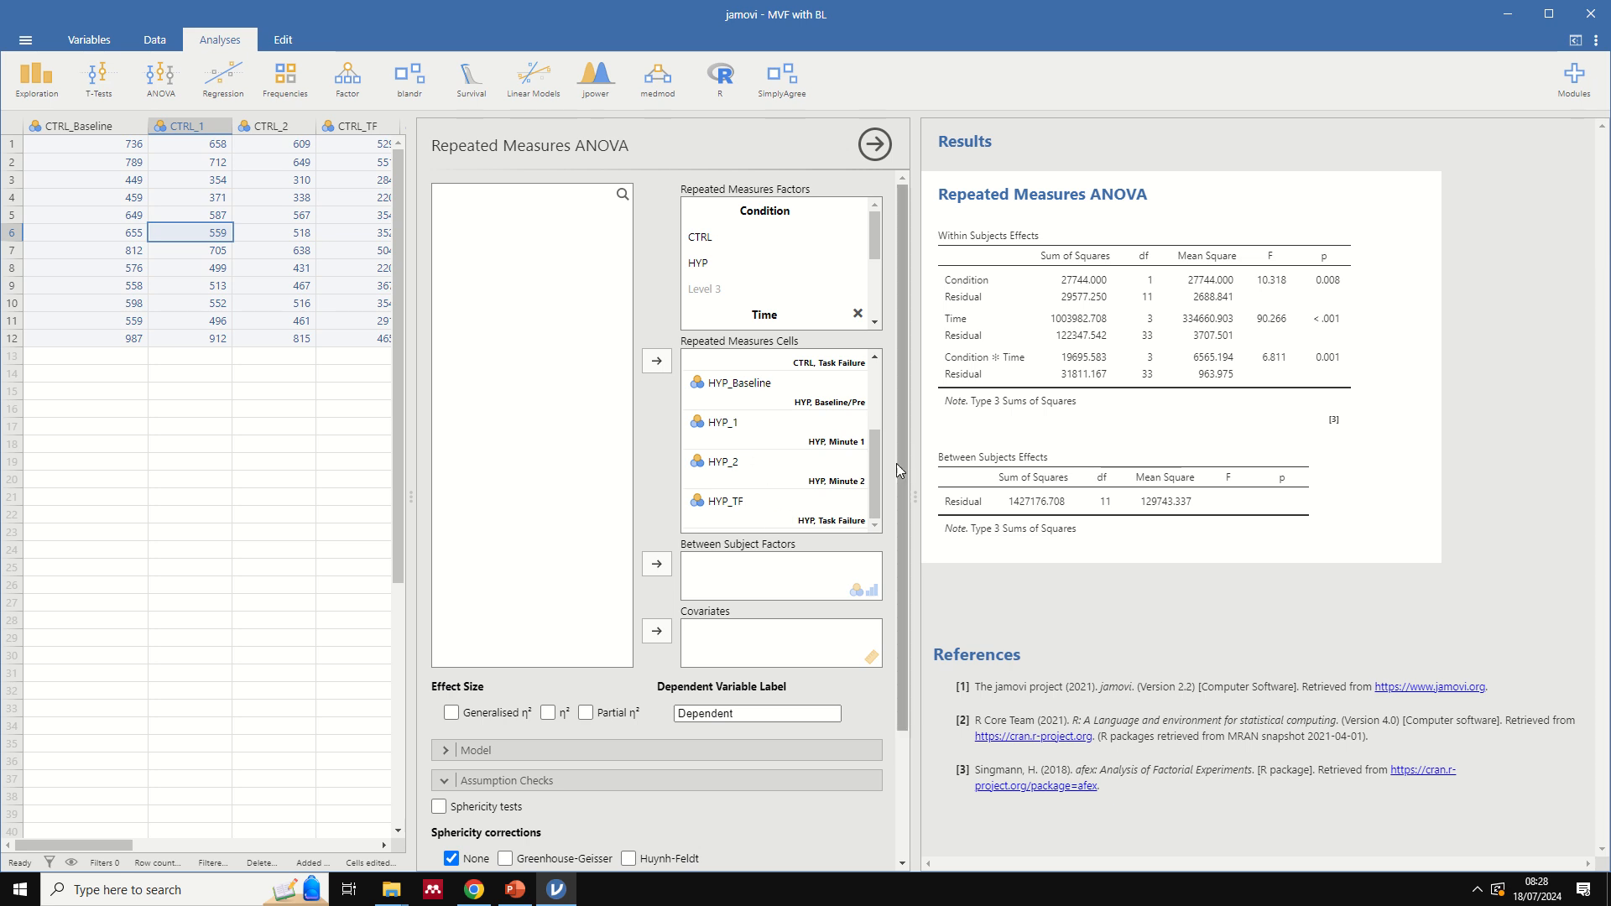
# - Widen the results area and turn on the sphericity tests and Q-Q plot under the ANOVA's assumption checks
pyautogui.moveTo(913, 485); pyautogui.dragTo(600, 452)
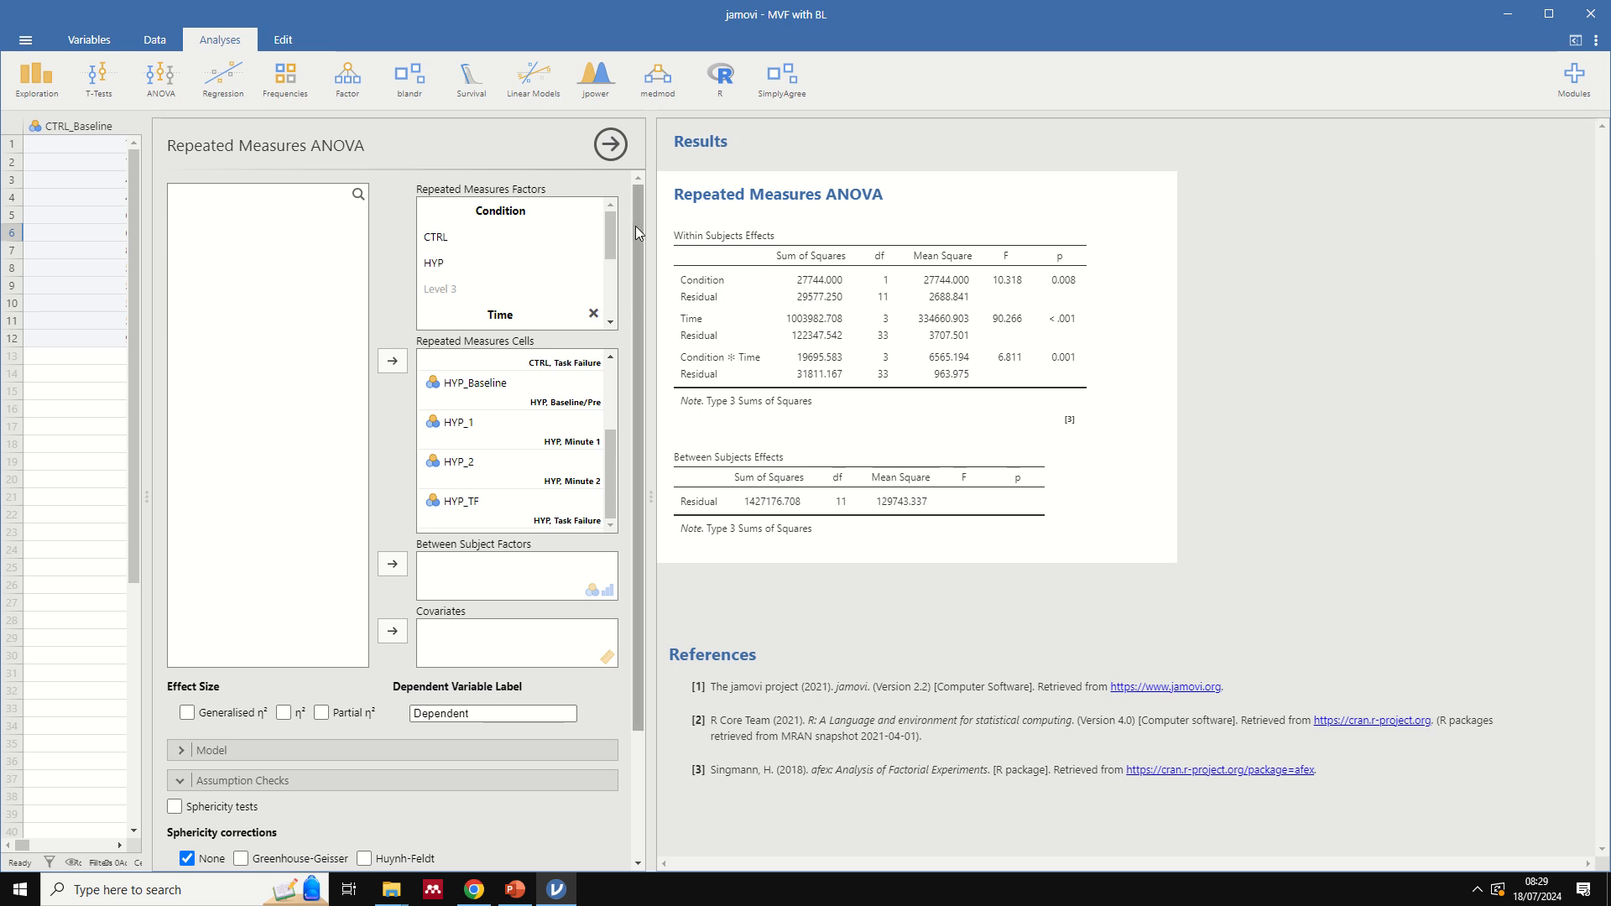
pyautogui.moveTo(631, 434); pyautogui.dragTo(630, 566)
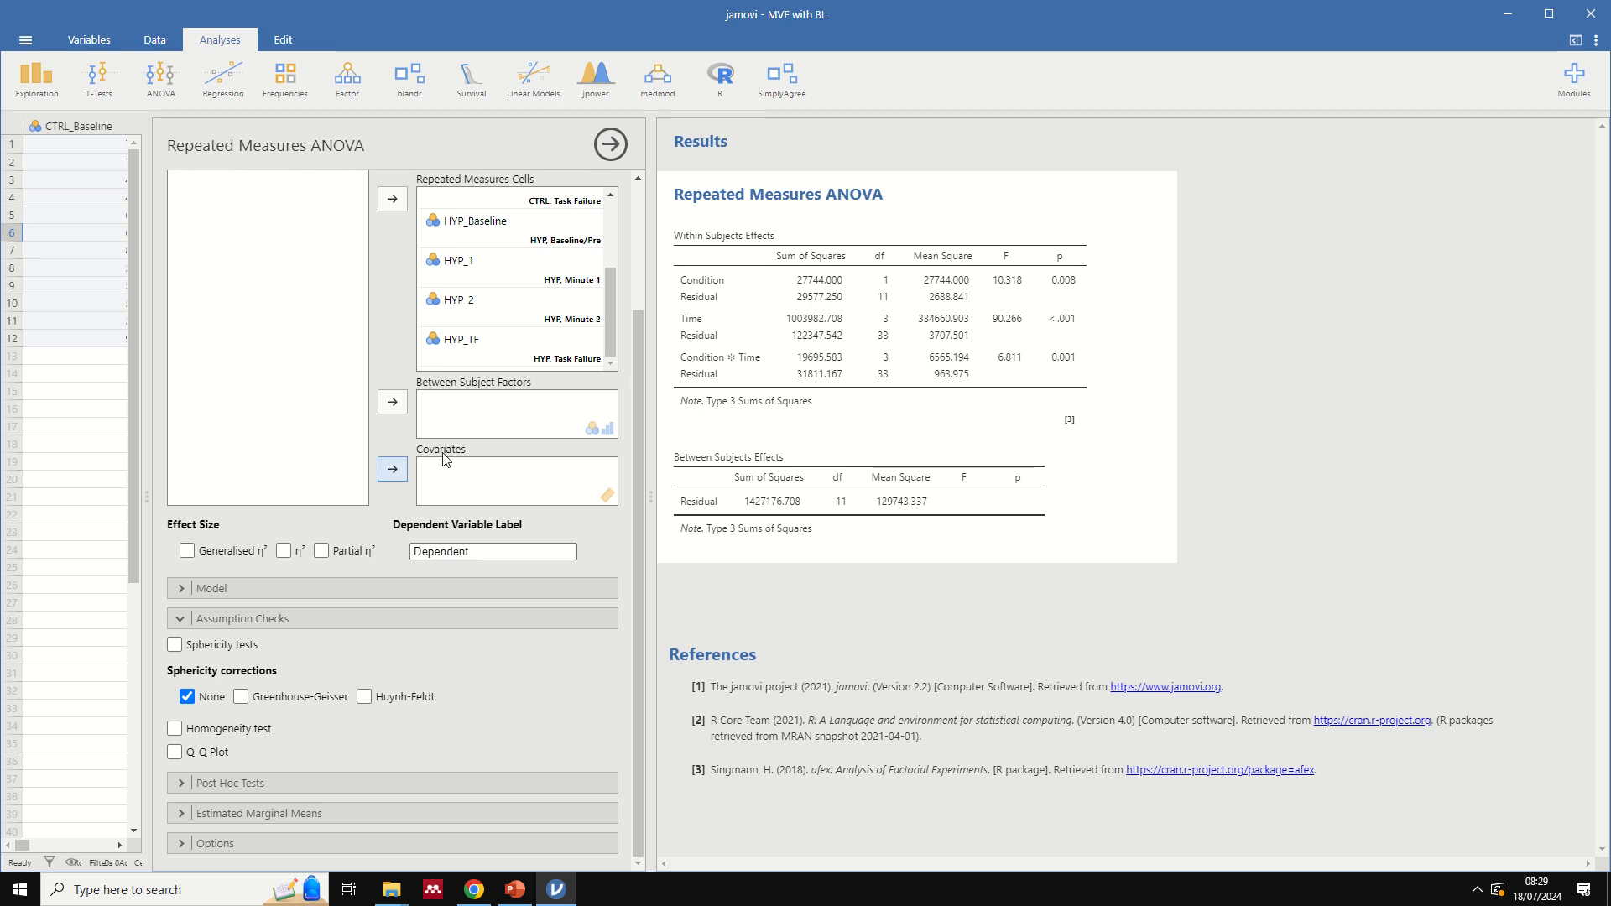
pyautogui.click(175, 644)
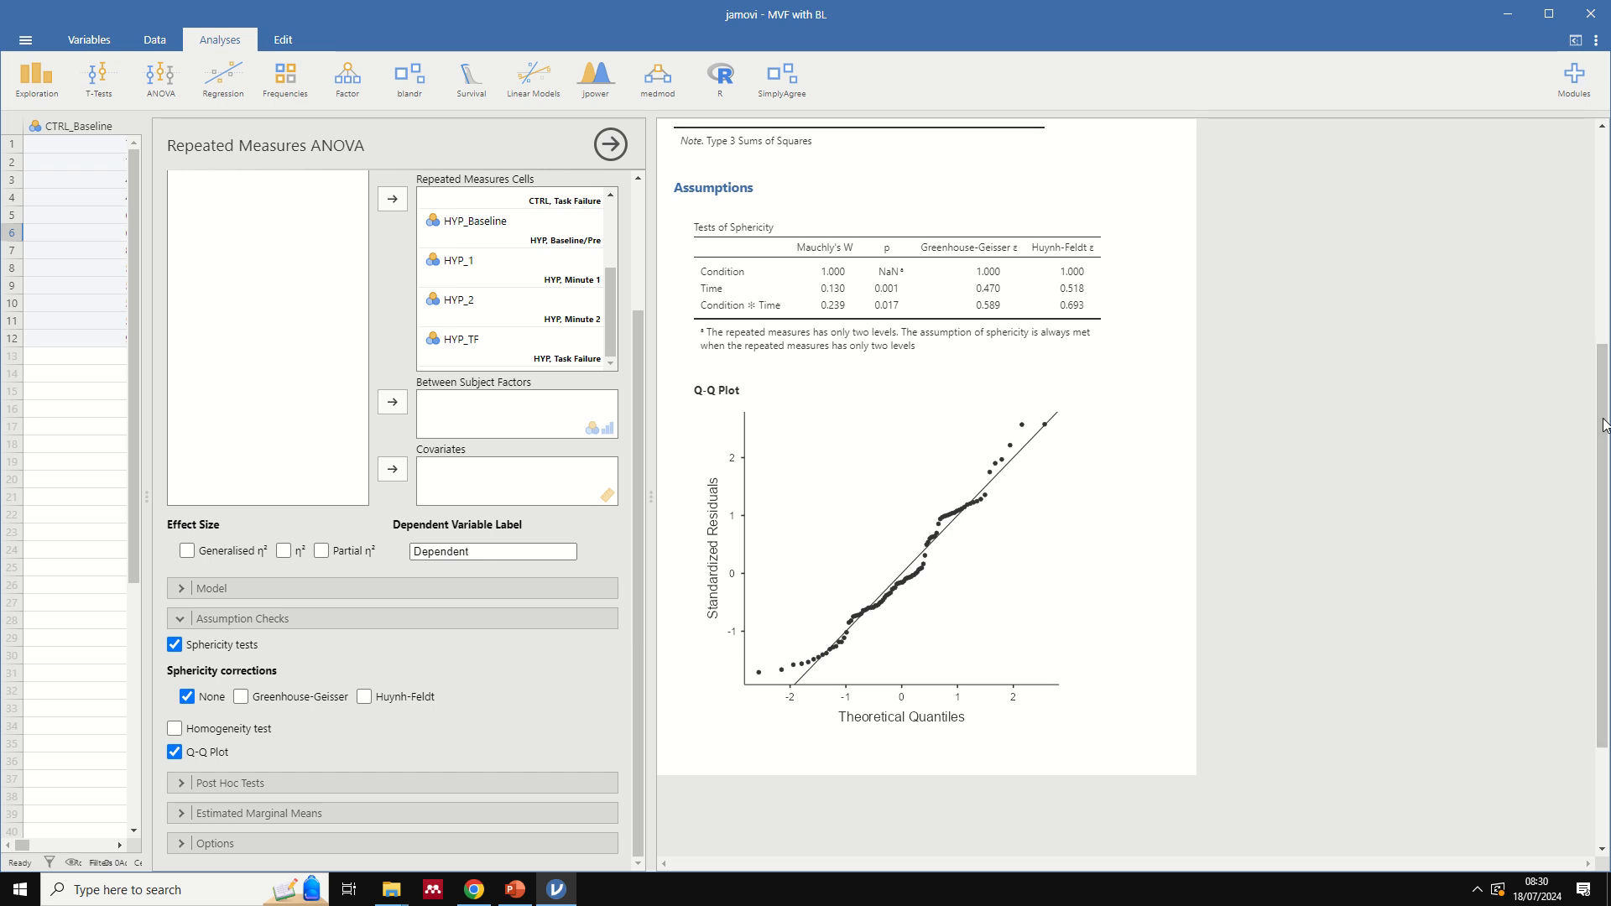
# - Review the sphericity tests and Q-Q plot, and add the Greenhouse-Geisser sphericity correction alongside None
pyautogui.moveTo(1604, 424)
pyautogui.mouseDown()
pyautogui.moveTo(1592, 250)
pyautogui.moveTo(1575, 420)
pyautogui.mouseUp()
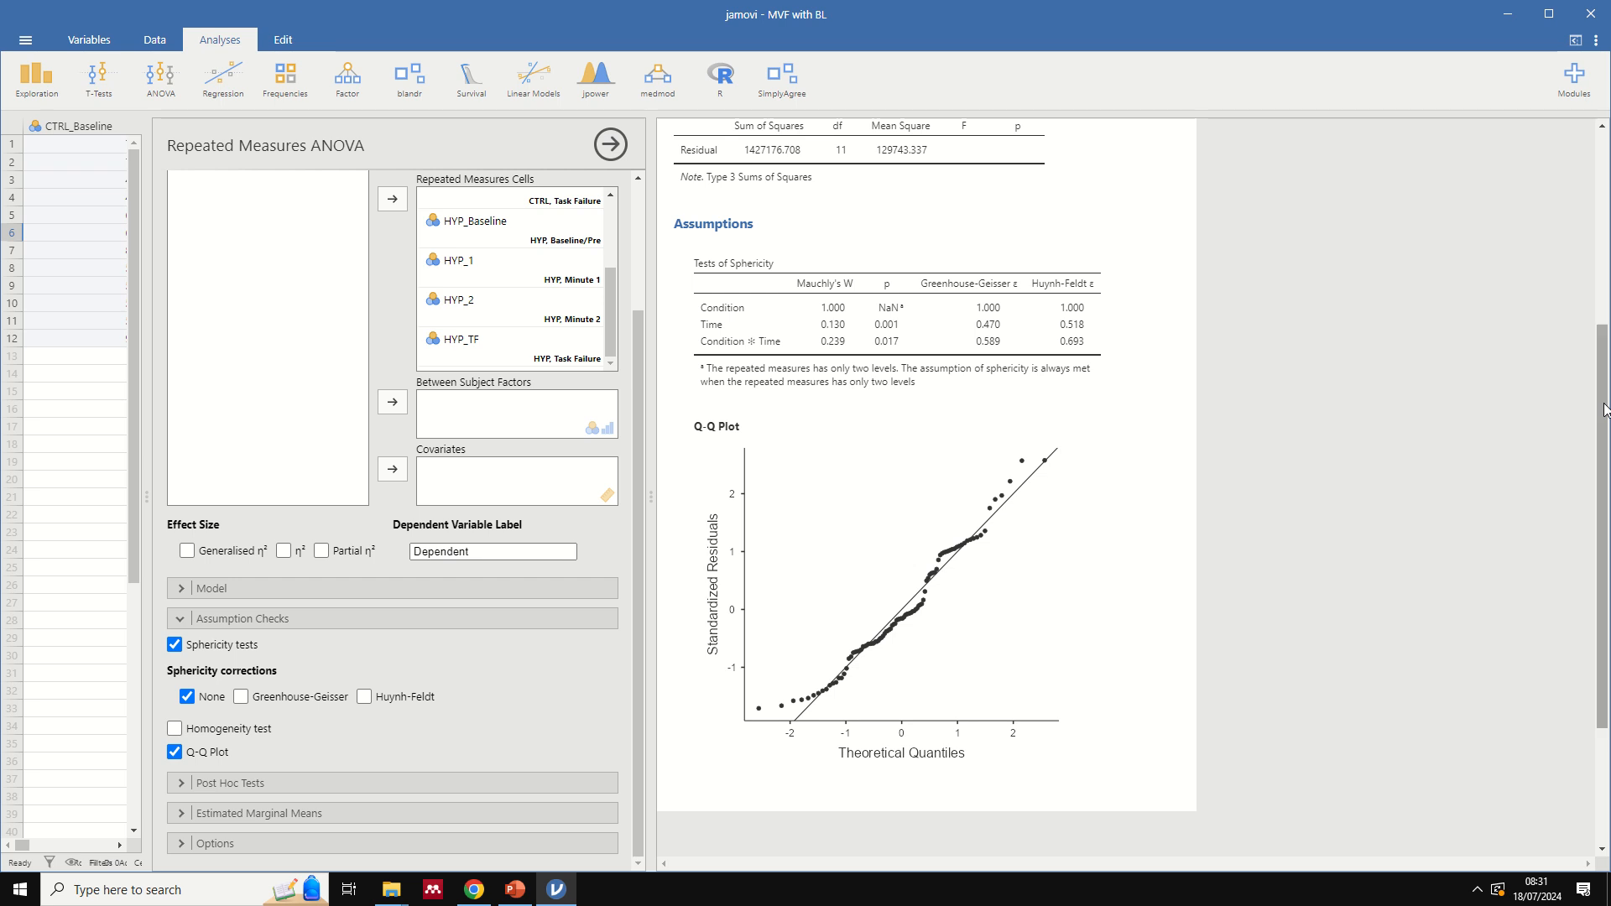
pyautogui.moveTo(1604, 410); pyautogui.dragTo(1604, 410)
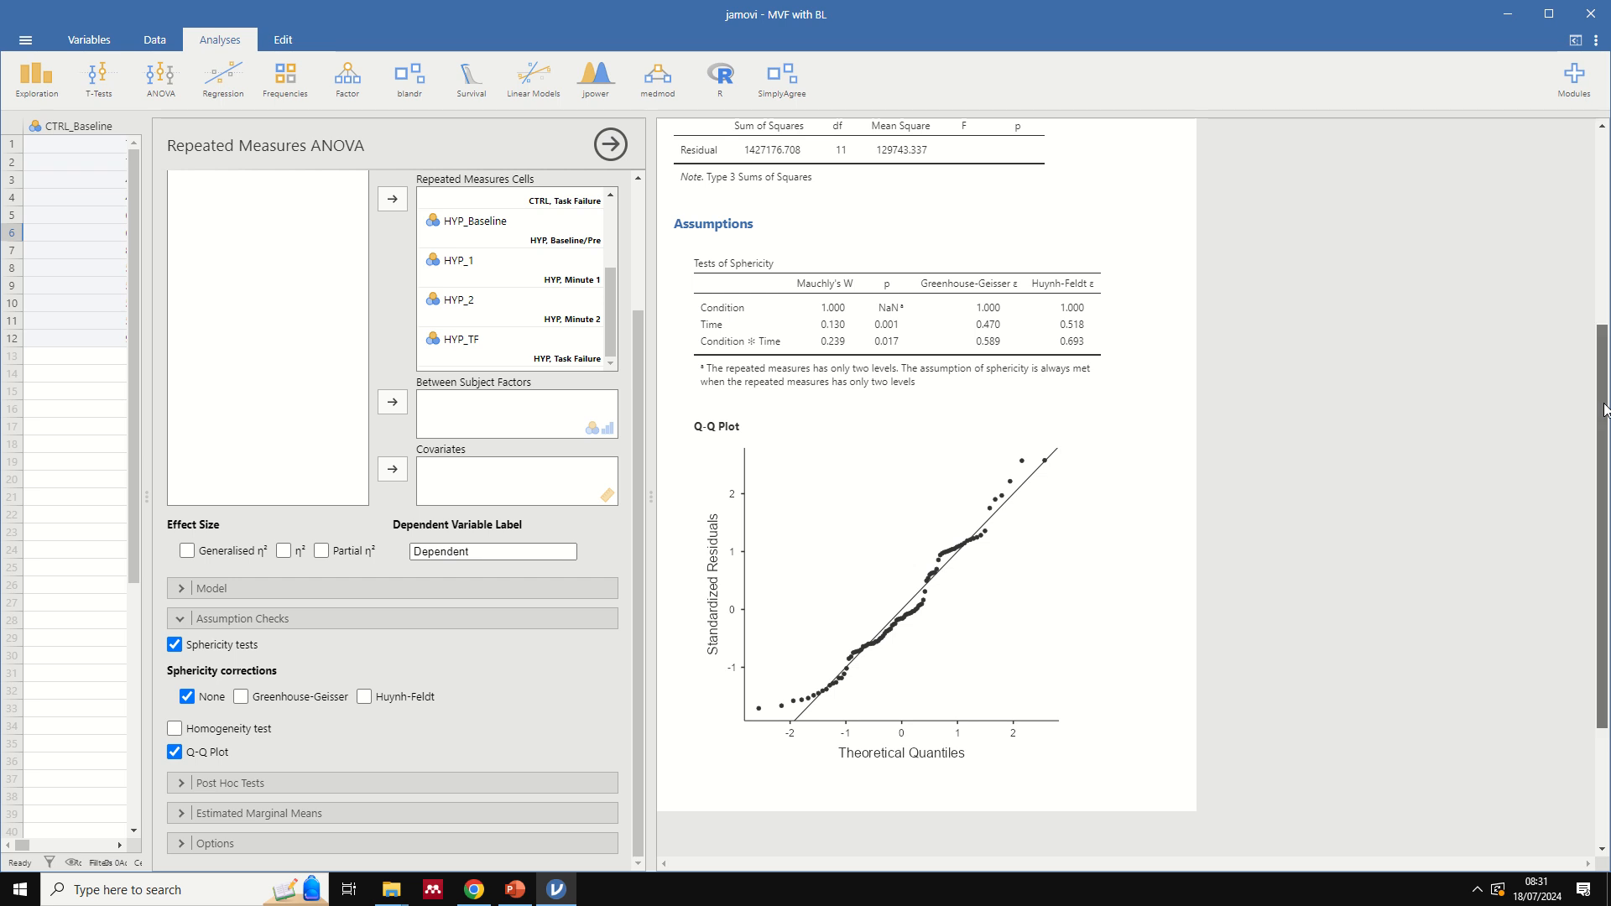
pyautogui.moveTo(1604, 410); pyautogui.dragTo(1575, 180)
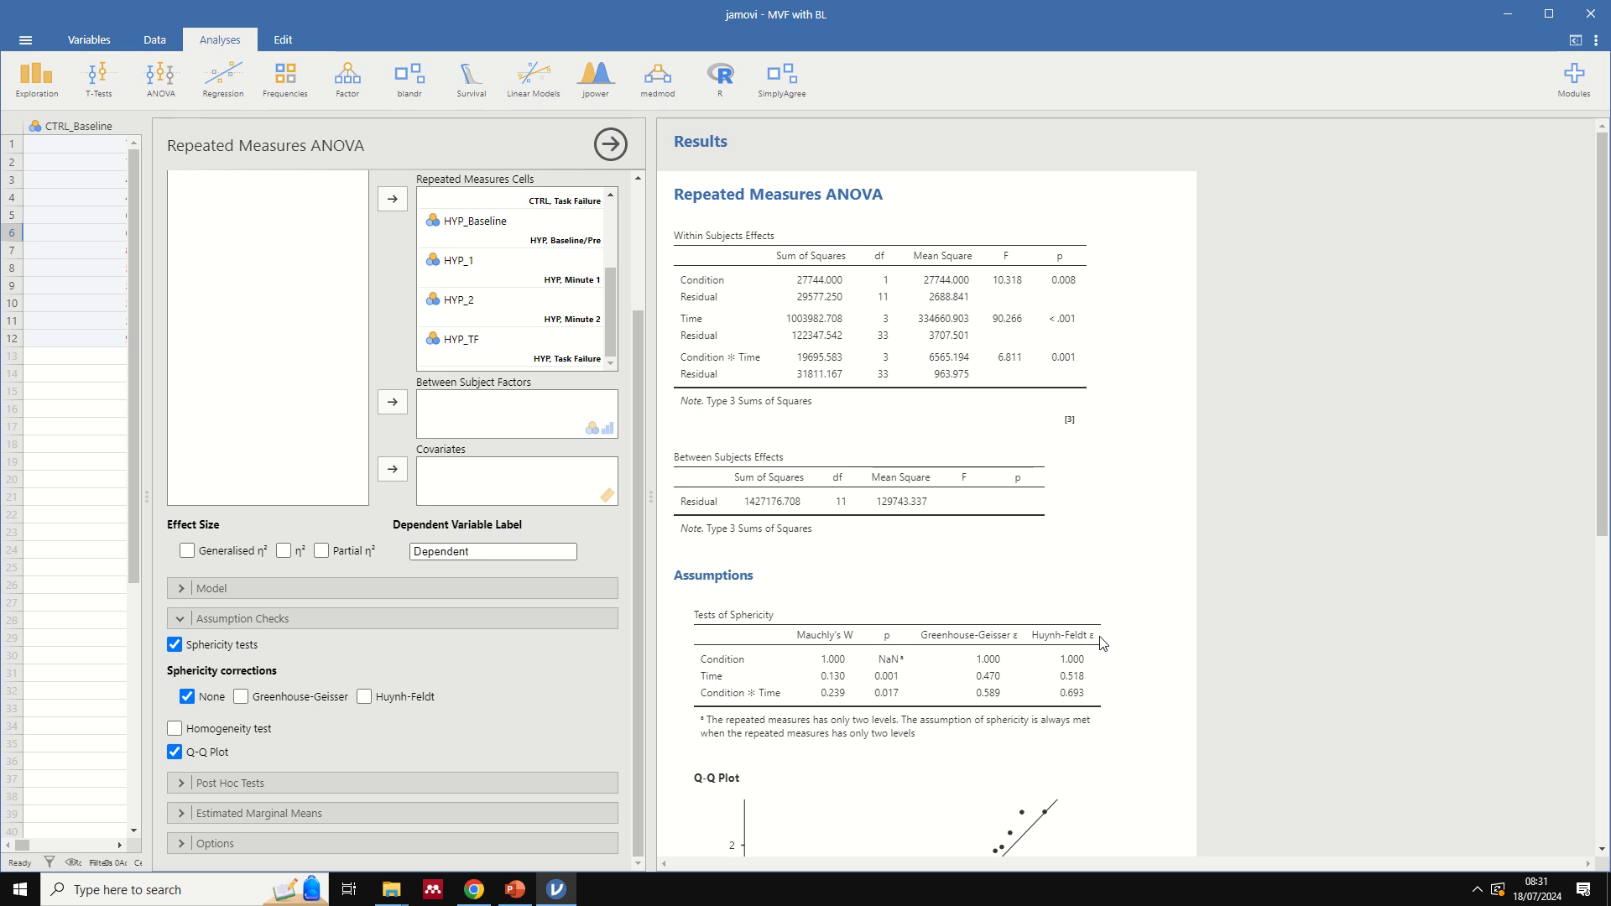
pyautogui.scroll(-1, 1114, 692)
pyautogui.scroll(-2, 1070, 638)
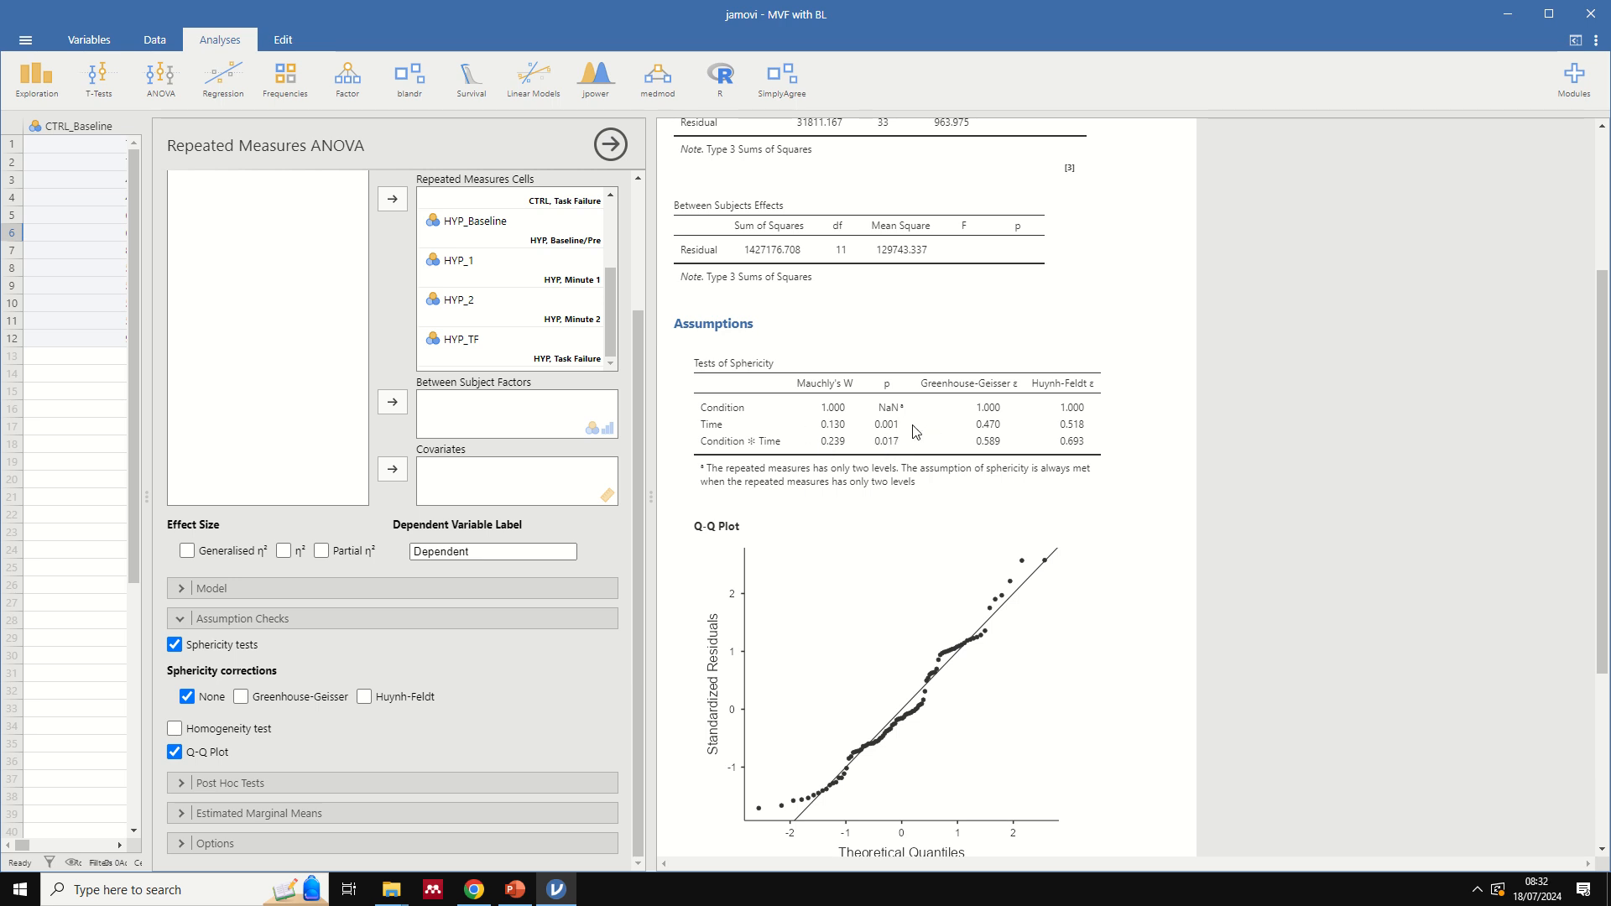
pyautogui.scroll(3, 889, 436)
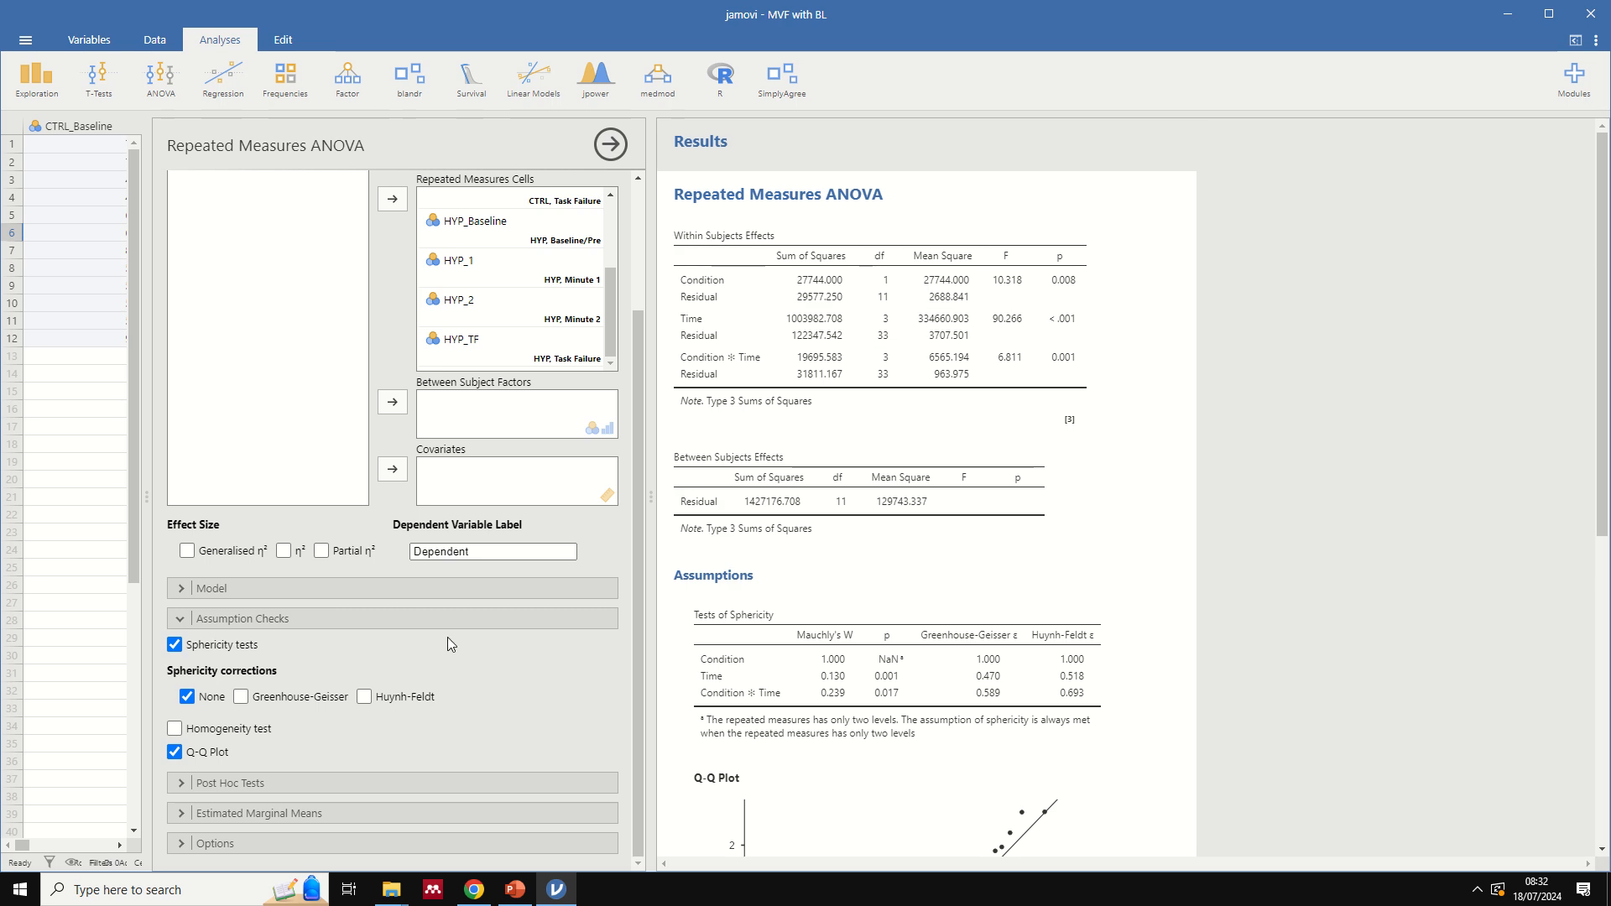
pyautogui.click(242, 698)
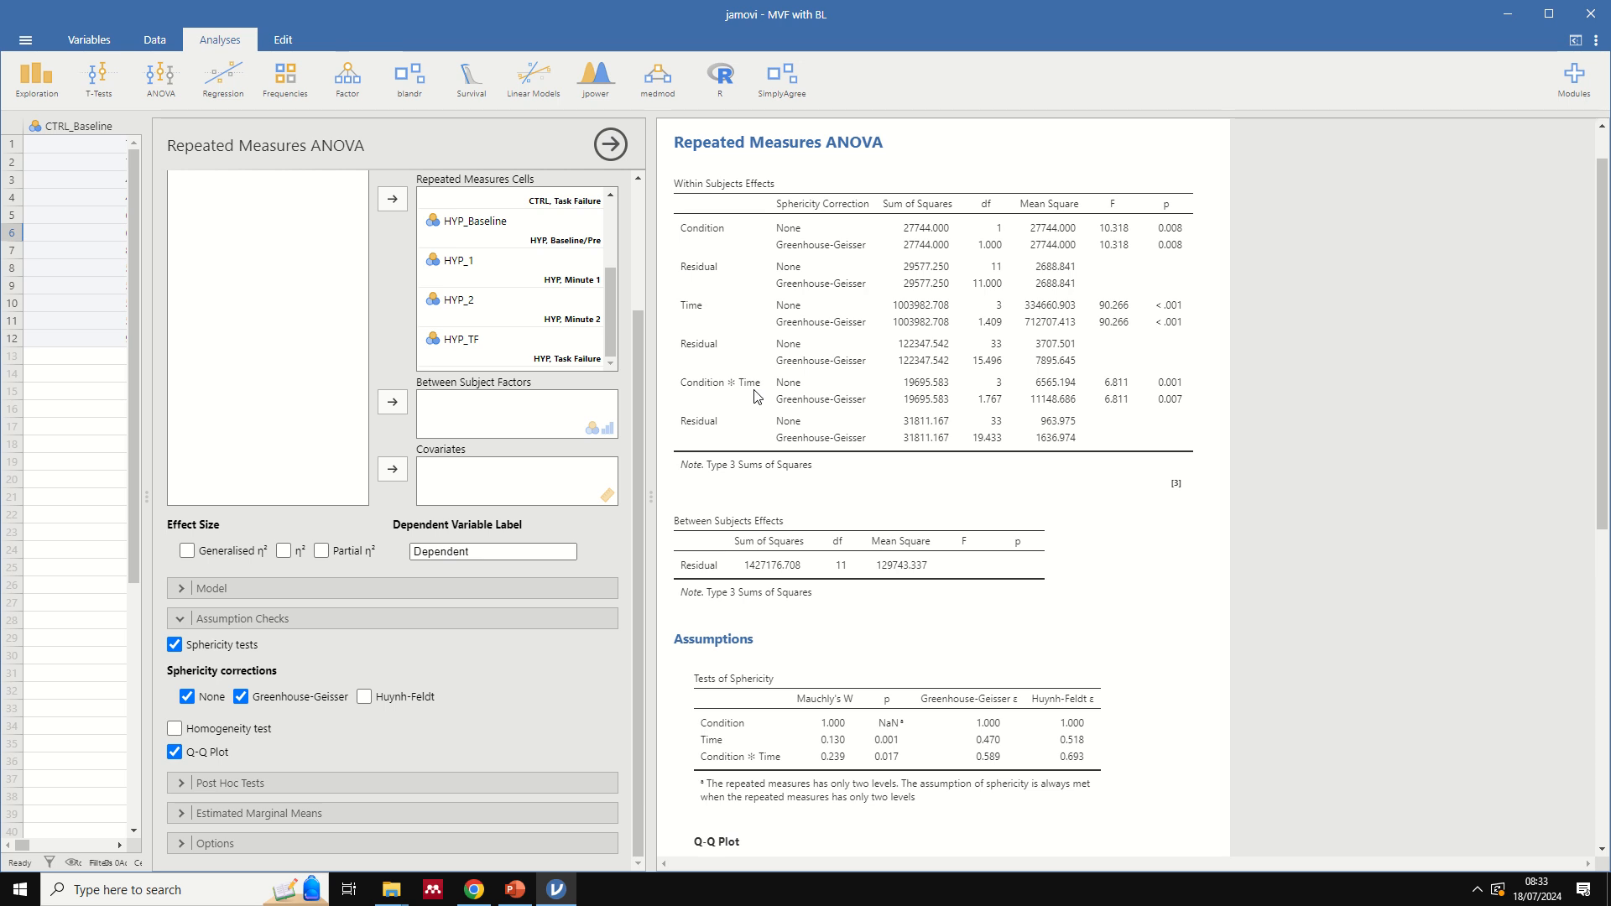
# - Compare the ANOVA's Condition, Time and interaction effects with the maximum voluntary force graph in PowerPoint
pyautogui.click(514, 889)
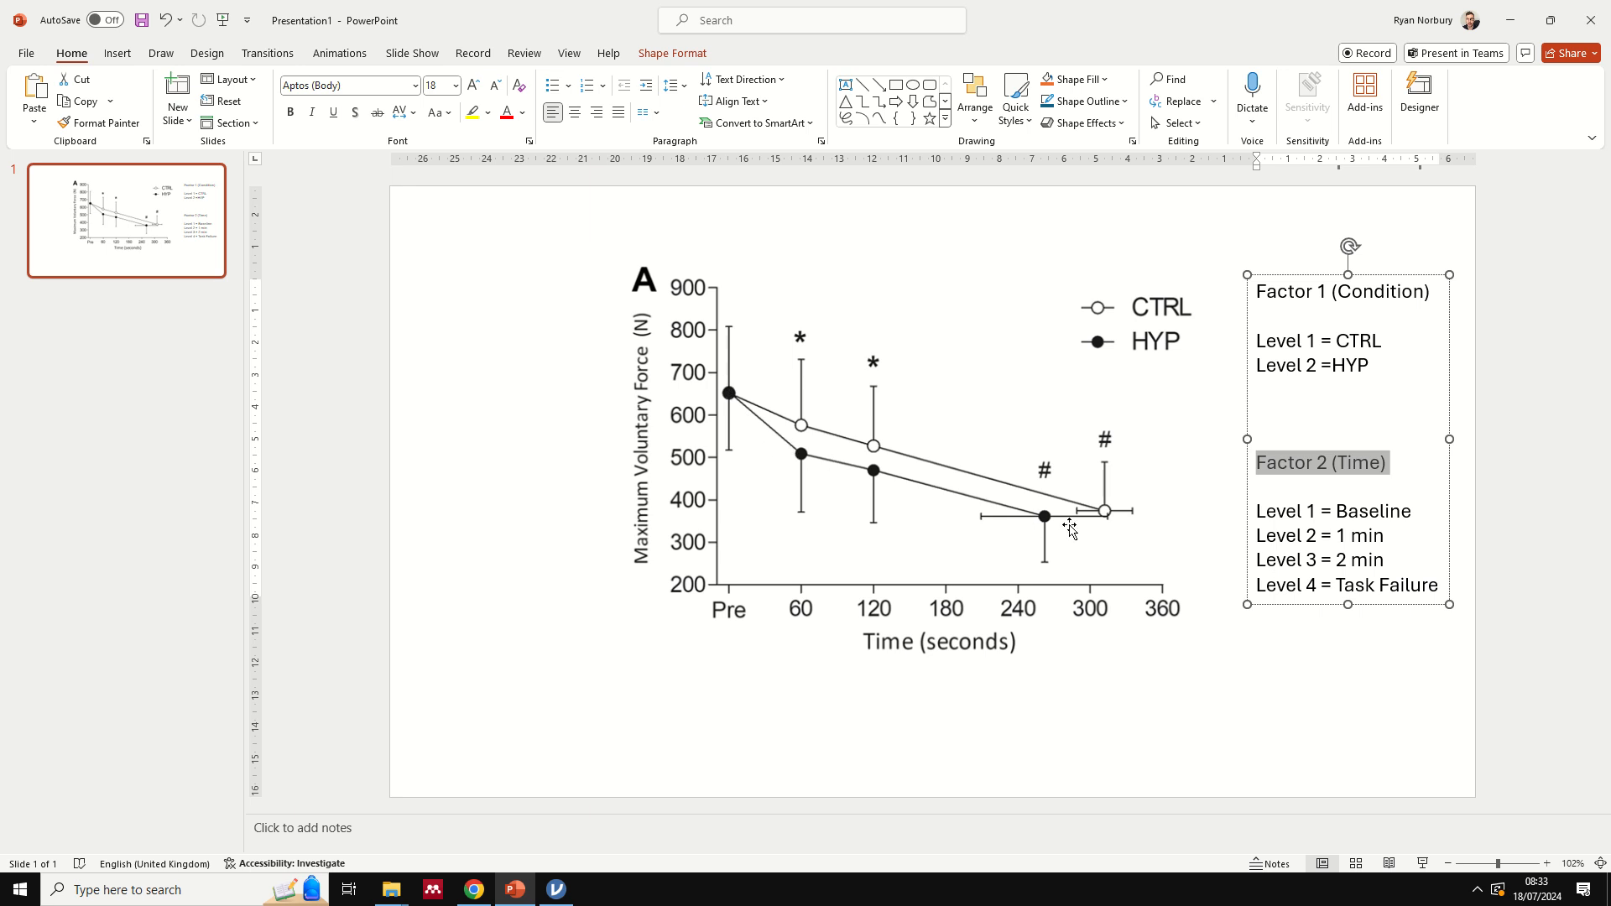
pyautogui.click(557, 891)
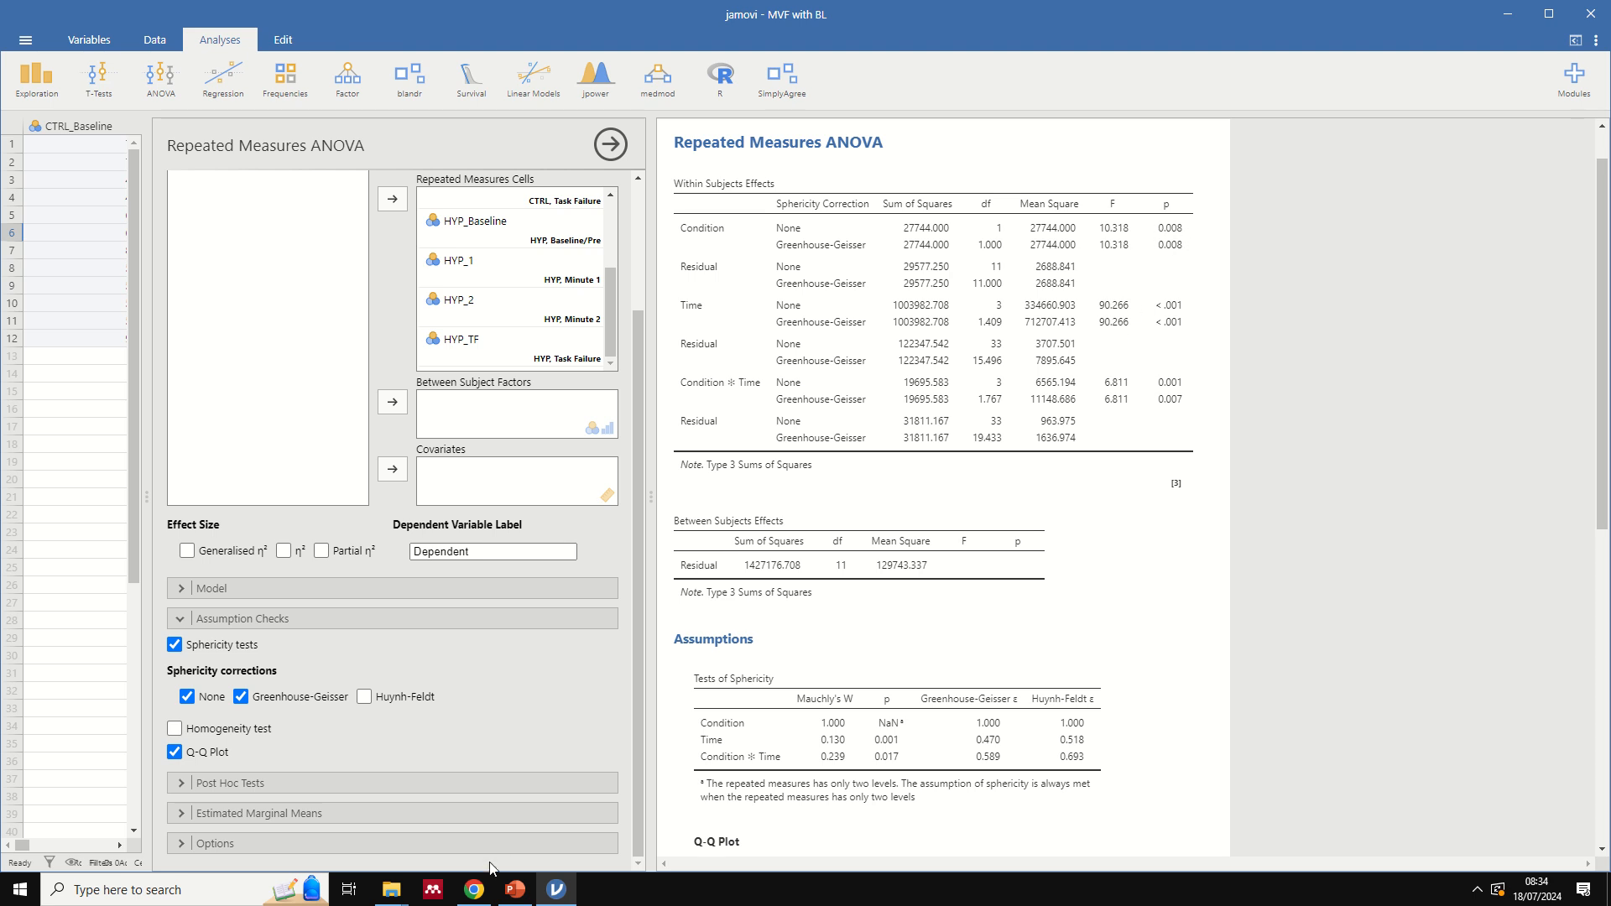
pyautogui.click(514, 888)
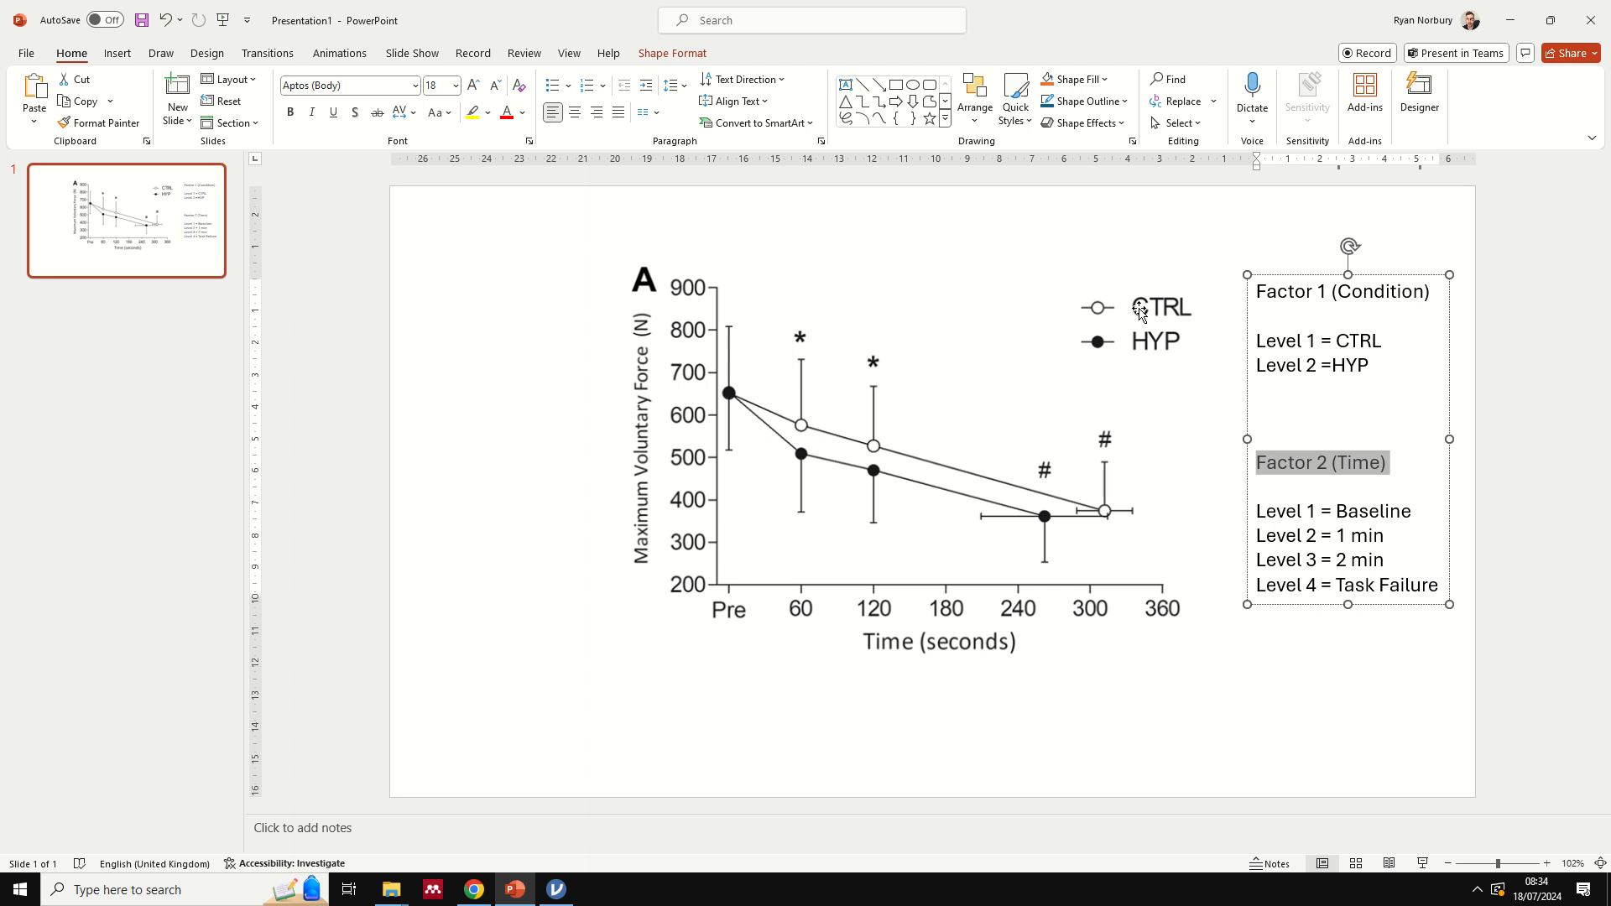
pyautogui.click(557, 888)
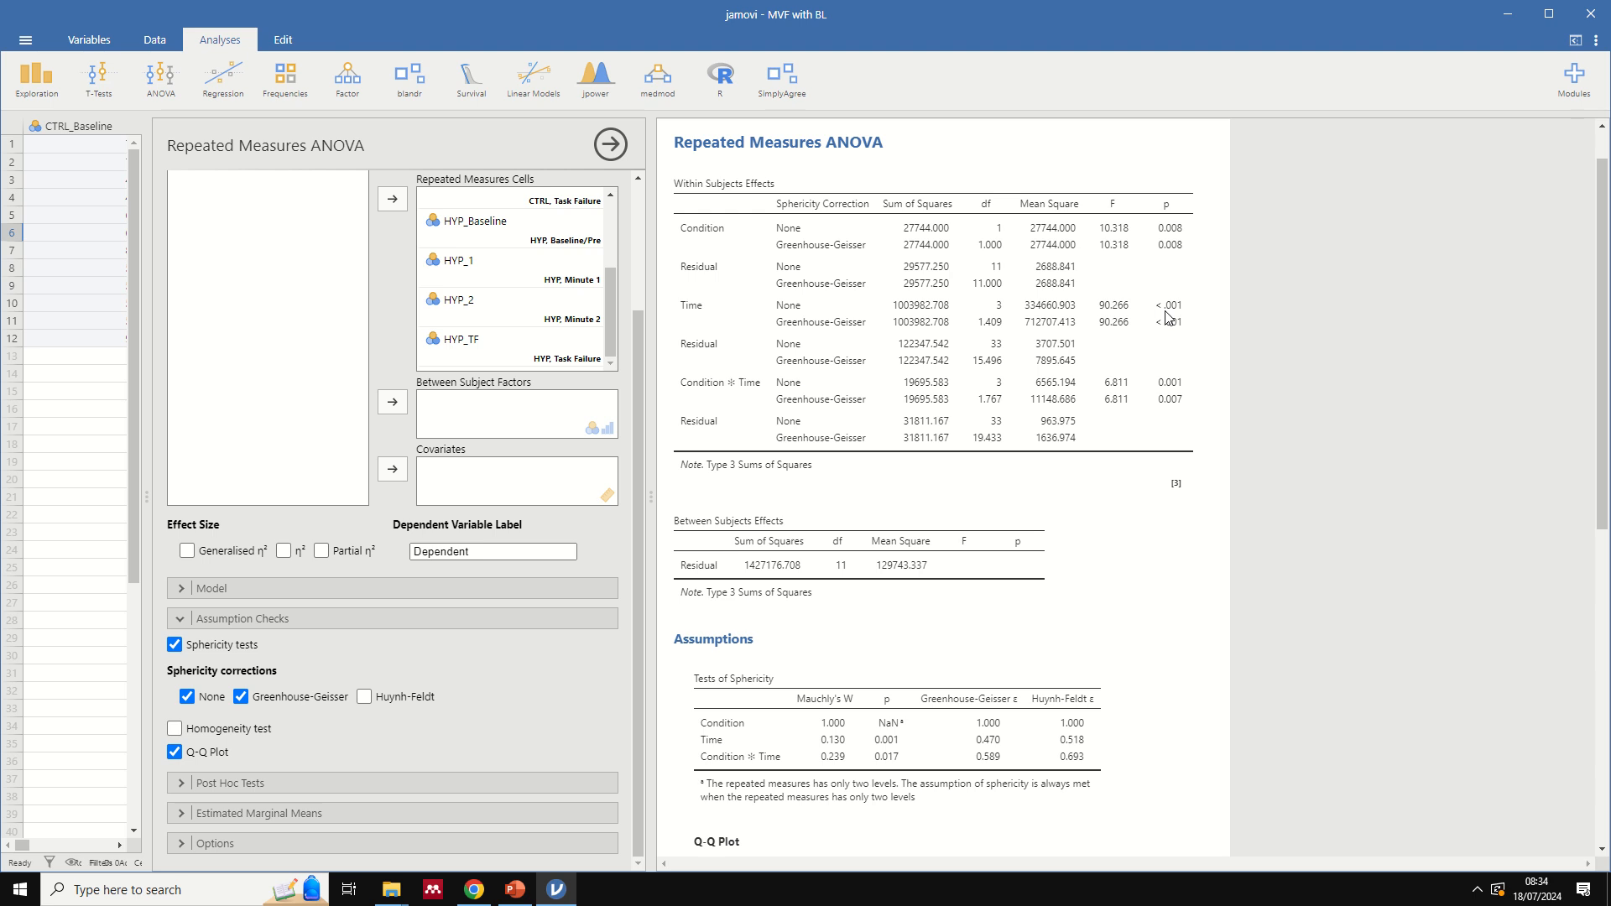
pyautogui.click(515, 889)
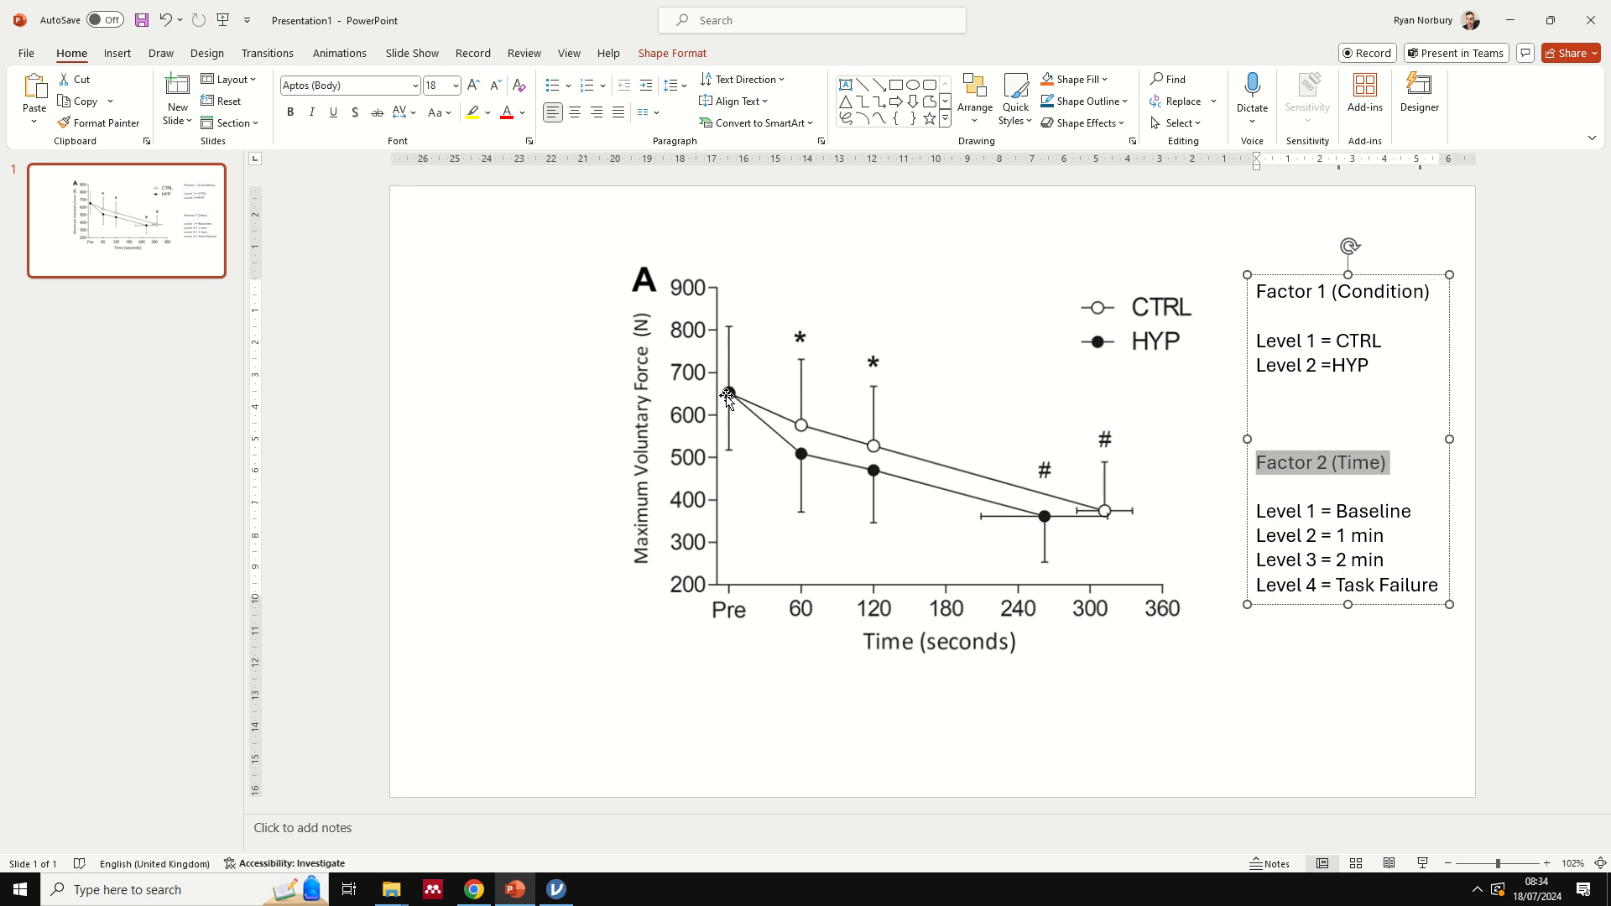
pyautogui.click(554, 879)
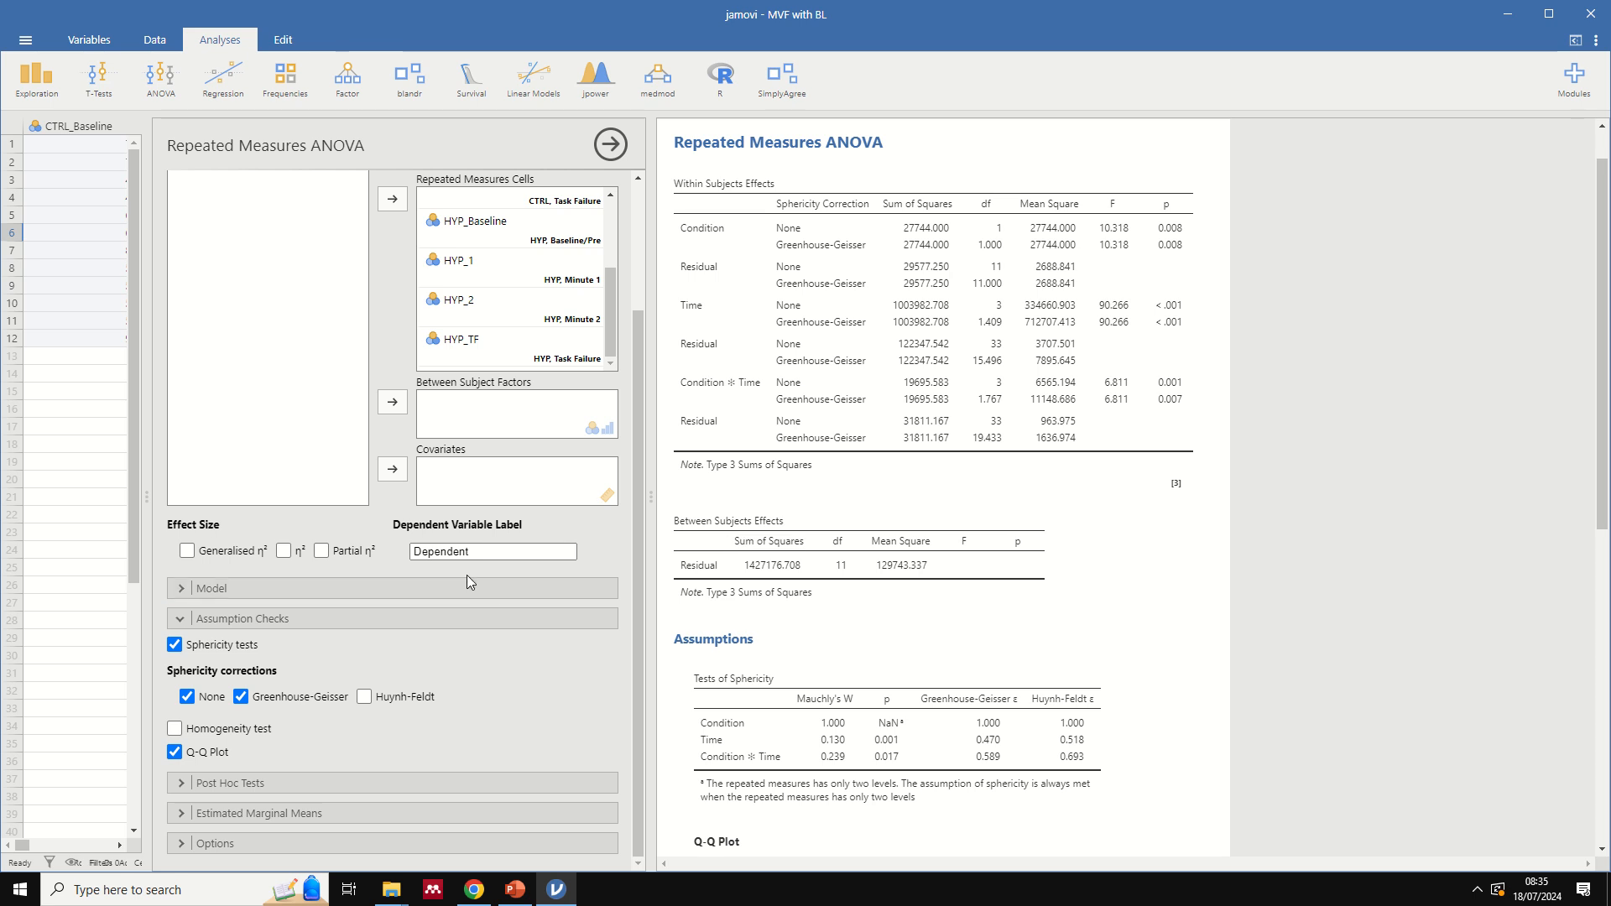
# - Run Tukey-corrected post hoc comparisons for the Condition ✻ Time interaction and examine the results
pyautogui.click(290, 776)
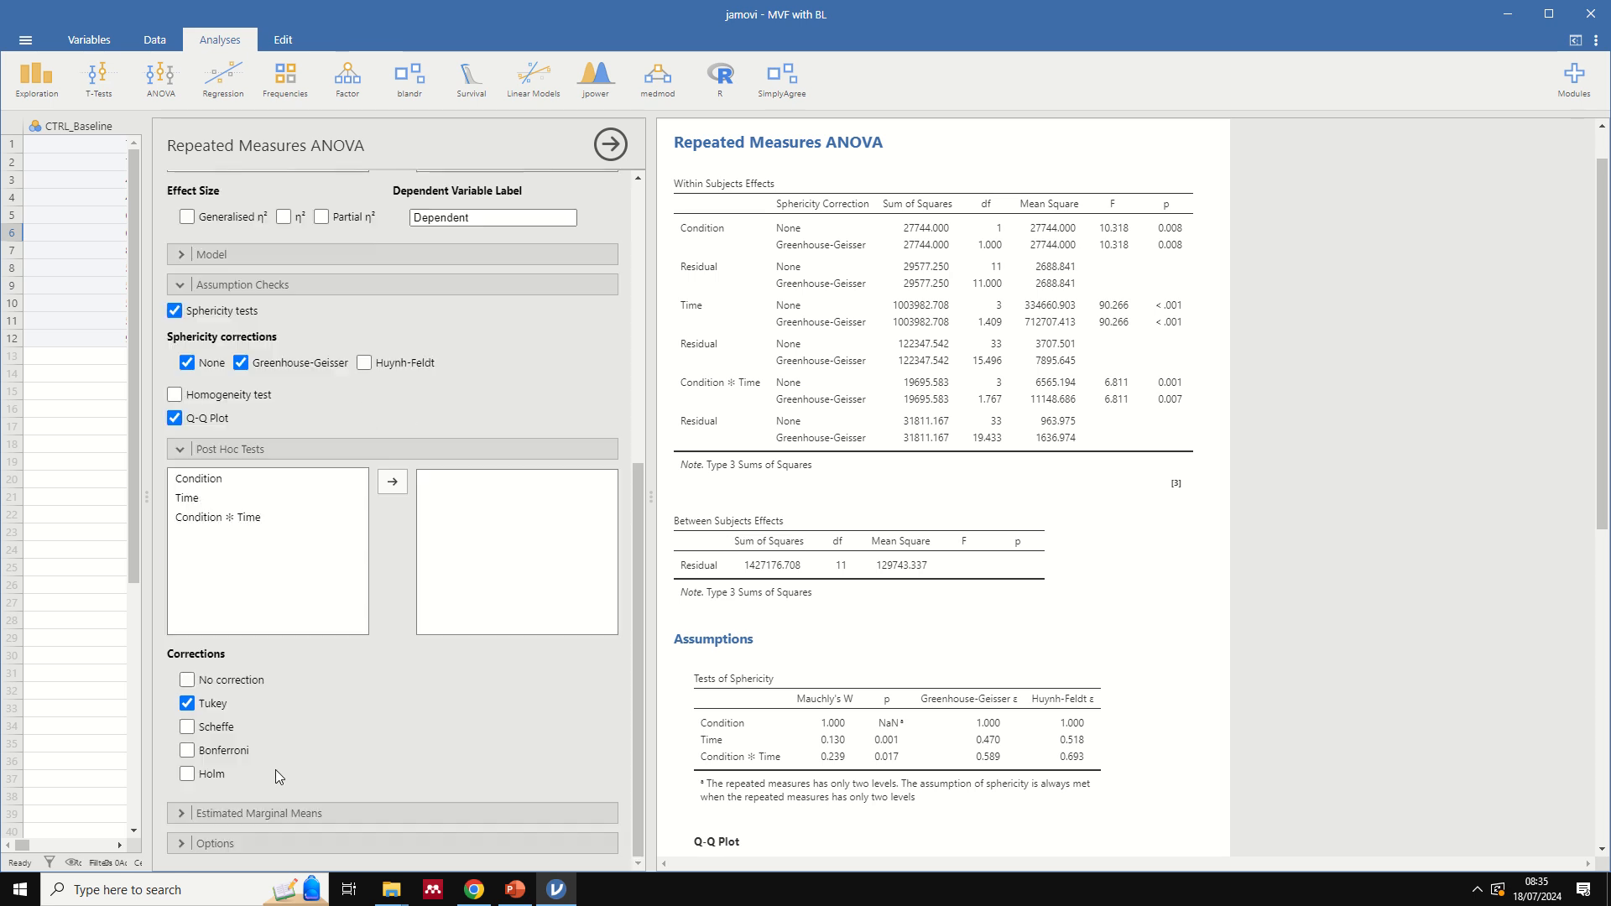
pyautogui.click(243, 518)
pyautogui.click(391, 484)
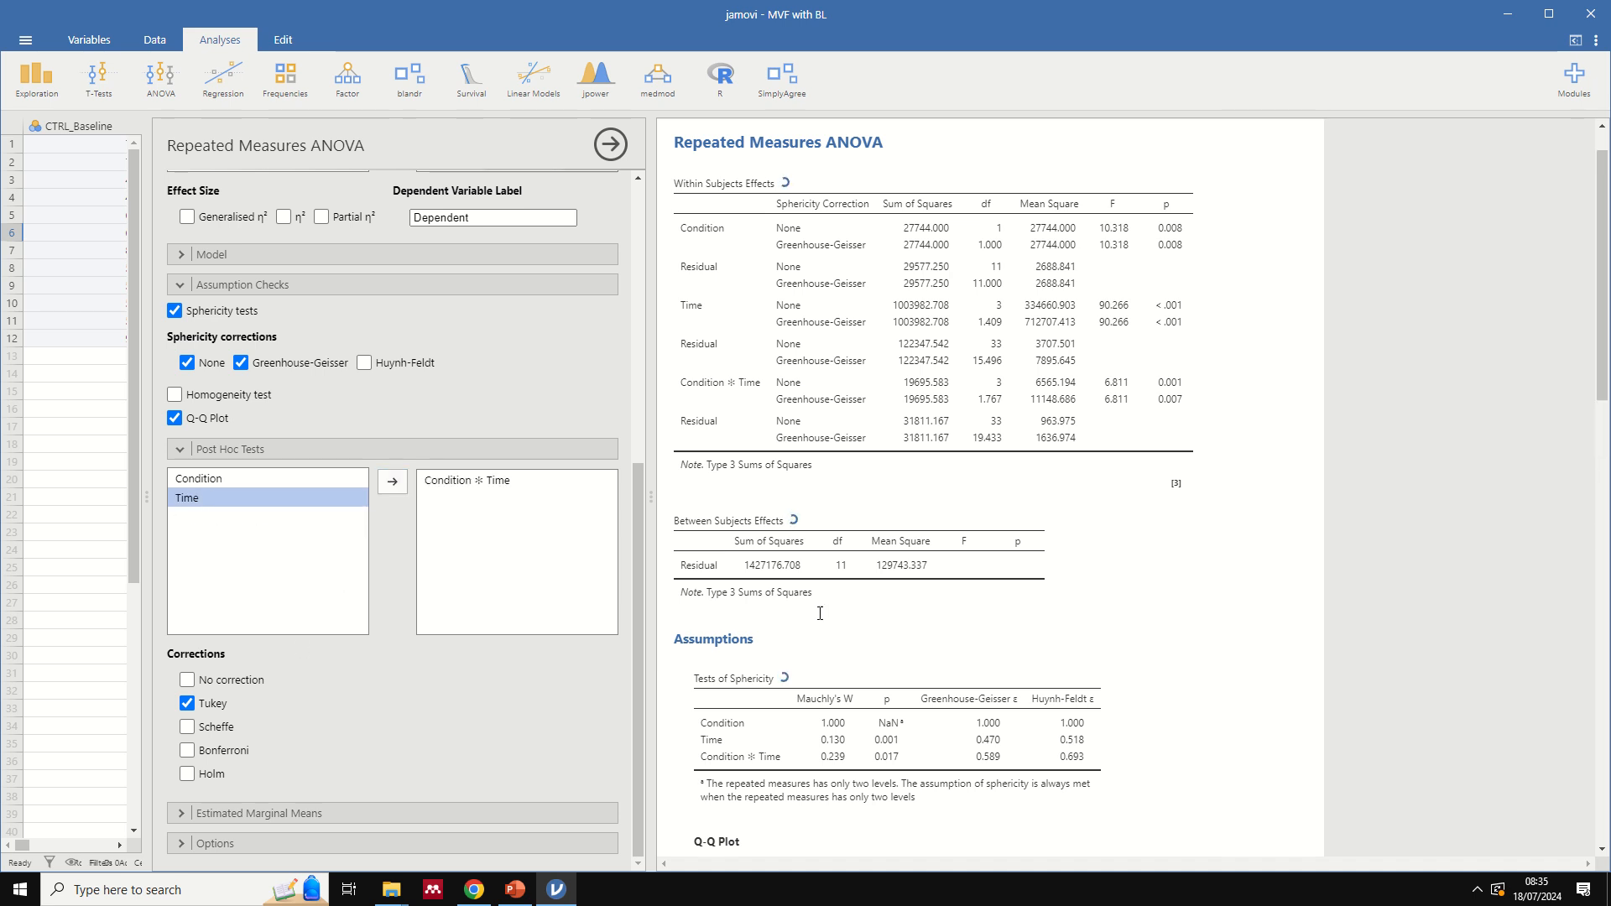
pyautogui.scroll(-3, 948, 605)
pyautogui.scroll(-10, 948, 606)
pyautogui.scroll(-8, 948, 608)
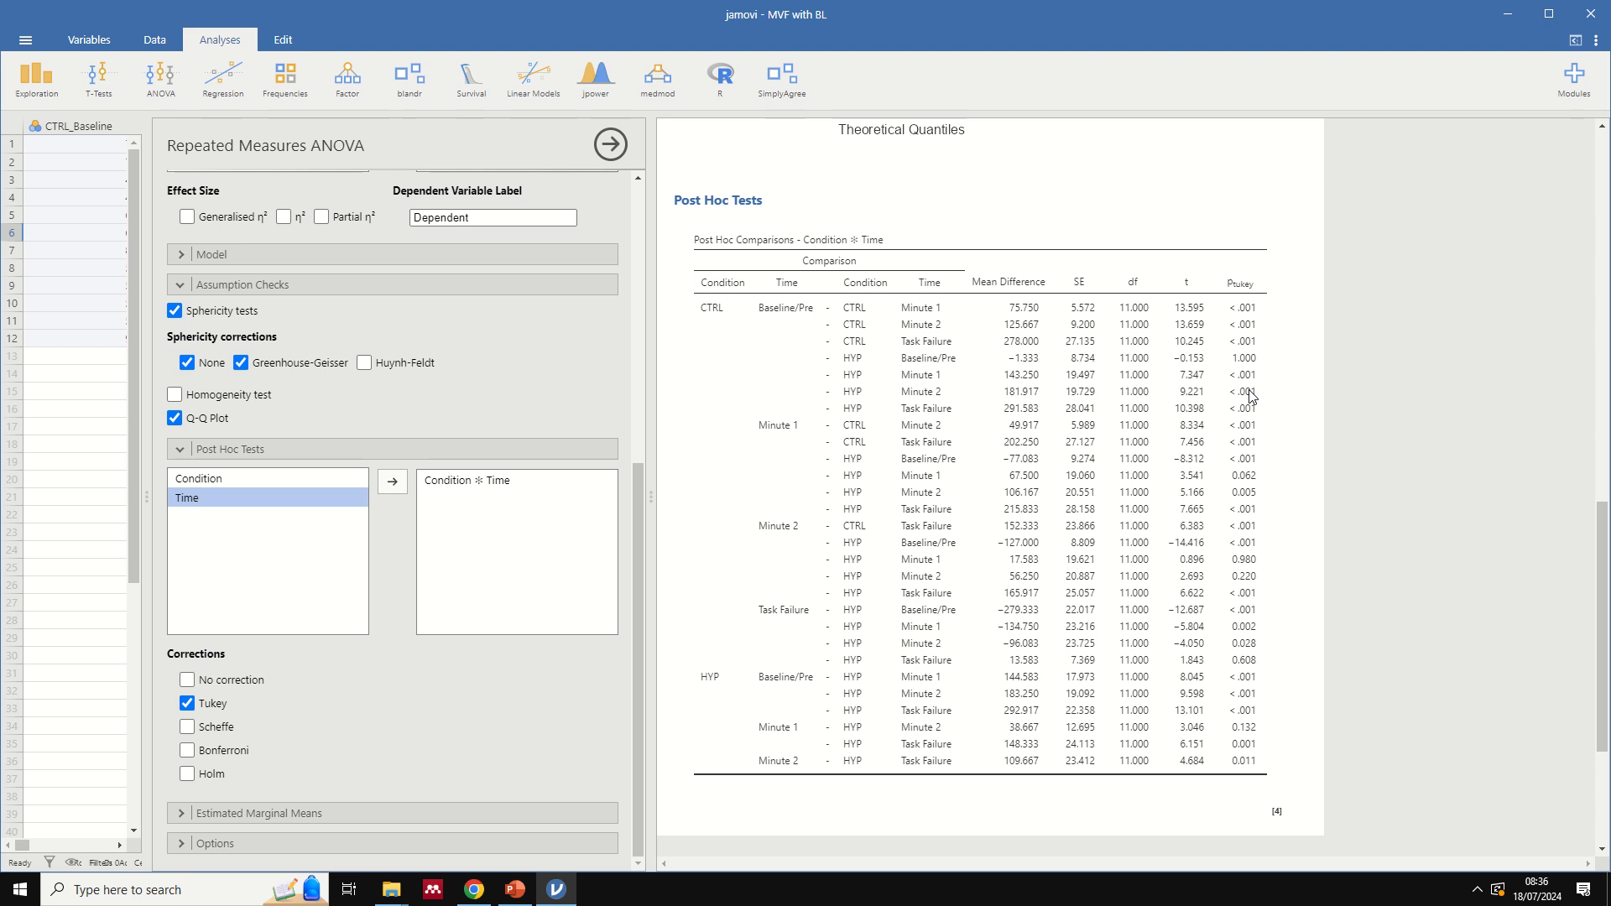
# - Check the force graph in PowerPoint for the comparisons of interest and return to jamovi
pyautogui.click(515, 889)
pyautogui.click(501, 433)
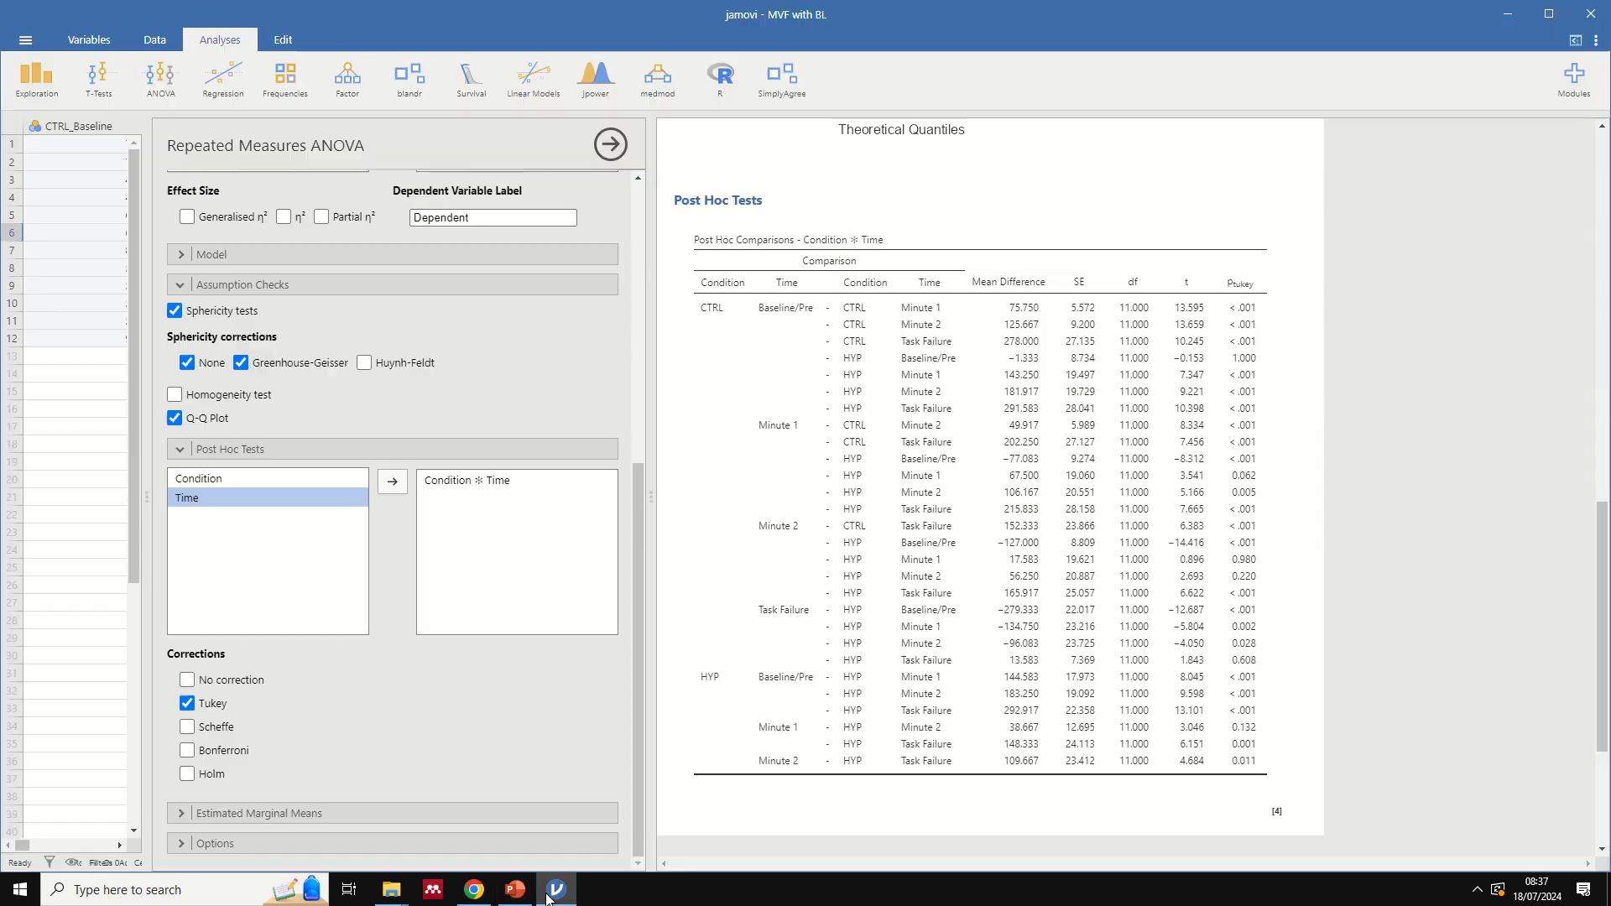
pyautogui.click(548, 895)
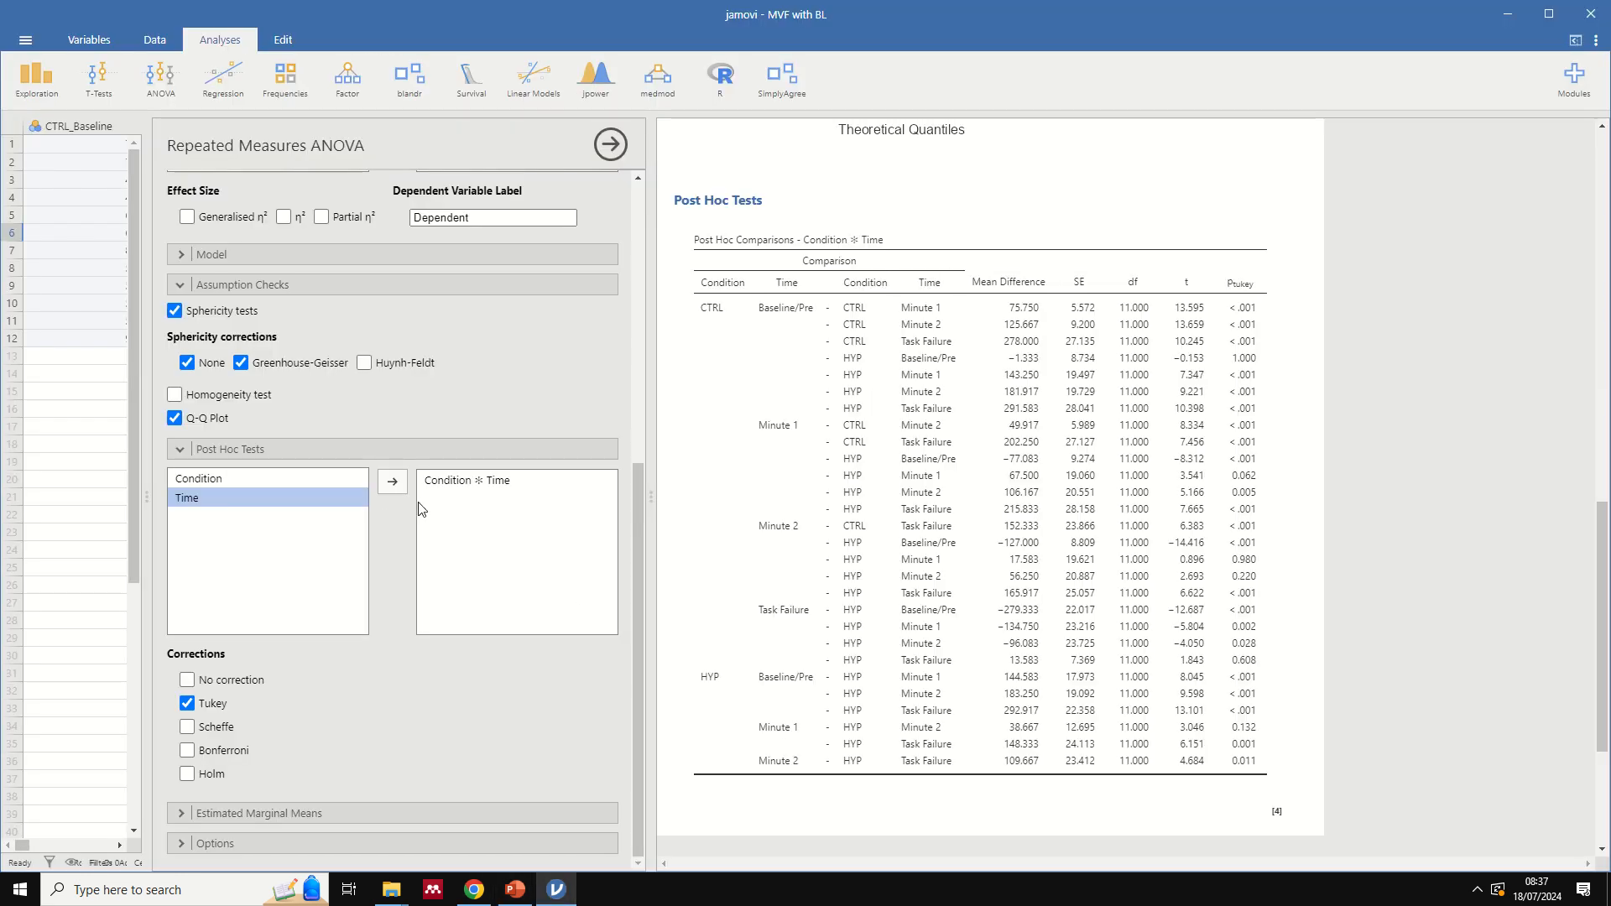
# - Remove the Condition ✻ Time interaction from the ANOVA's post hoc tests and collapse that section
pyautogui.moveTo(455, 484); pyautogui.dragTo(286, 529)
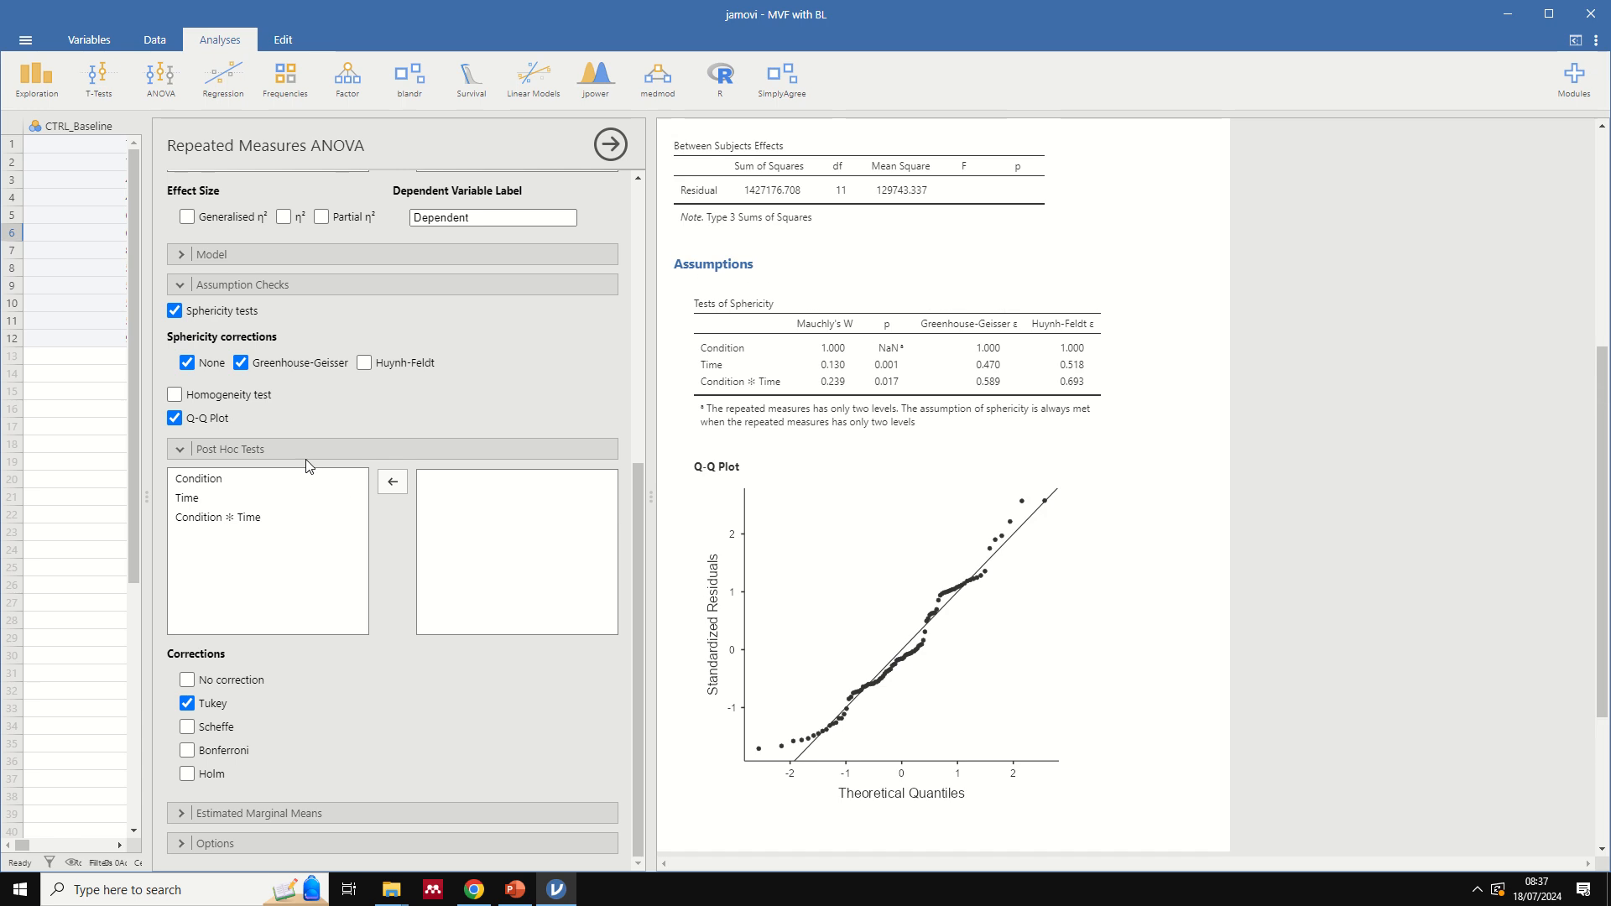
pyautogui.click(312, 451)
pyautogui.scroll(4, 721, 528)
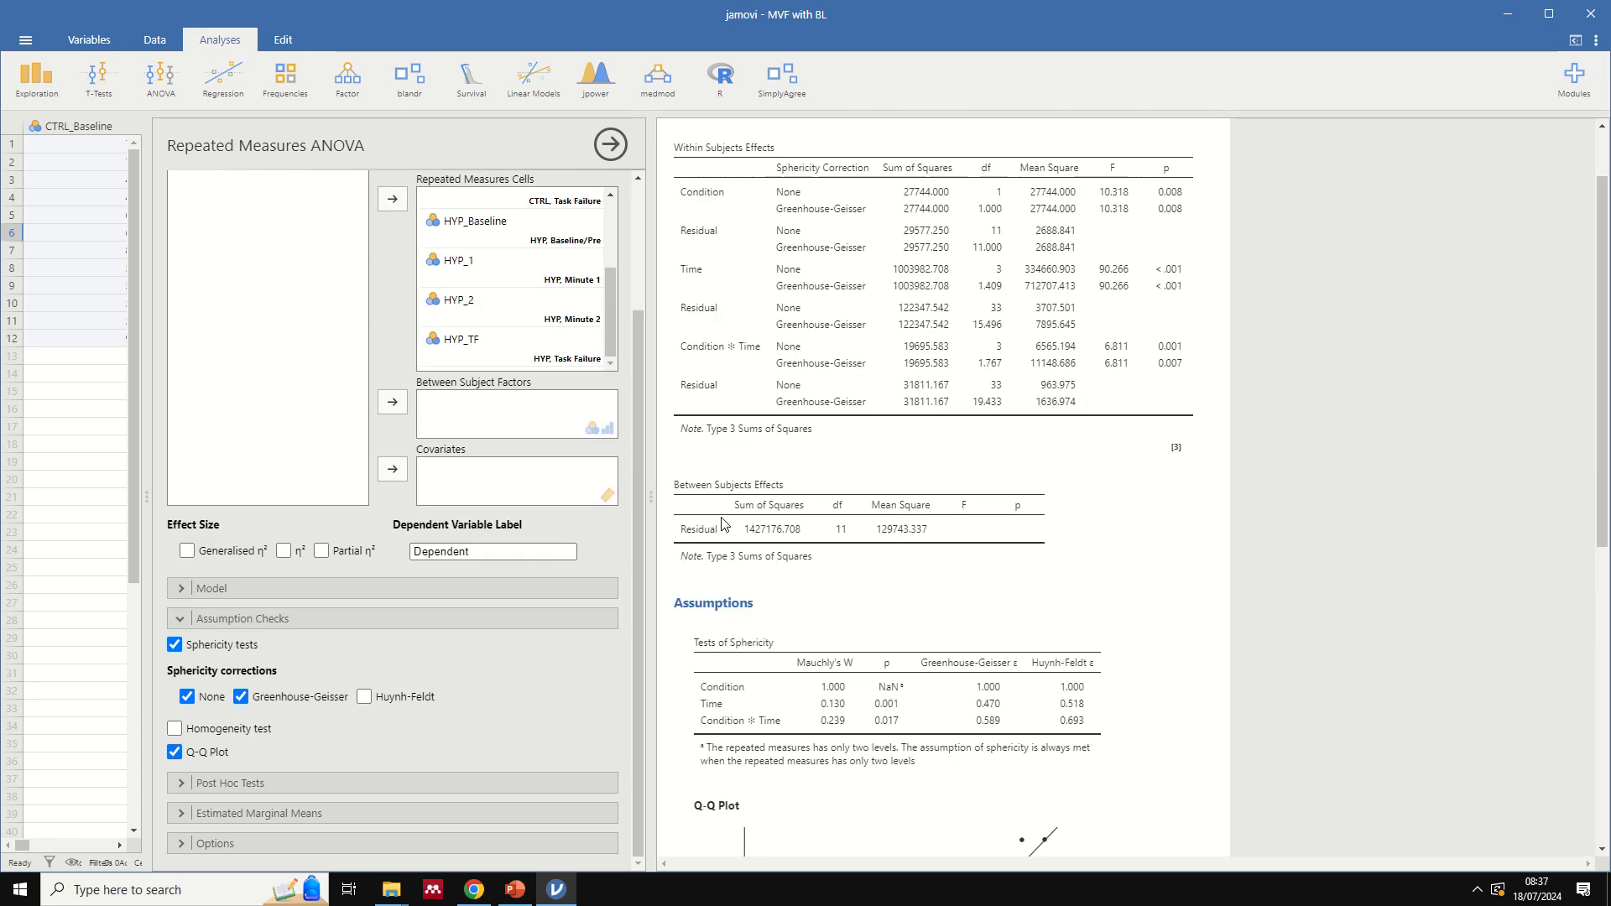
pyautogui.scroll(1, 723, 523)
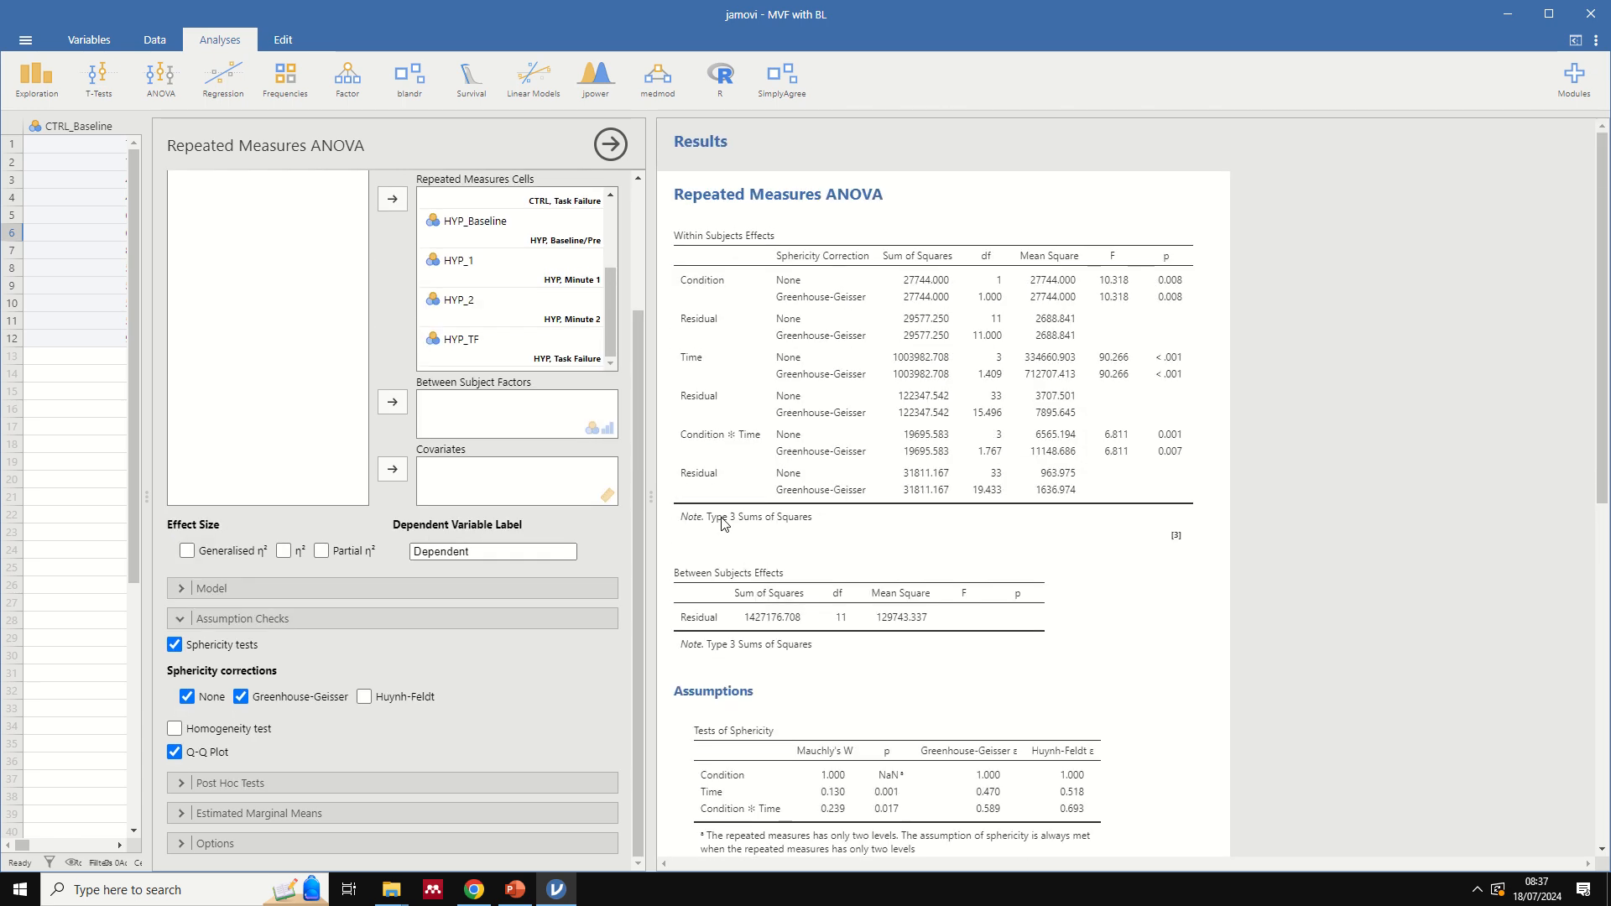
# - Start a paired samples t-test and add CTRL_1 with HYP_1 as its first pair
pyautogui.click(86, 83)
pyautogui.click(129, 147)
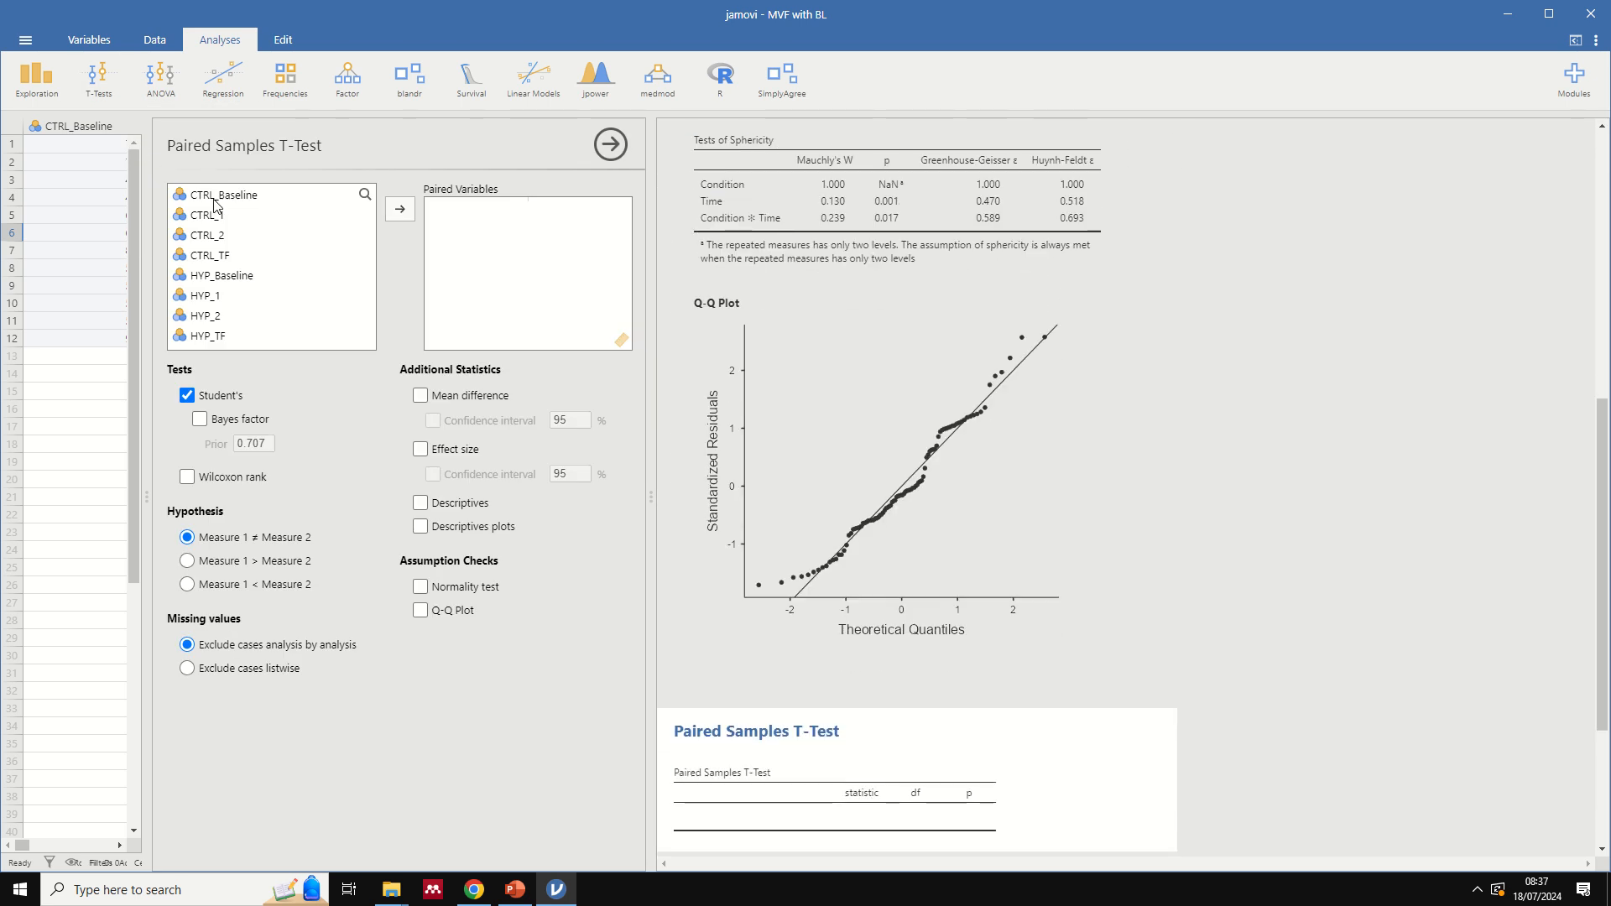
pyautogui.click(248, 218)
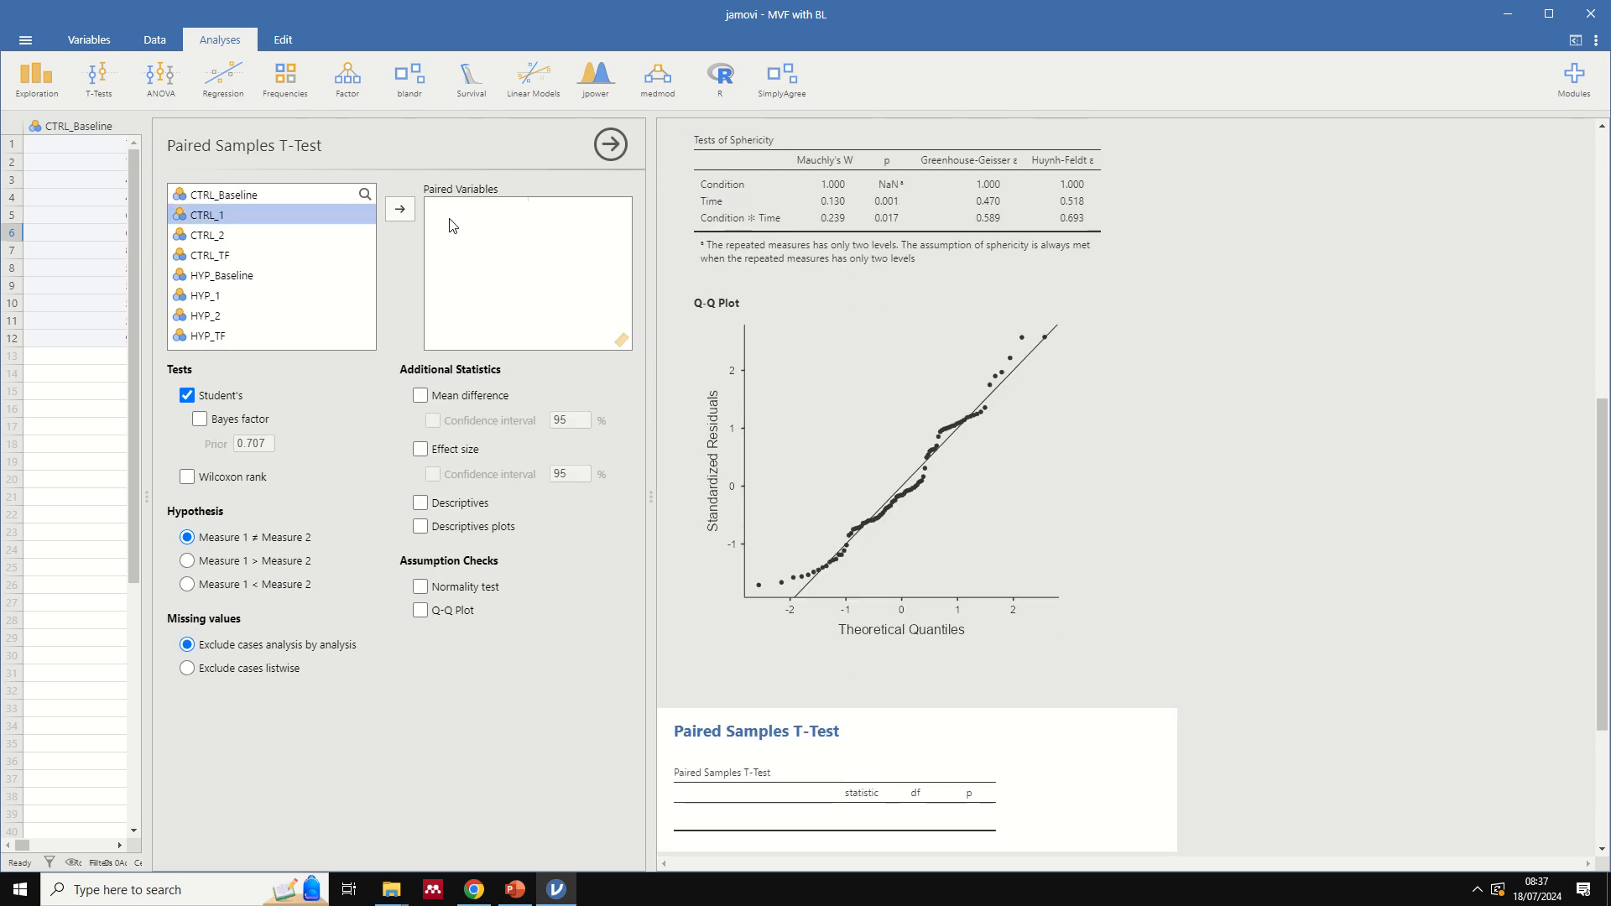
pyautogui.scroll(-1, 726, 521)
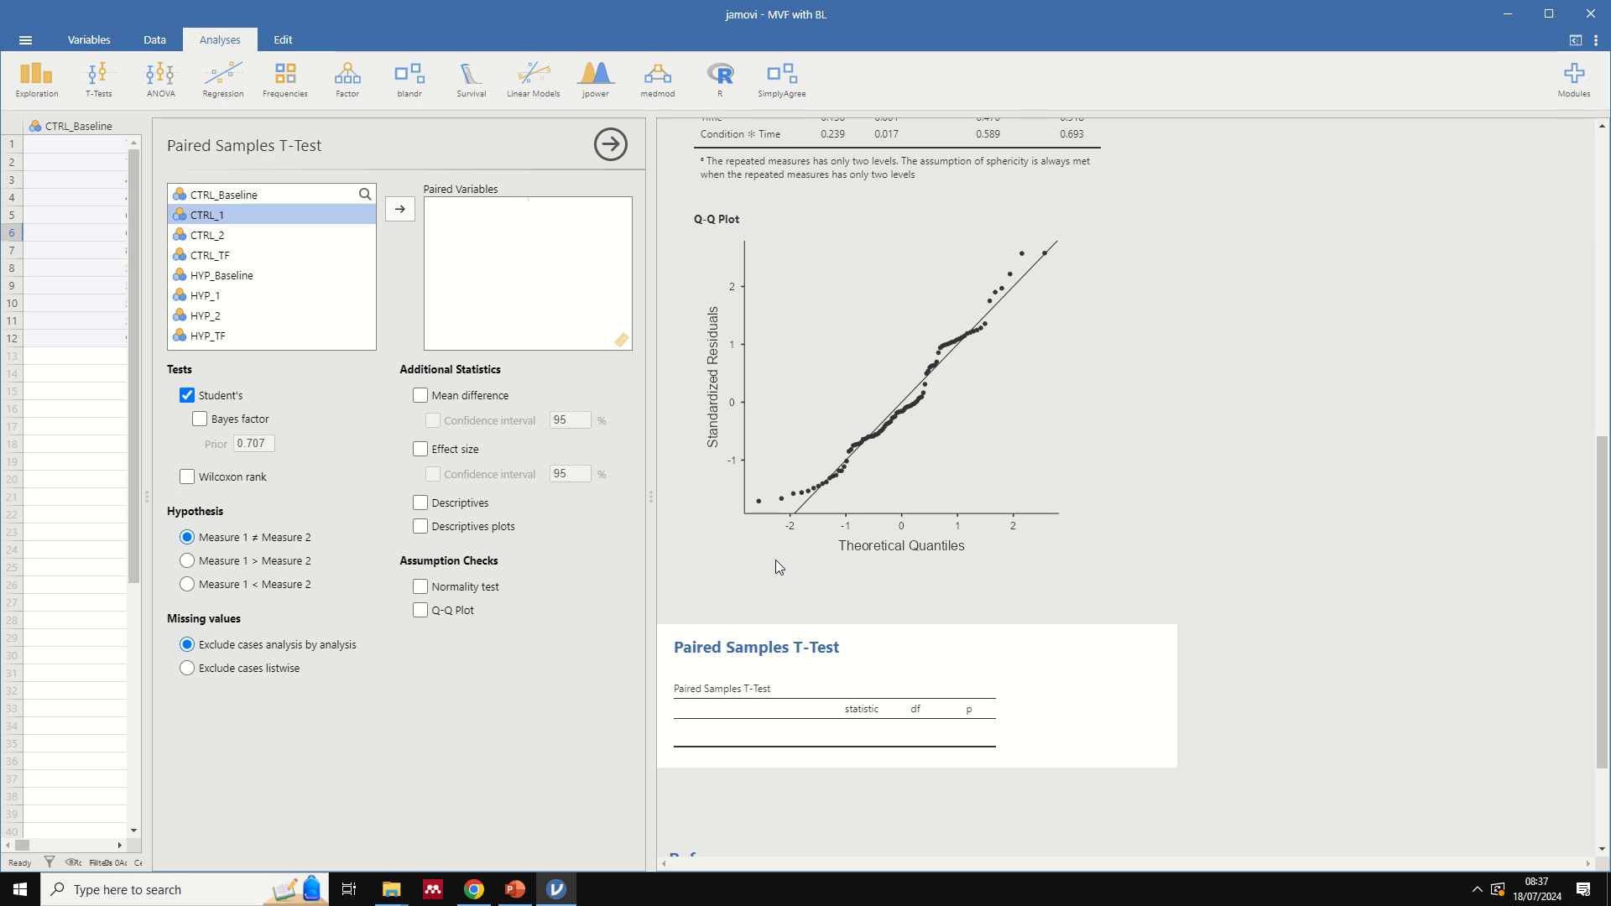
pyautogui.scroll(2, 775, 560)
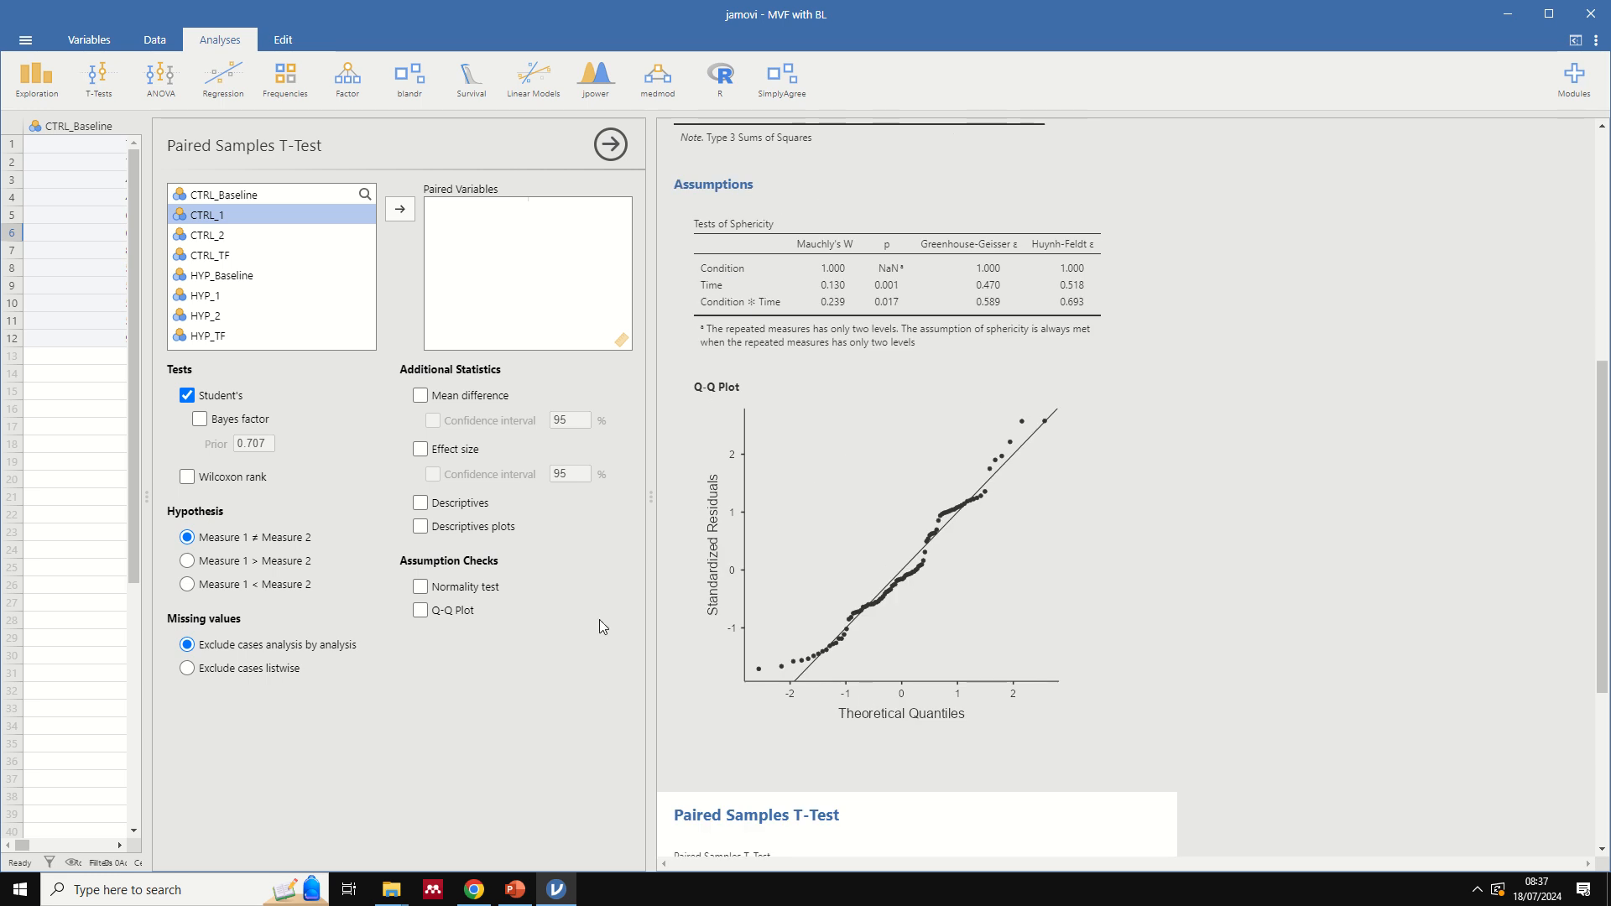
pyautogui.click(397, 212)
pyautogui.click(216, 297)
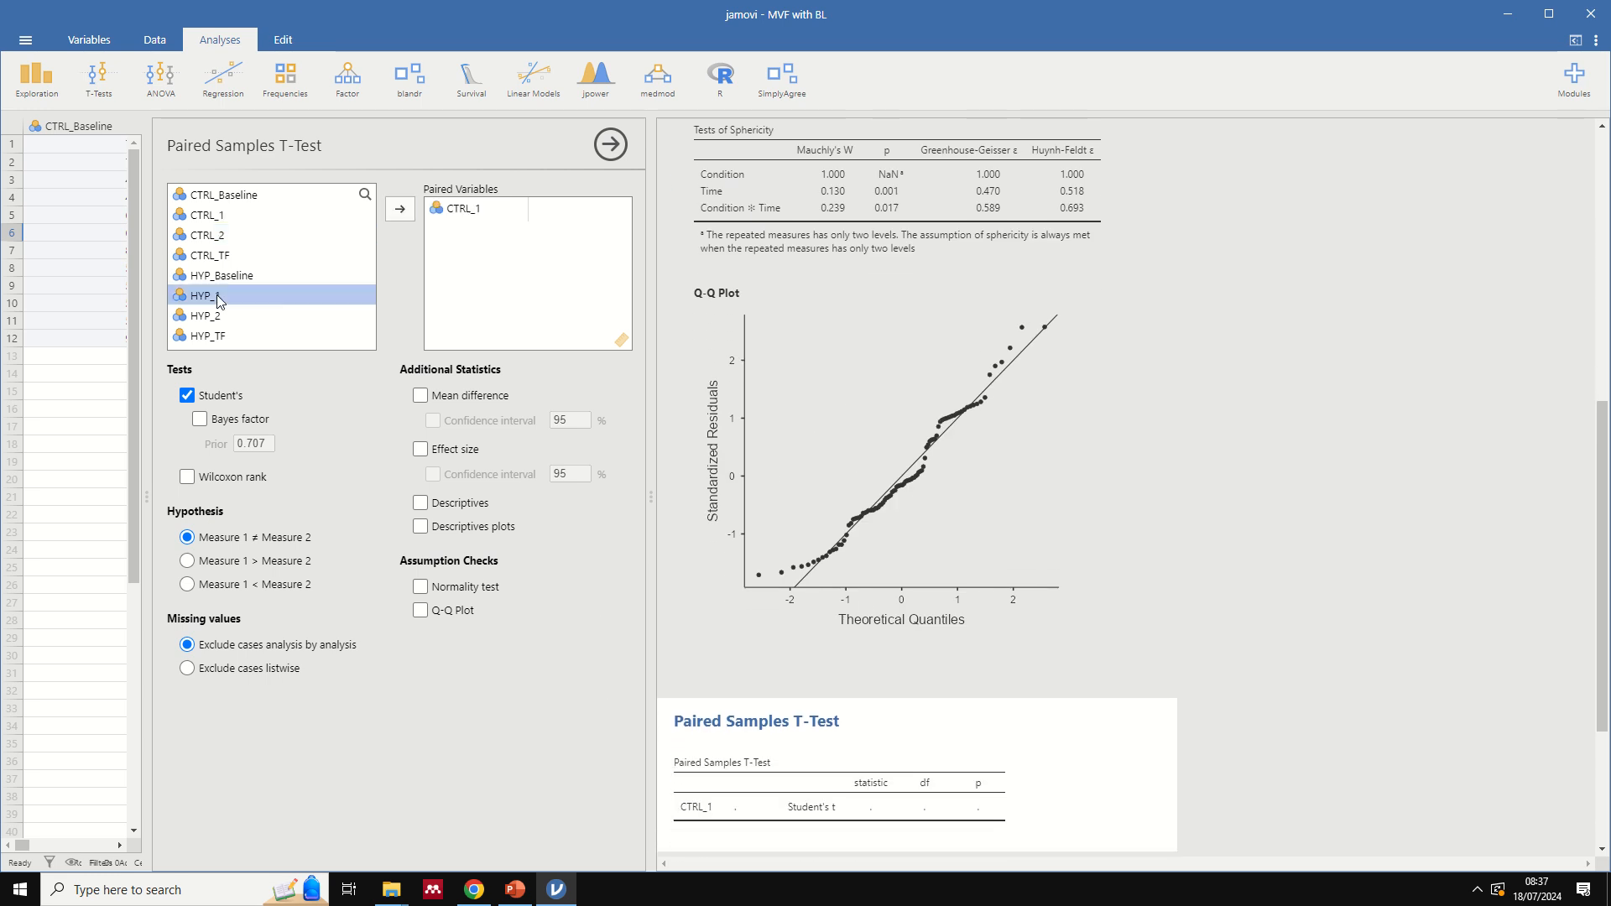
pyautogui.click(401, 209)
# - Add CTRL_2 with HYP_2 and CTRL_TF with HYP_TF as further pairs in the t-test
pyautogui.click(224, 241)
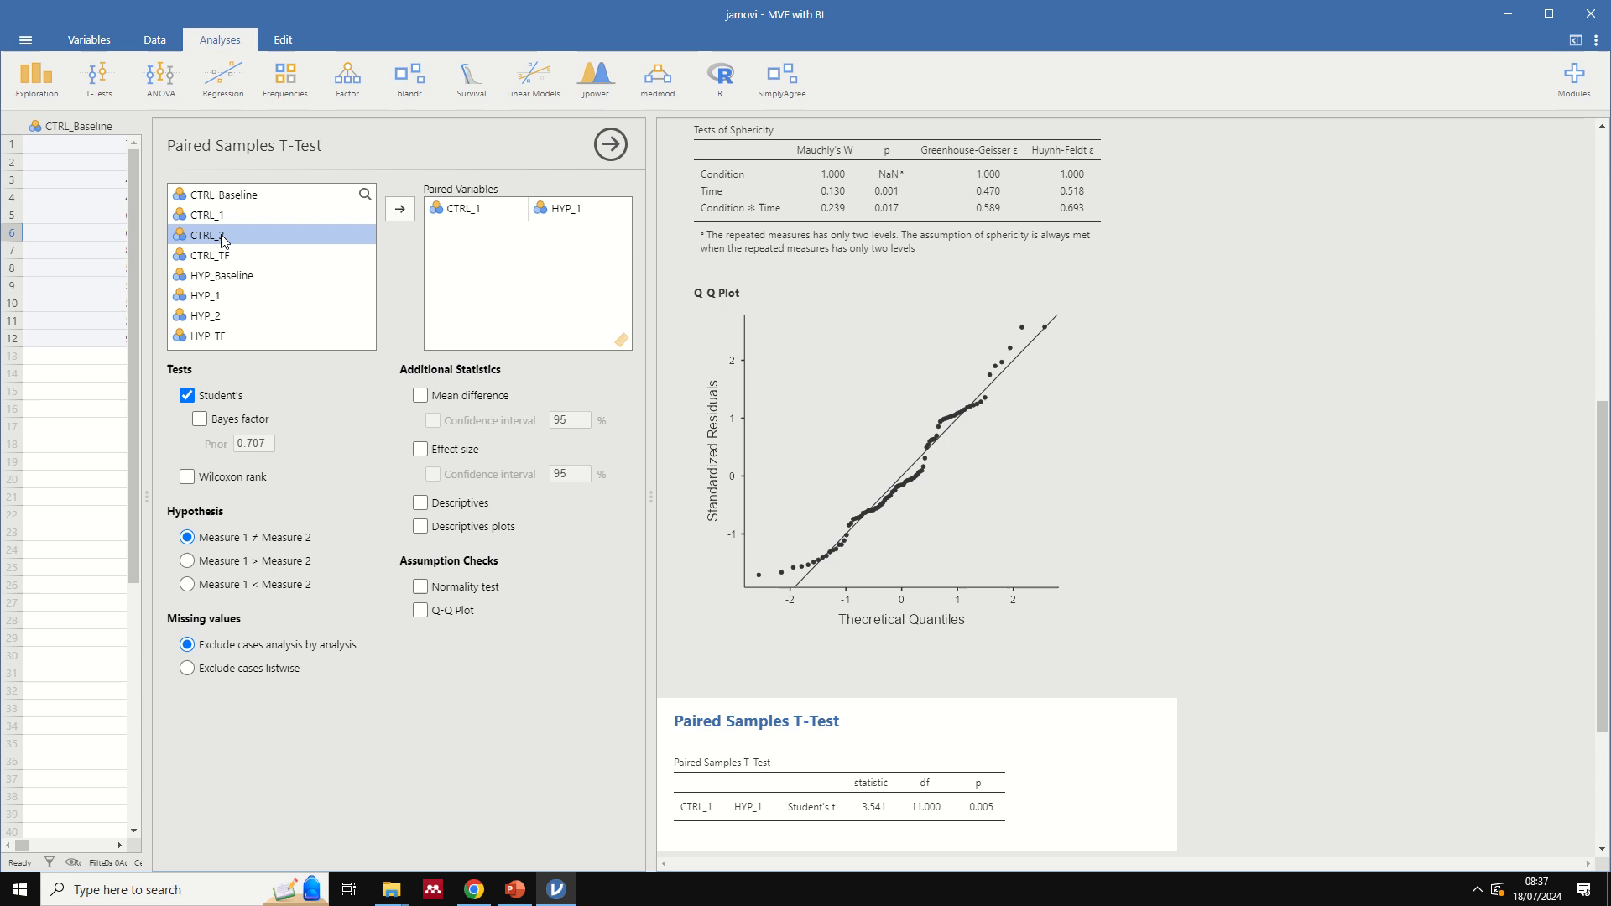
pyautogui.click(401, 209)
pyautogui.click(206, 315)
pyautogui.click(405, 212)
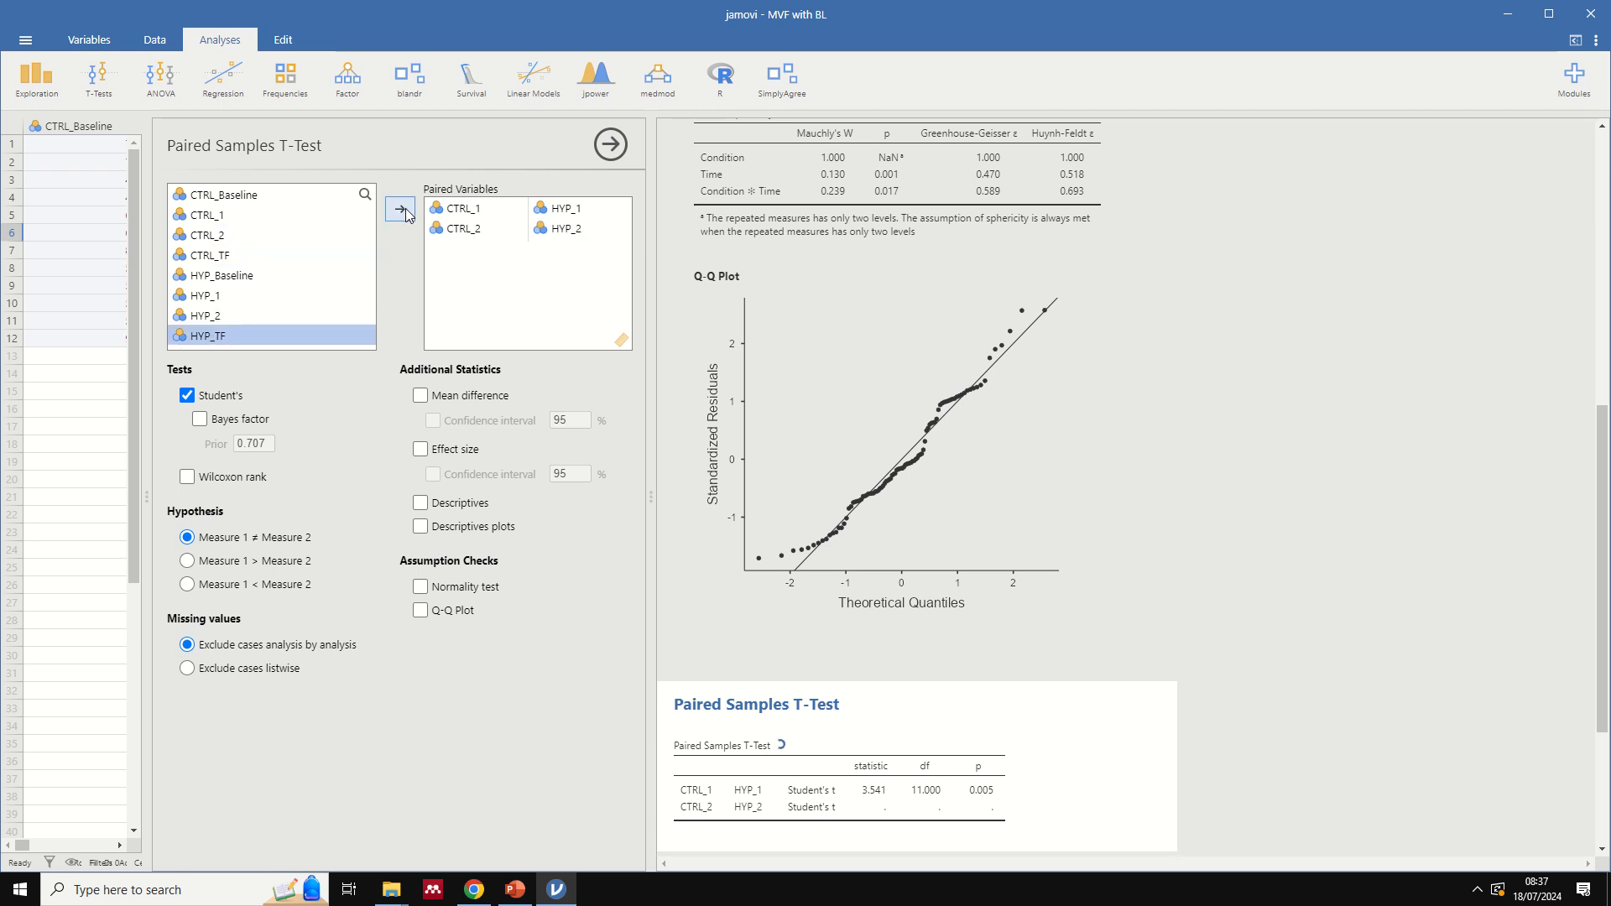
pyautogui.click(210, 255)
pyautogui.click(400, 209)
pyautogui.click(201, 336)
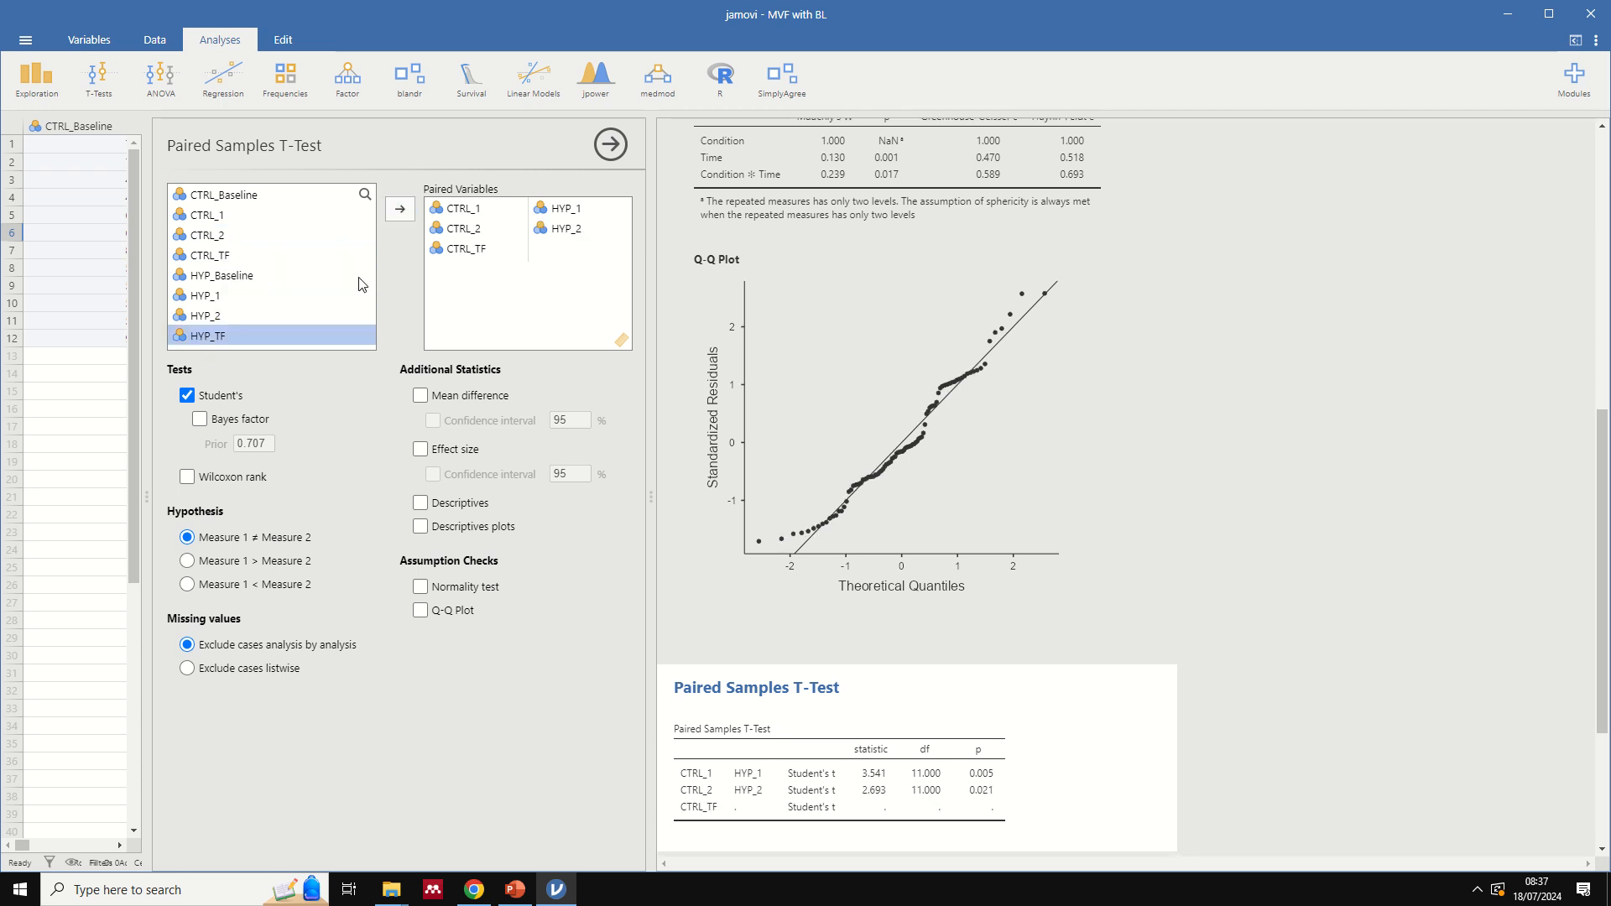
pyautogui.click(400, 209)
# - Compare the paired t-test results with the force graph in PowerPoint and return to jamovi
pyautogui.scroll(-2, 672, 500)
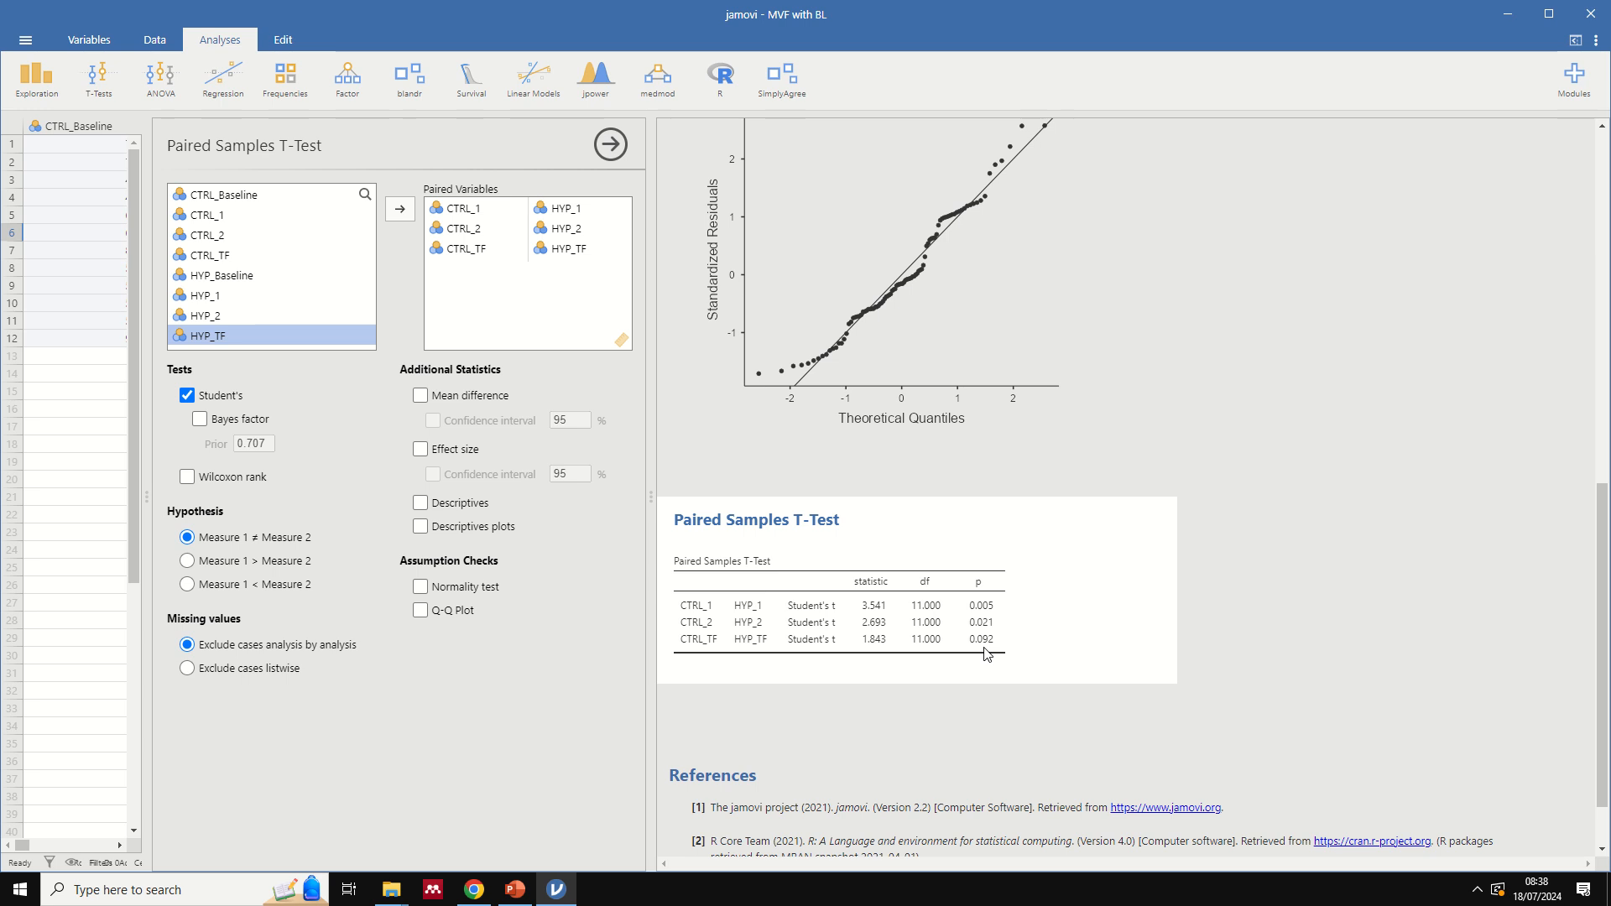
pyautogui.click(514, 887)
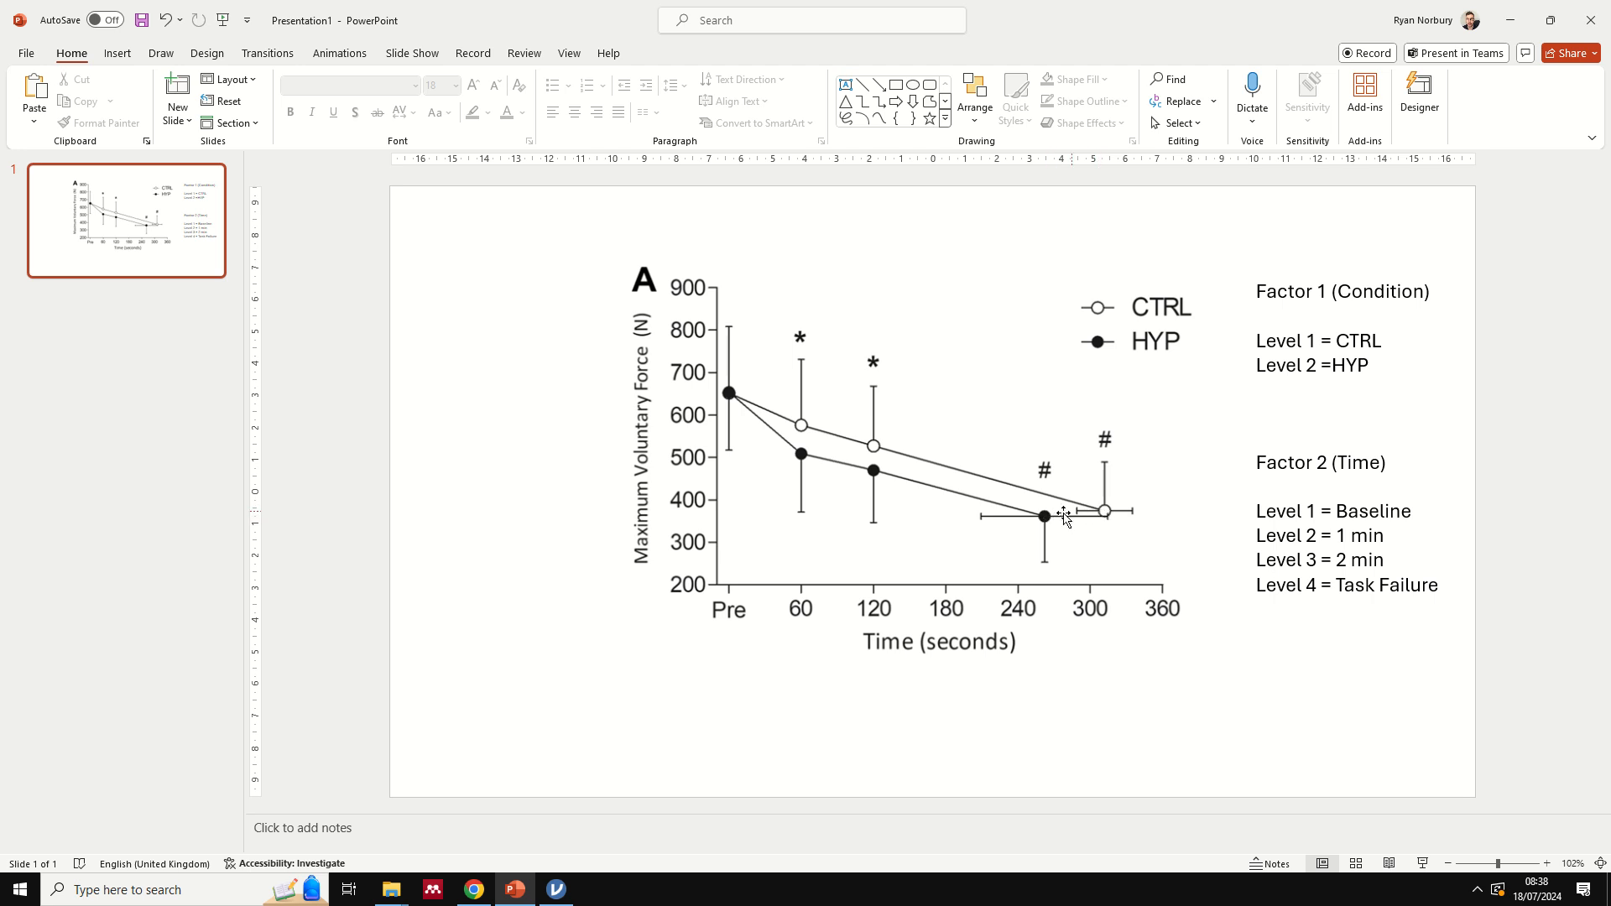
pyautogui.click(557, 891)
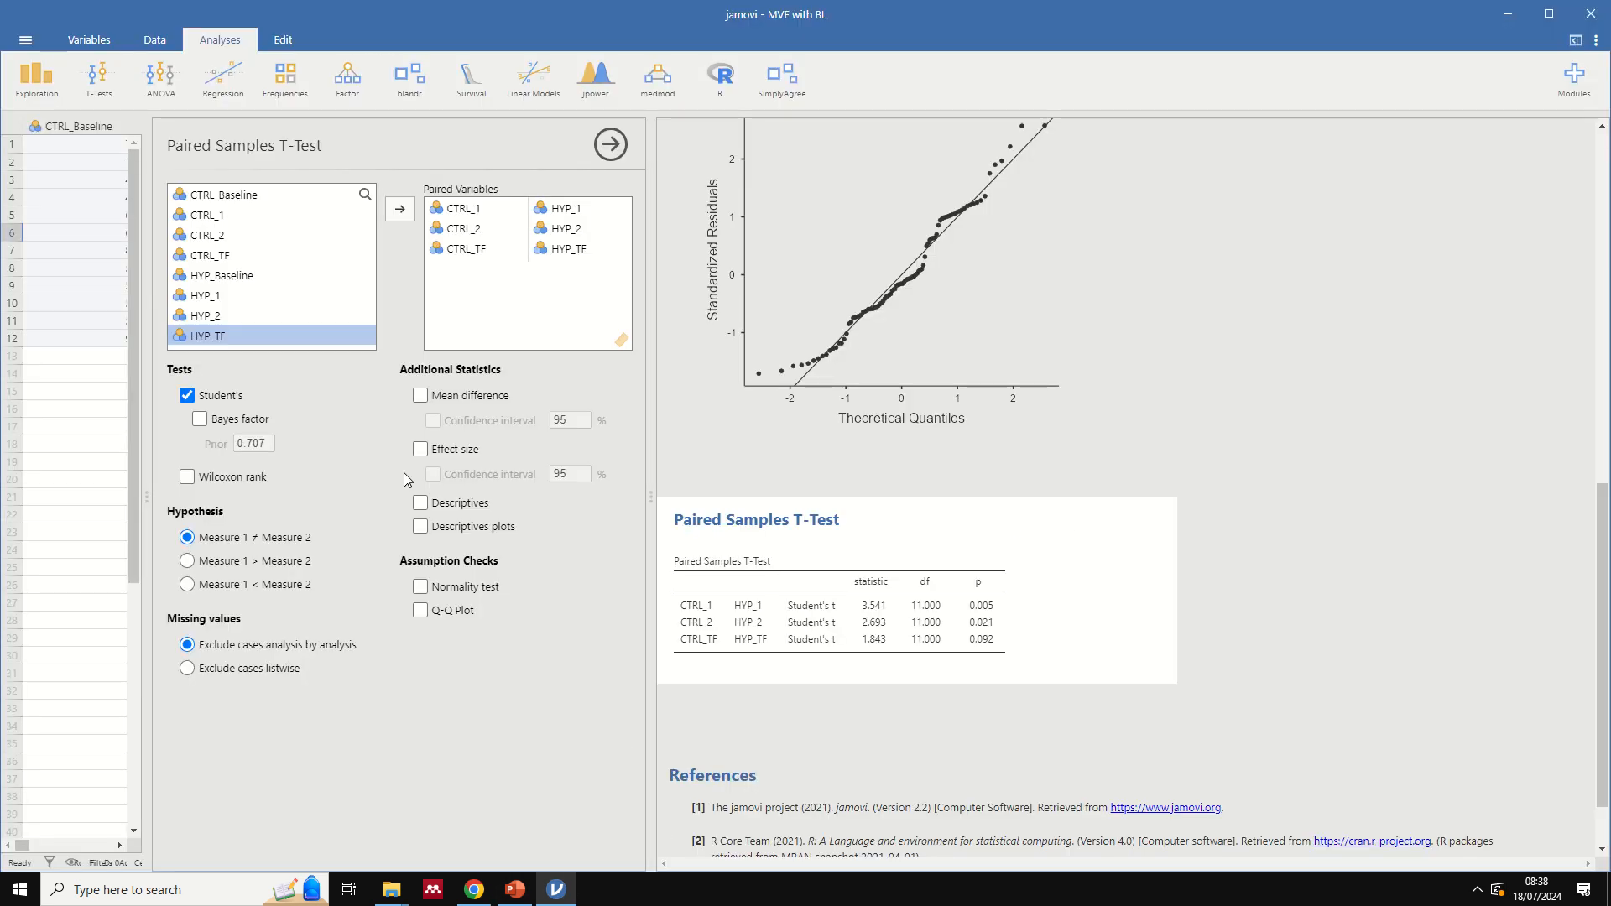
# - Reopen the repeated measures ANOVA, expand its additional options, and review the ANOVA and paired t-test results
pyautogui.scroll(7, 797, 384)
pyautogui.click(812, 279)
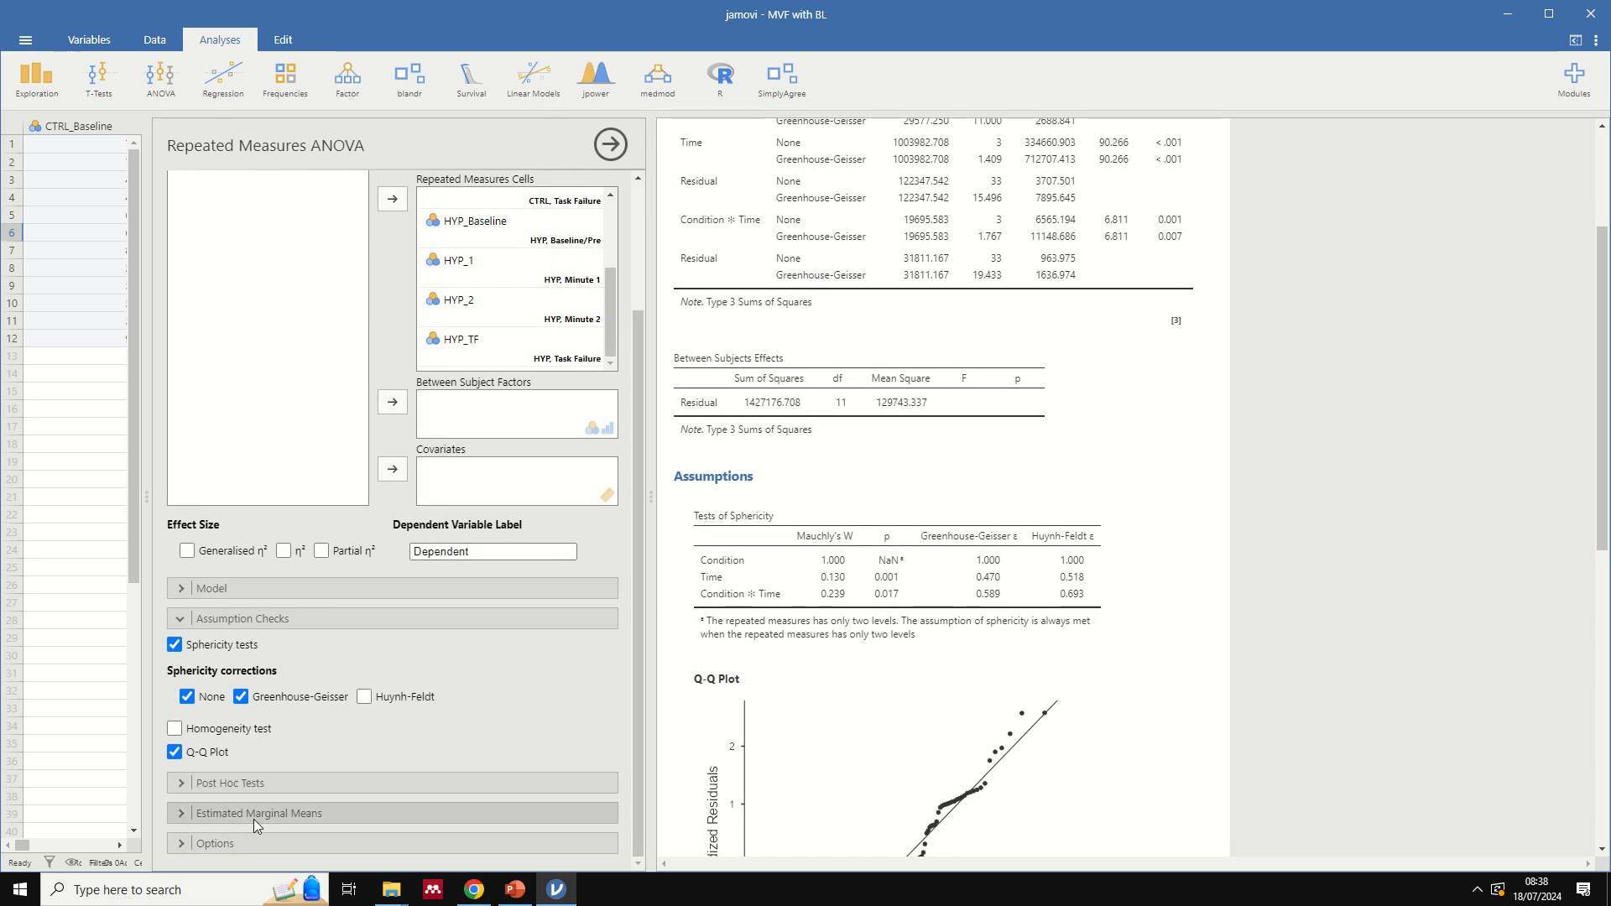
pyautogui.click(252, 843)
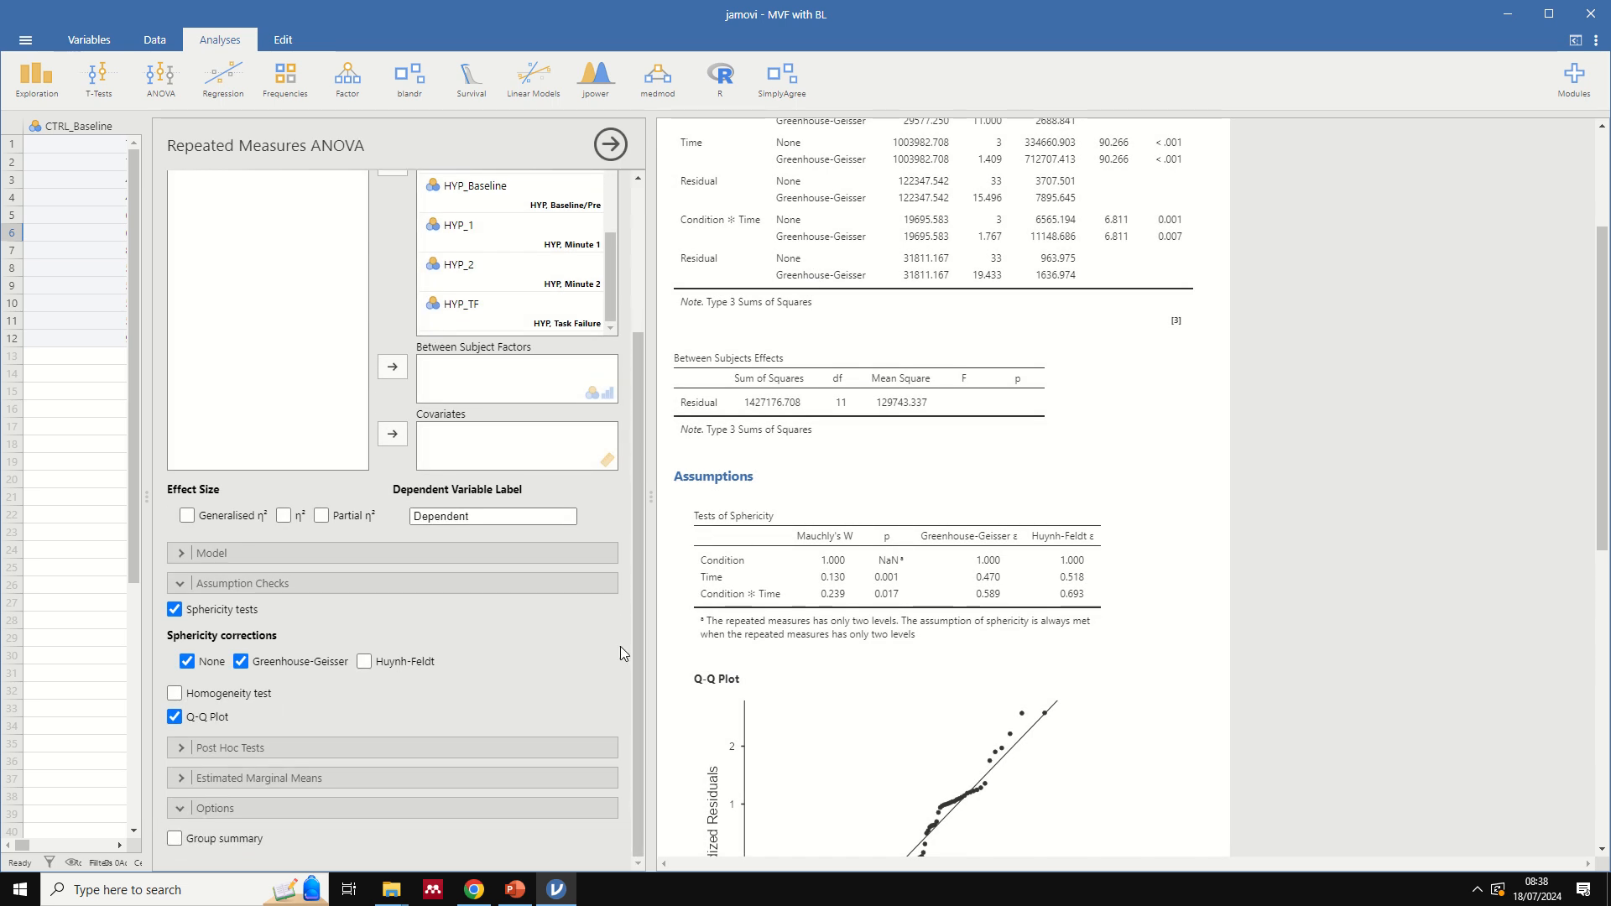
pyautogui.scroll(2, 744, 562)
pyautogui.scroll(-2, 745, 554)
pyautogui.scroll(-8, 747, 560)
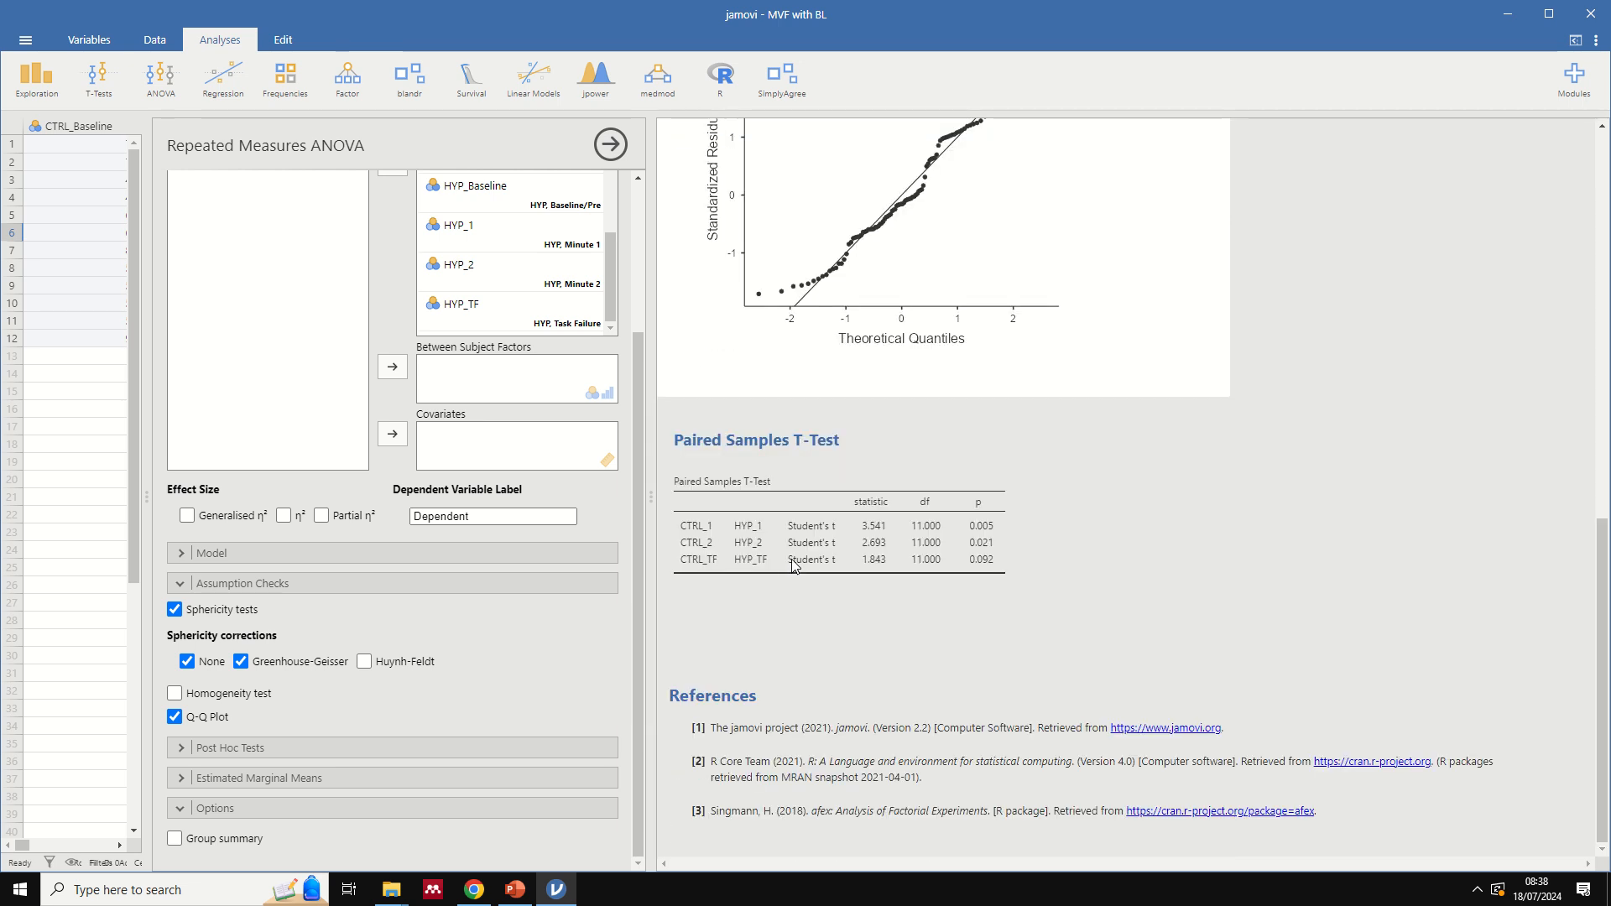
pyautogui.scroll(1, 794, 566)
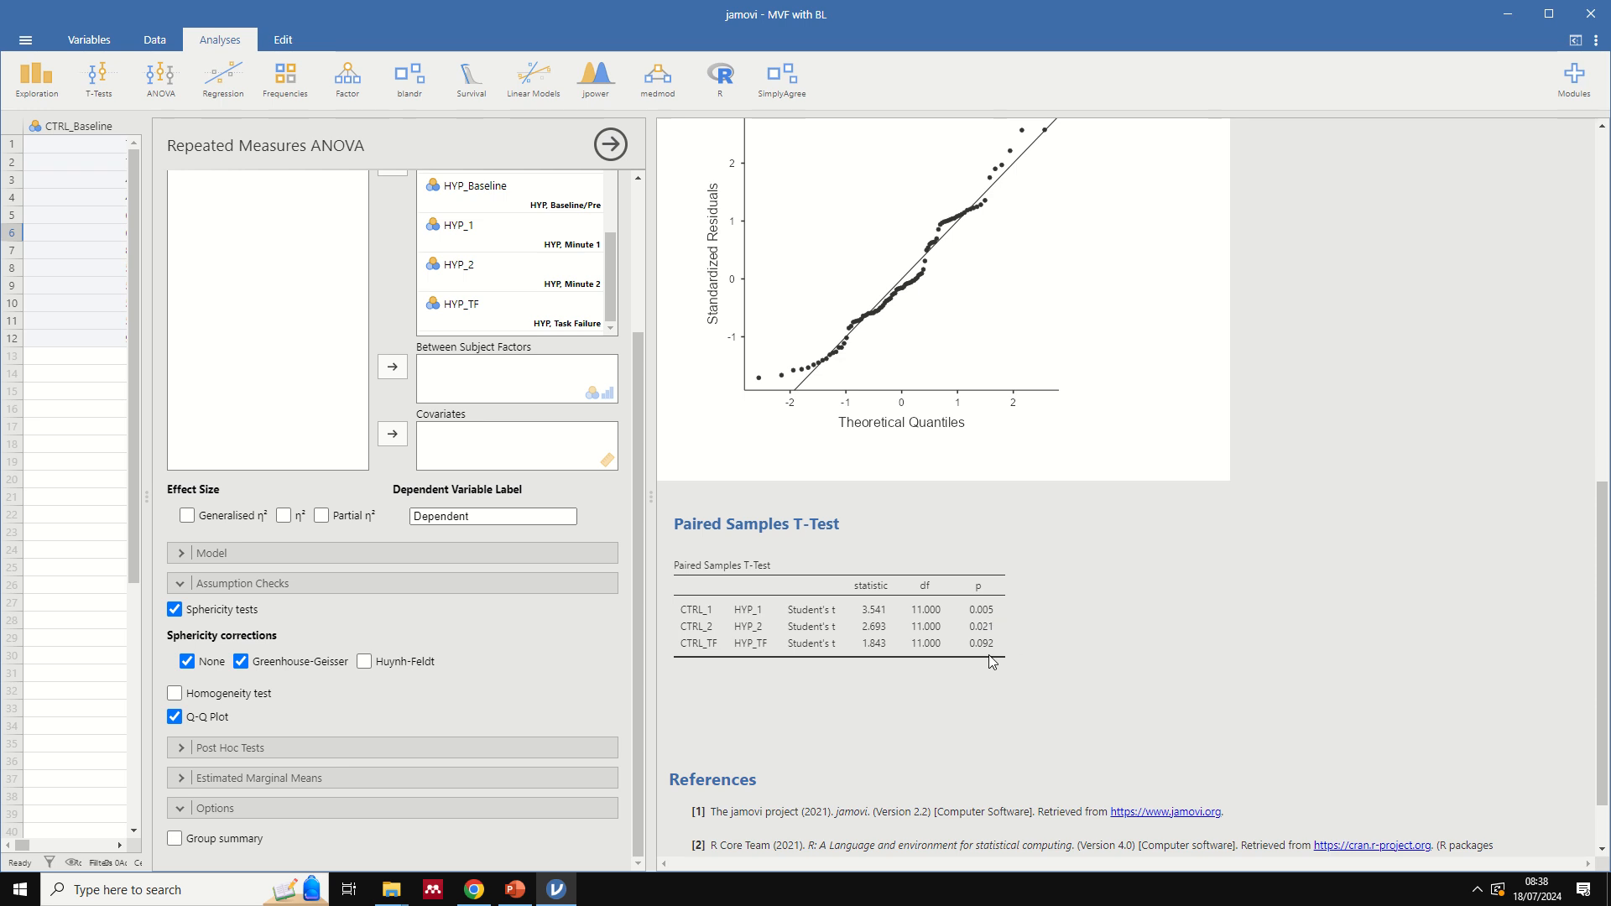
# - Reopen the paired samples t-test and add the effect size and mean difference to its results
pyautogui.click(953, 633)
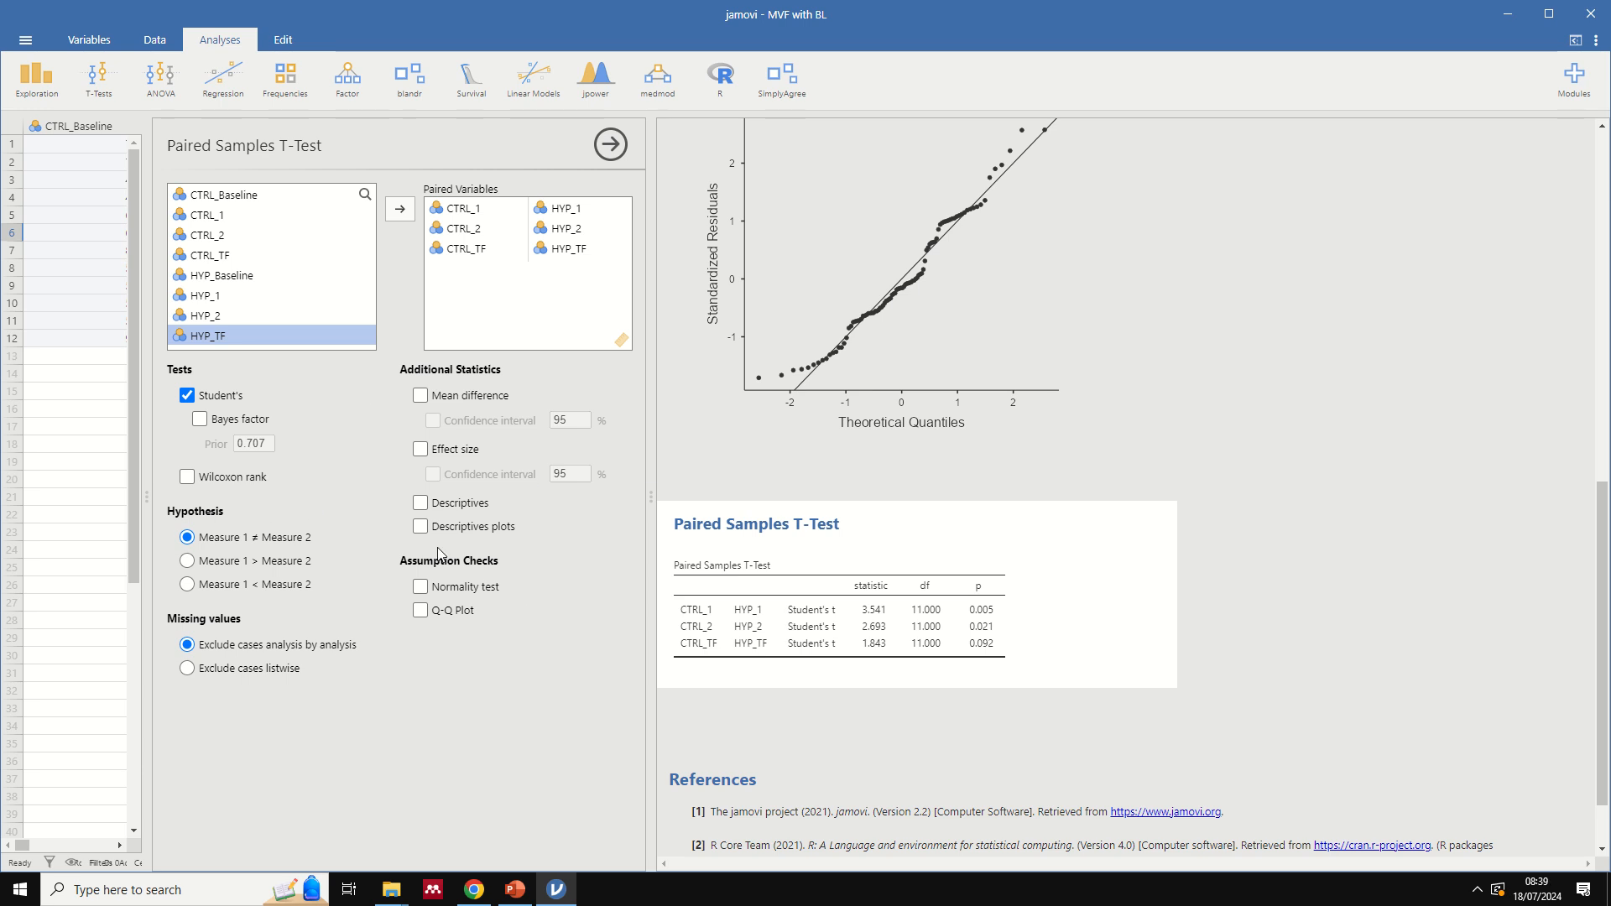
pyautogui.click(420, 450)
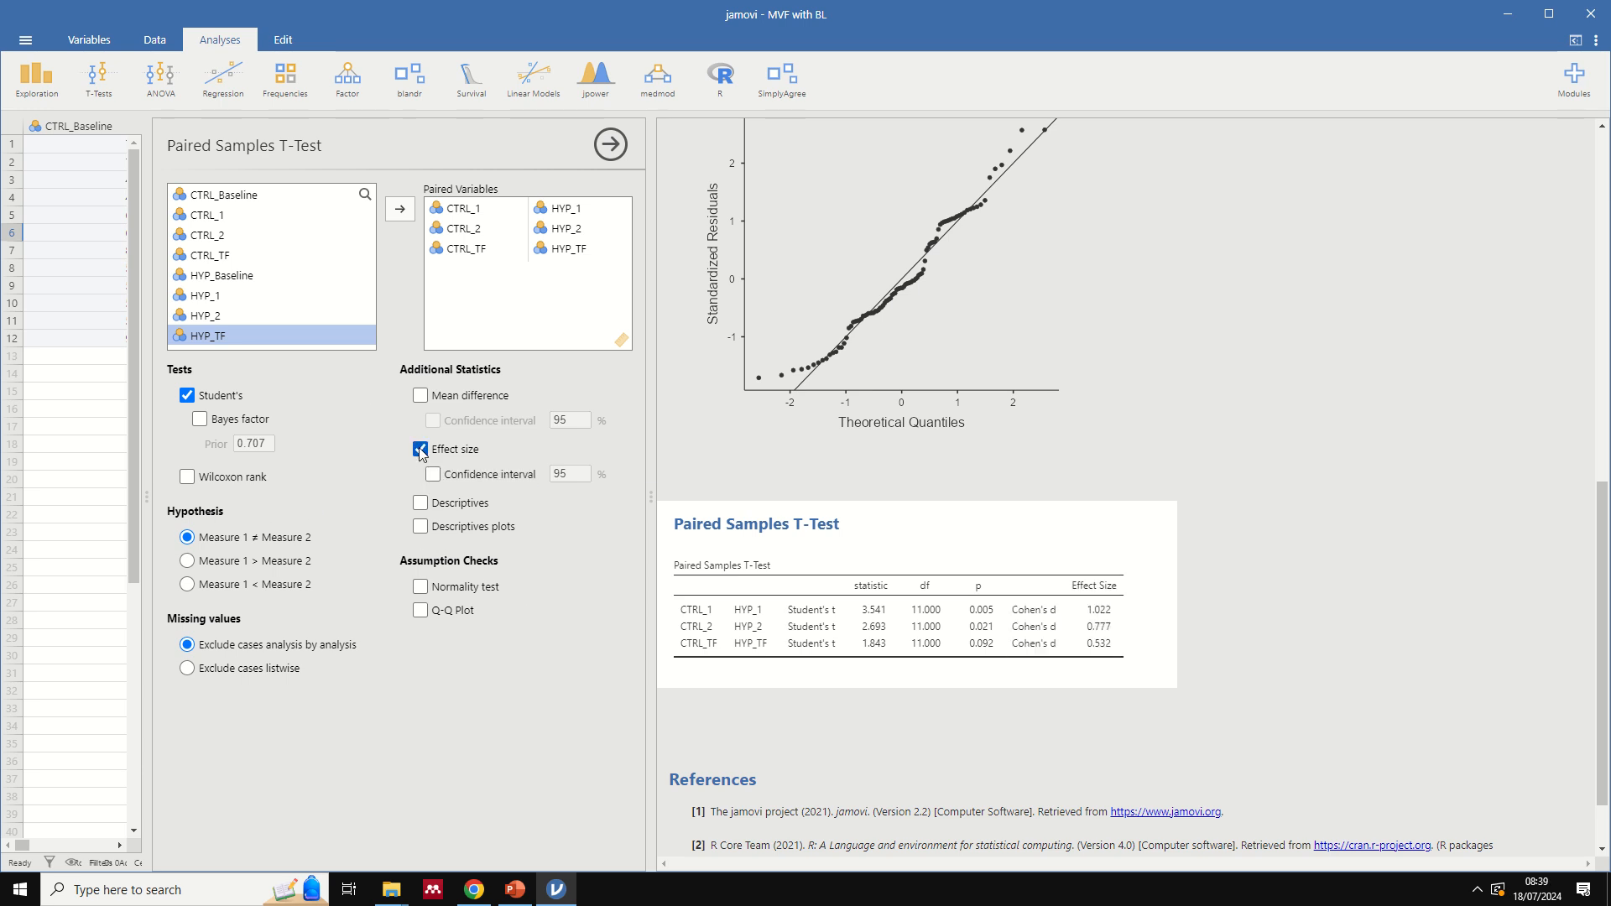
pyautogui.click(420, 395)
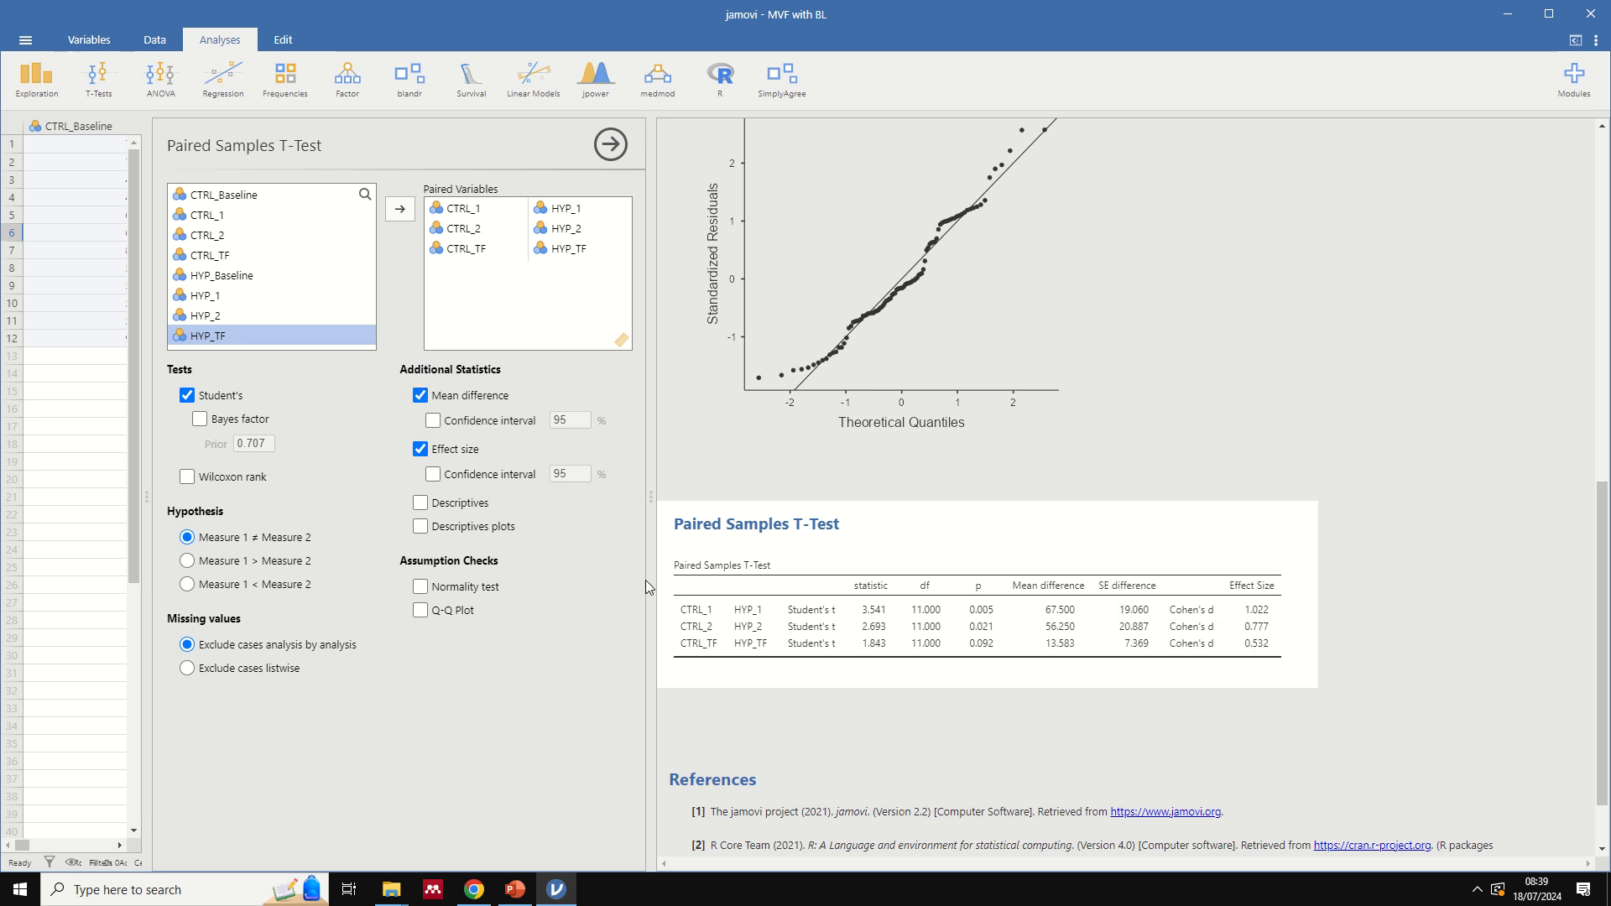
# - Review the repeated measures ANOVA tables and assumption checks alongside the expanded paired t-test results
pyautogui.scroll(3, 856, 553)
pyautogui.scroll(6, 850, 547)
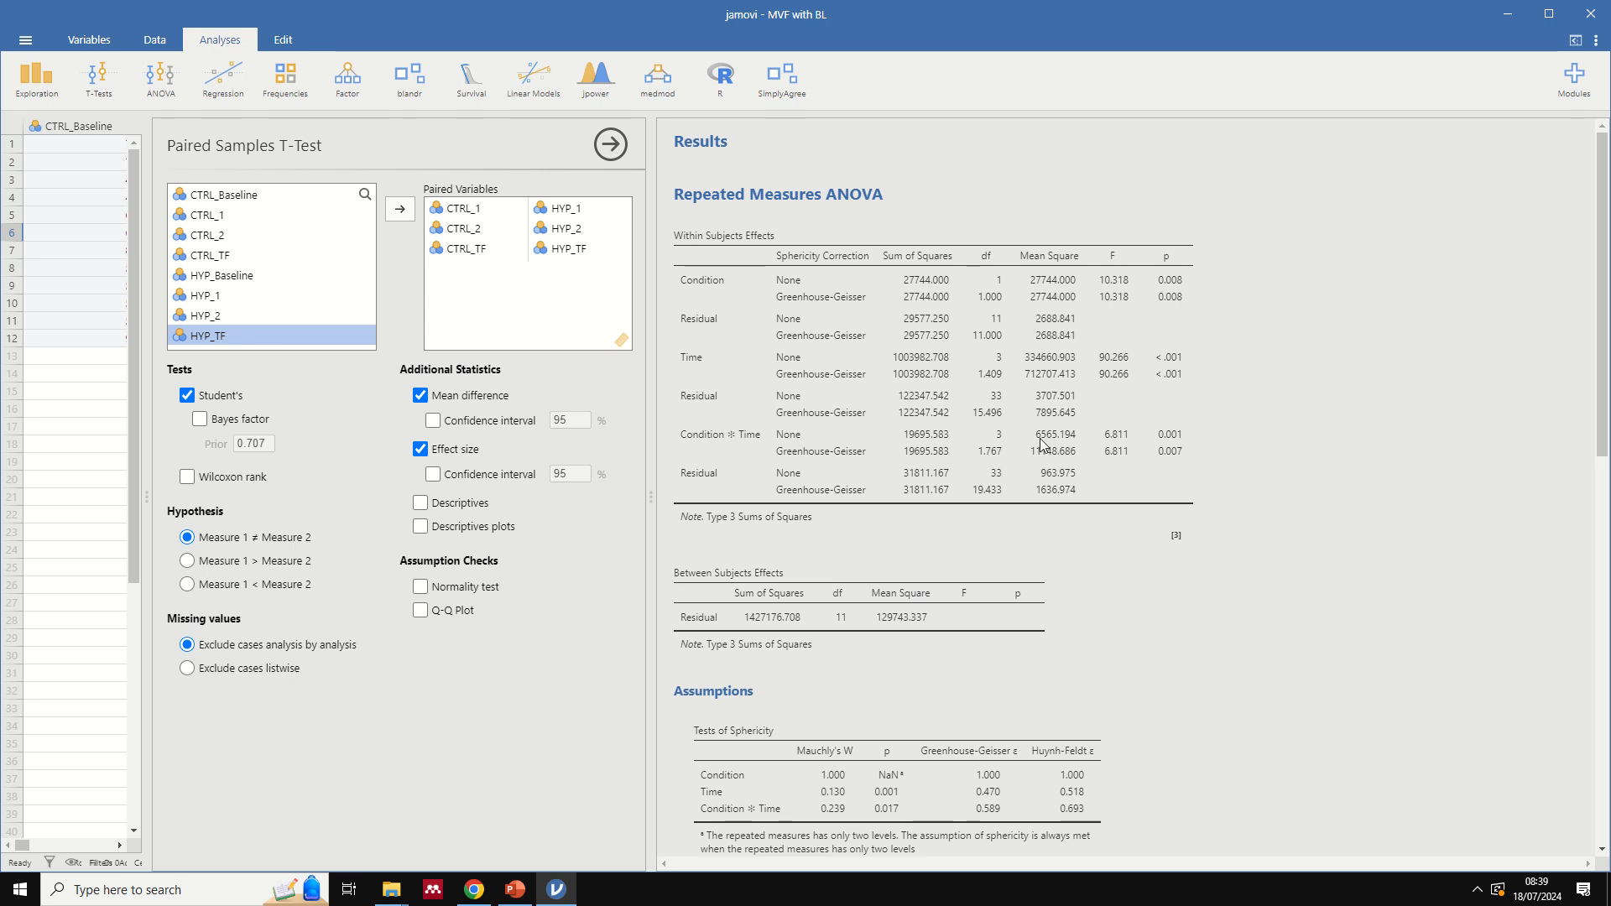
pyautogui.scroll(-5, 1141, 486)
pyautogui.scroll(-5, 1145, 490)
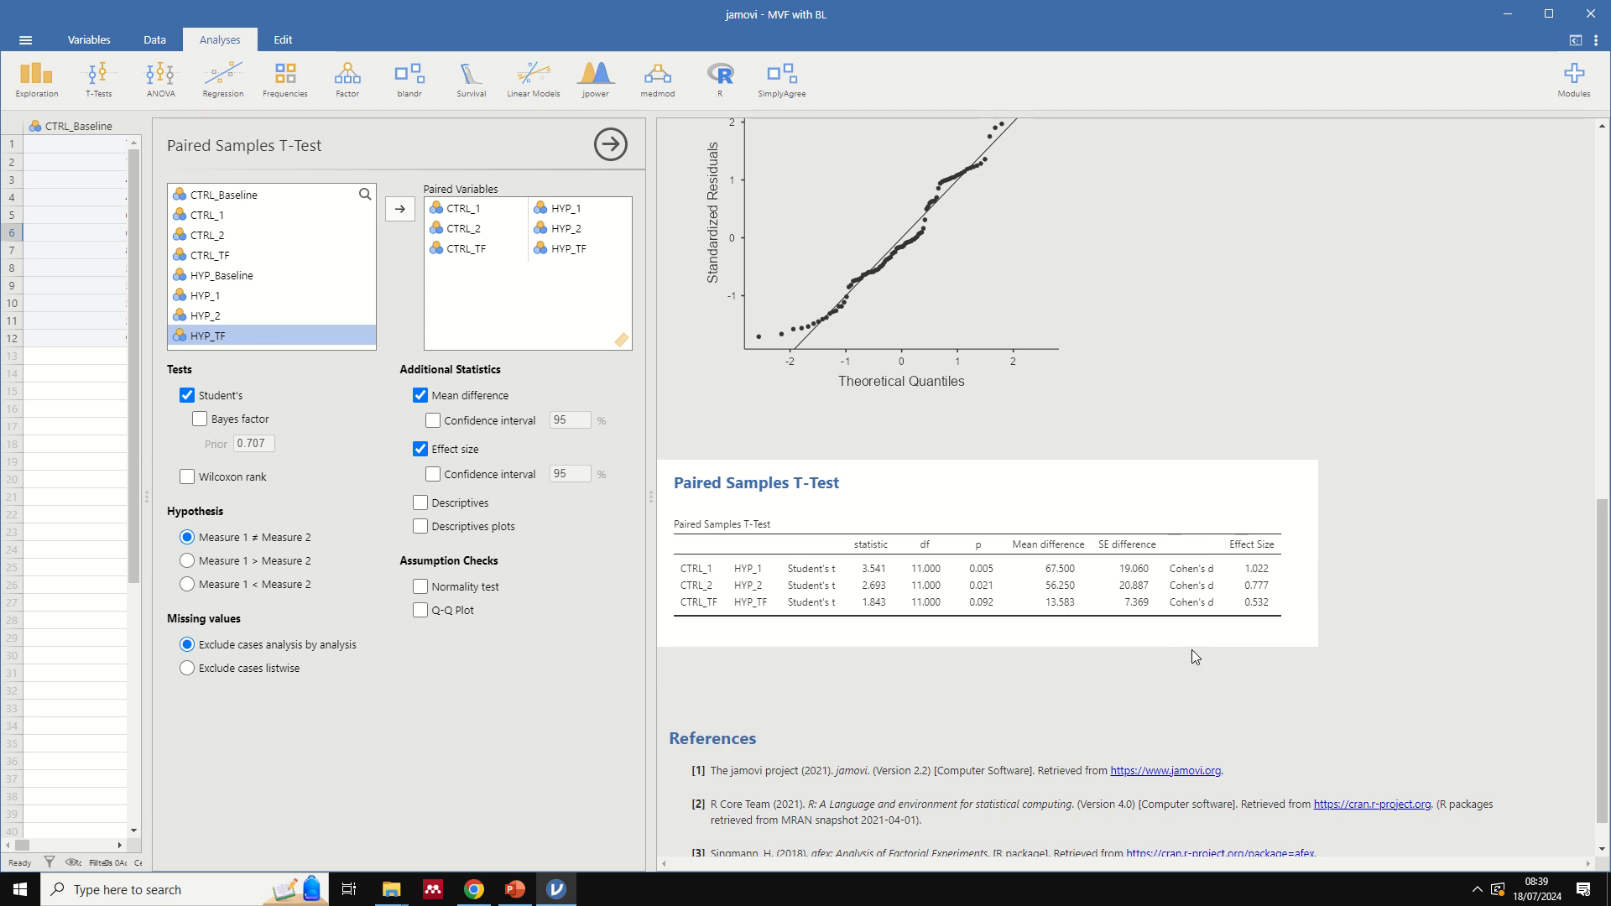
pyautogui.scroll(4, 1213, 602)
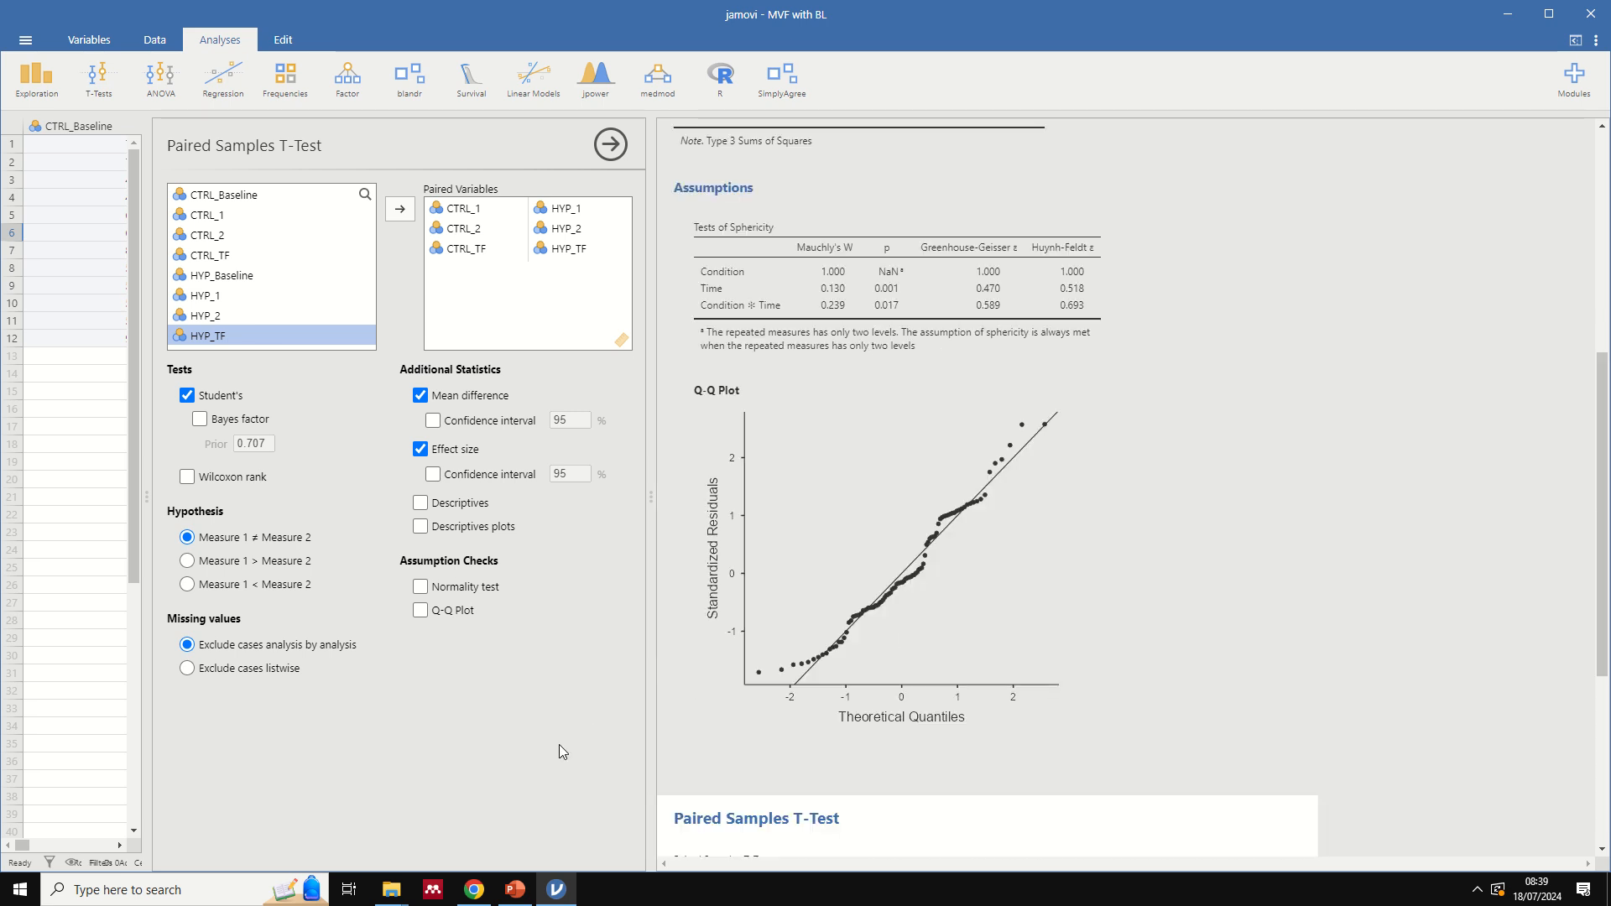